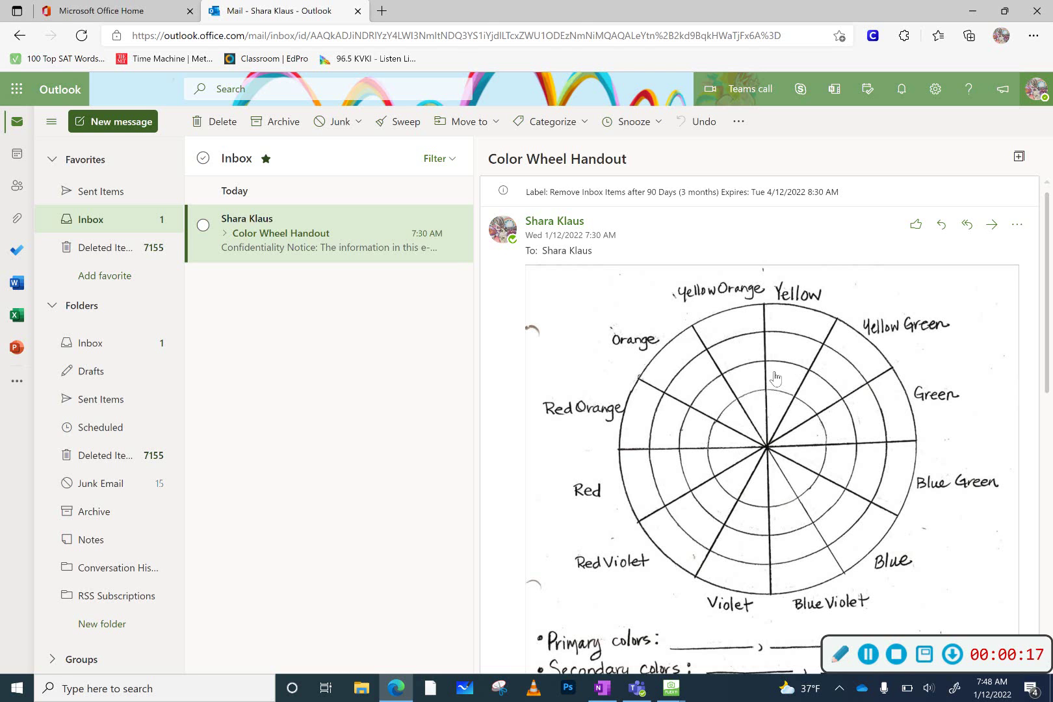
# - Save the email's colour wheel picture to the art folder under the name 'color wheel 1'
pyautogui.rightClick(750, 386)
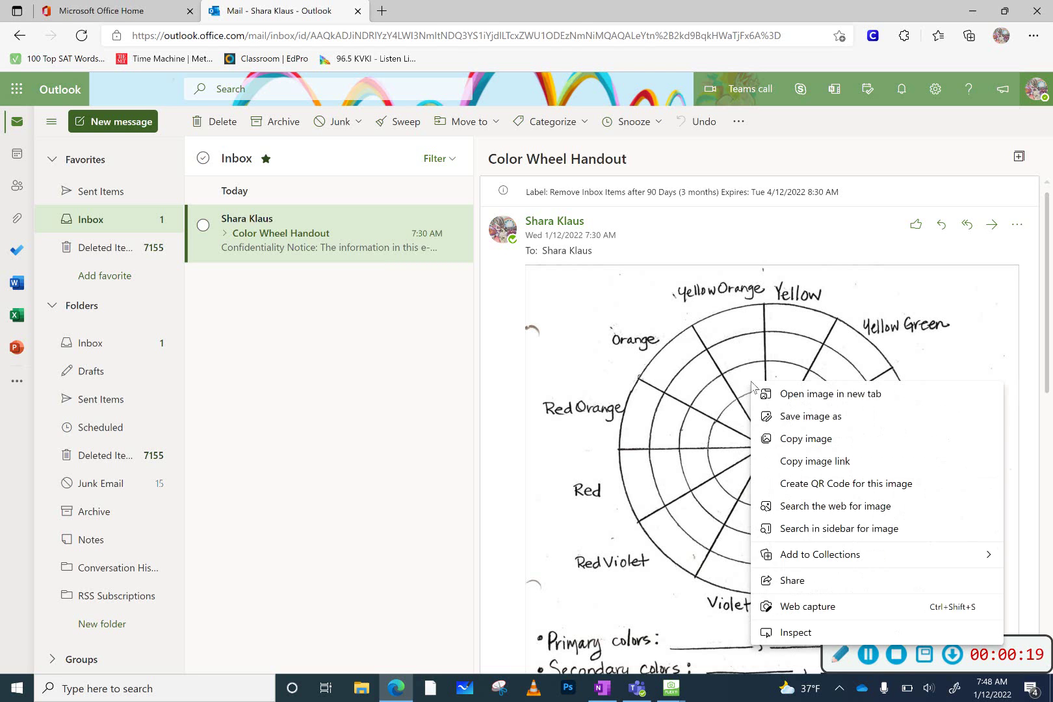
pyautogui.click(799, 419)
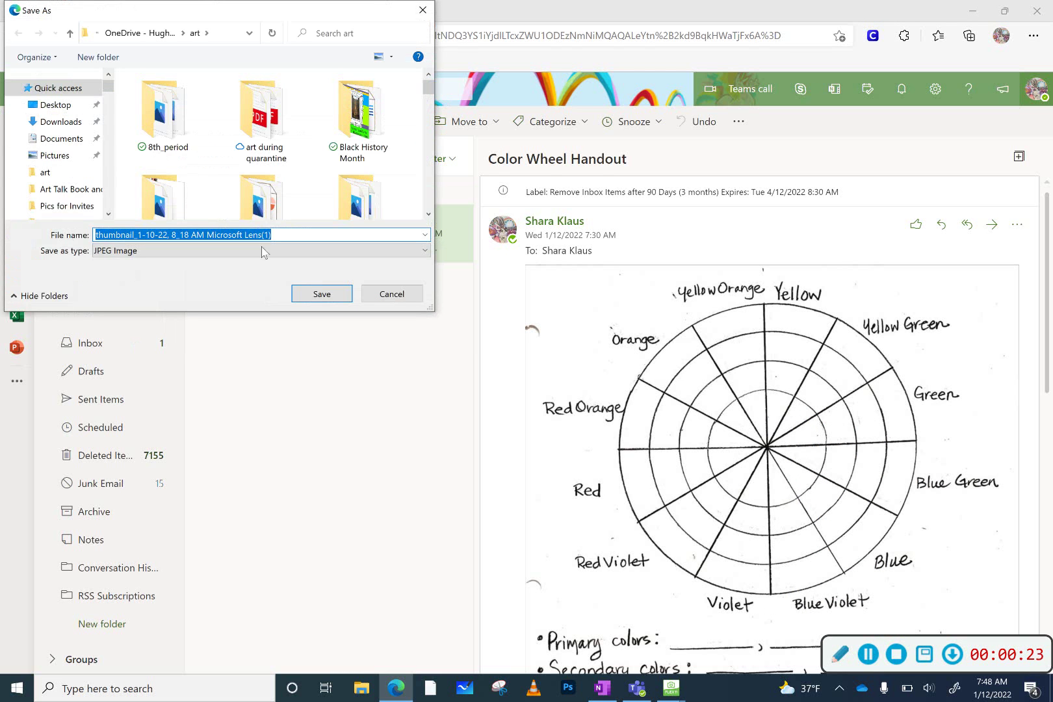
pyautogui.click(55, 173)
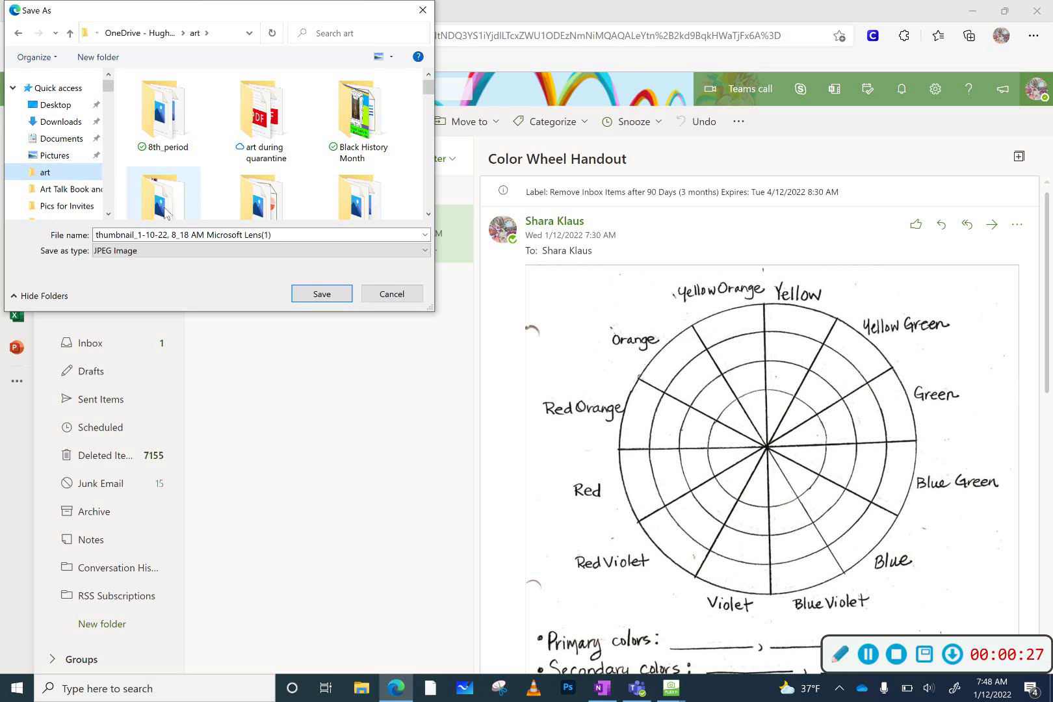
pyautogui.click(271, 234)
pyautogui.hotkey('ctrl', 'a')
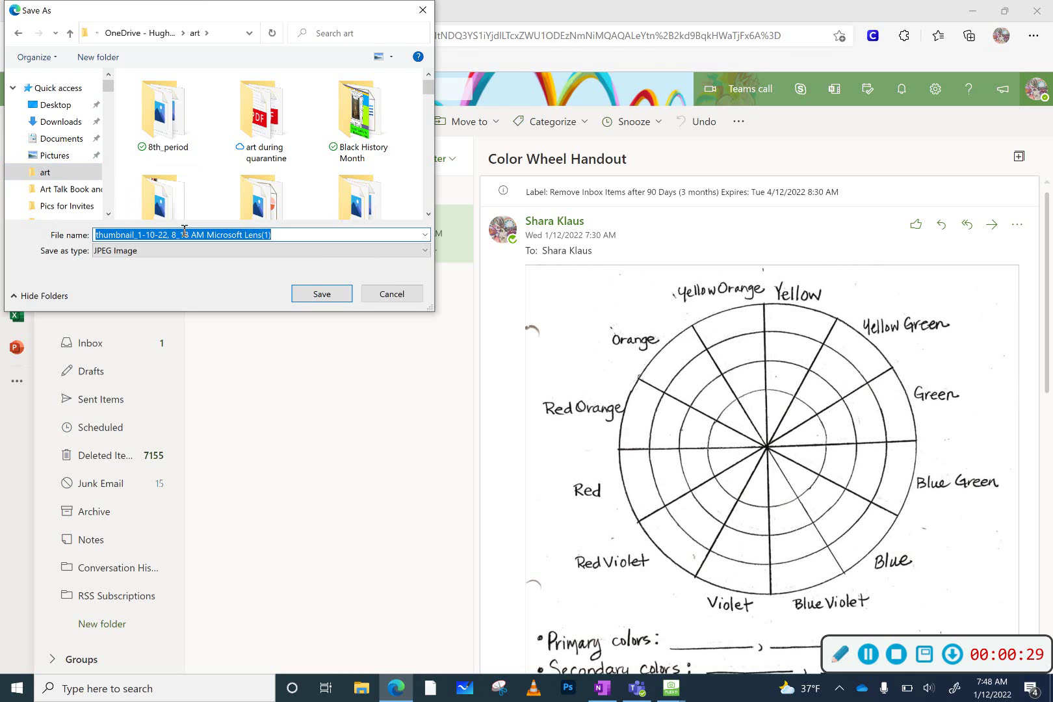
pyautogui.write('colo')
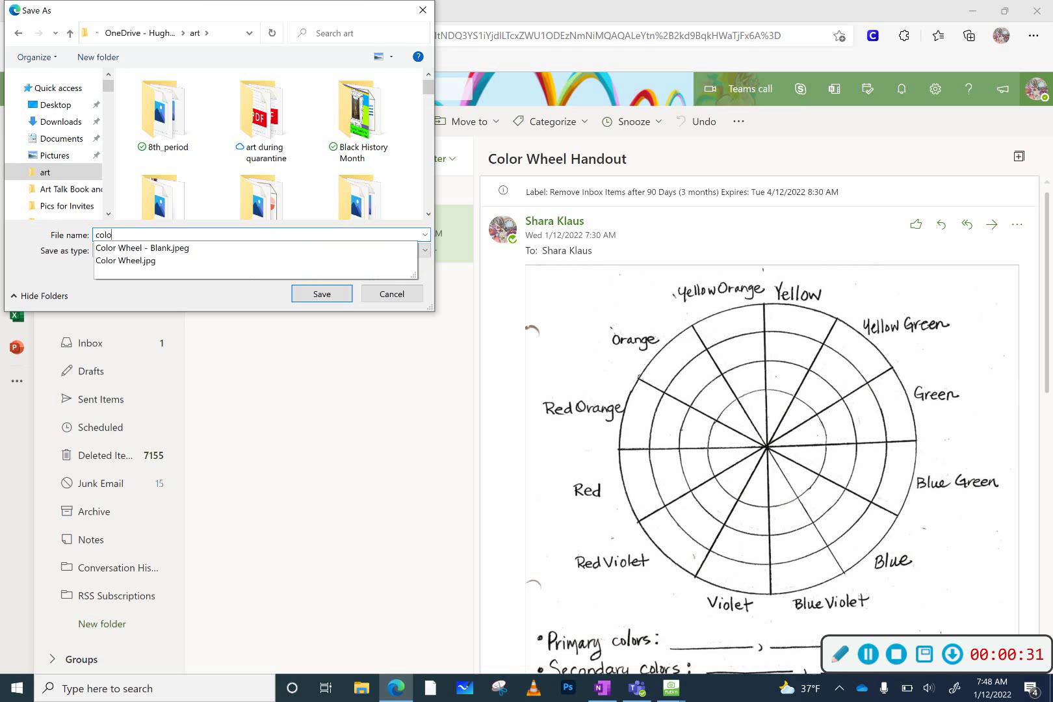
pyautogui.write('r wheels')
pyautogui.press('BackSpace')
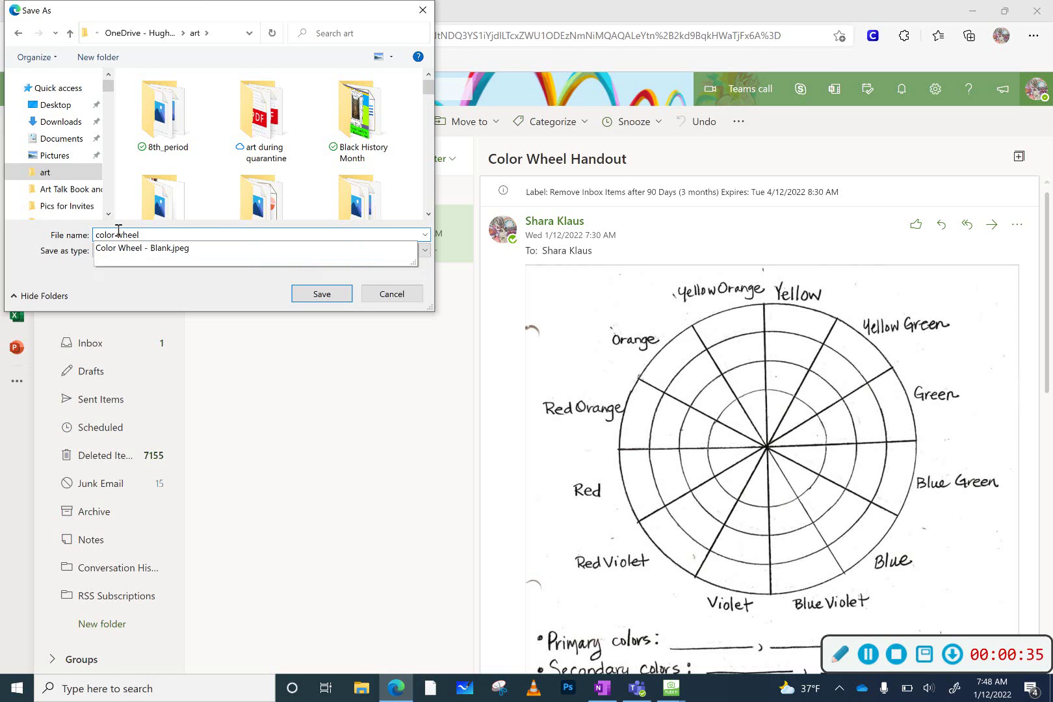
pyautogui.write('1')
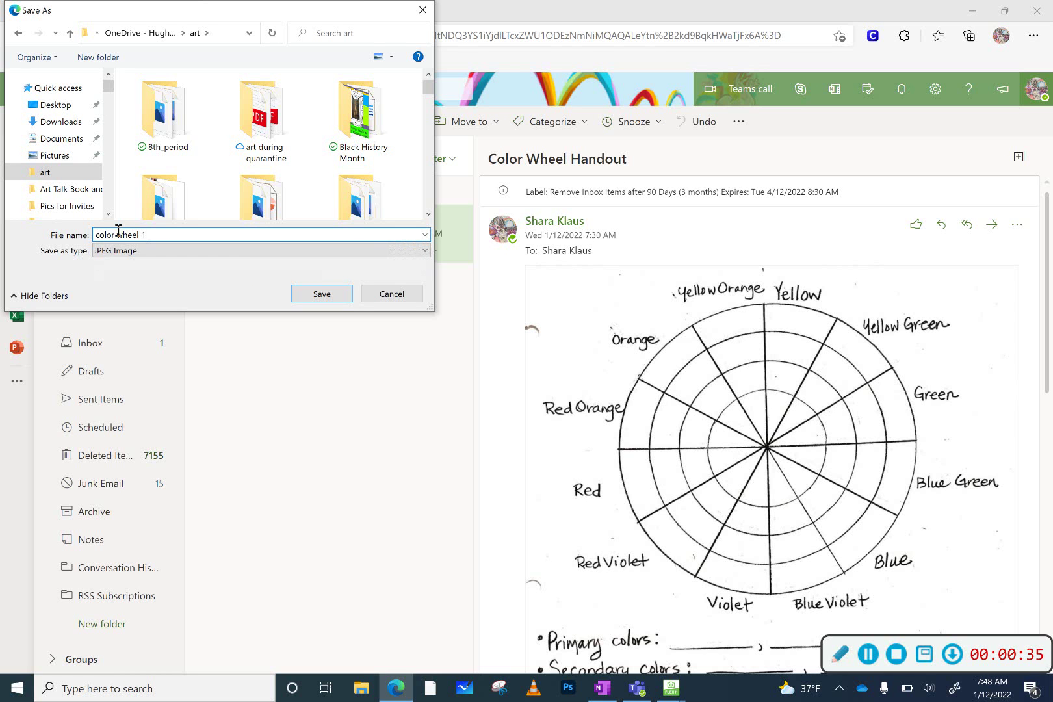
pyautogui.click(321, 296)
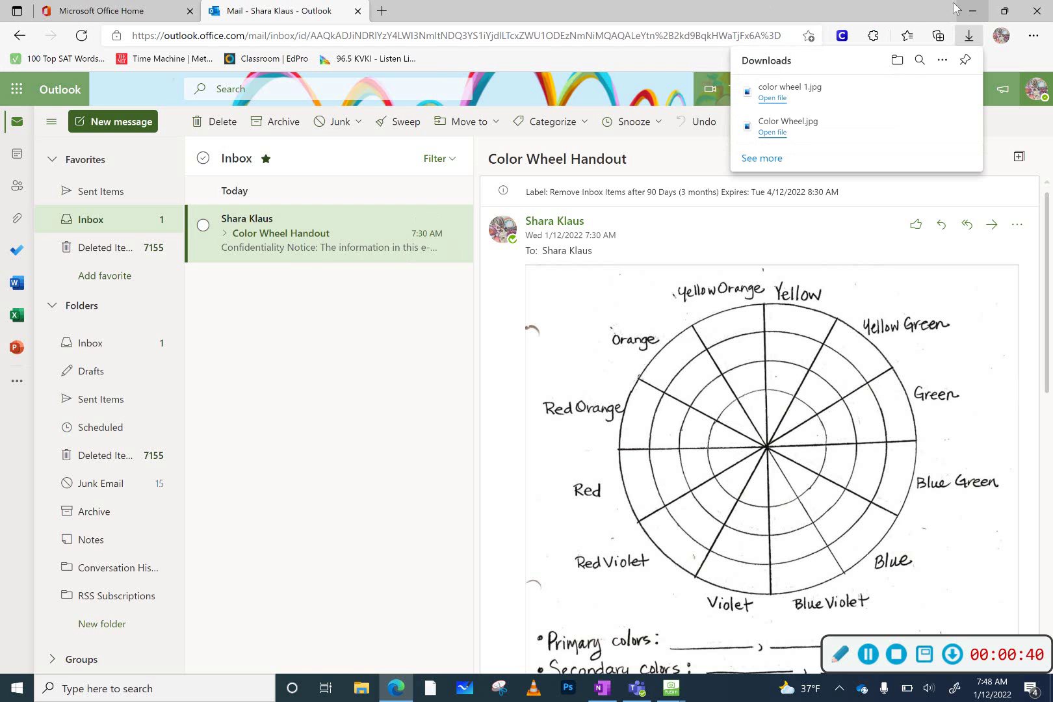
# - Close Edge and launch Fresh Paint by searching Windows for 'fresh'
pyautogui.click(1036, 13)
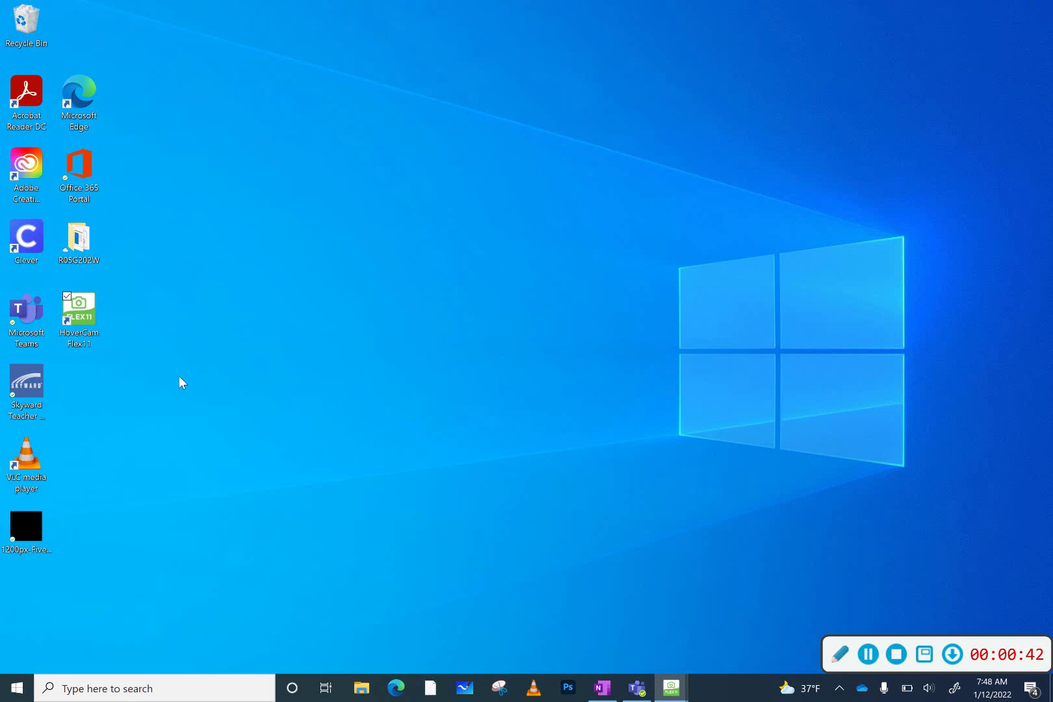
pyautogui.click(117, 689)
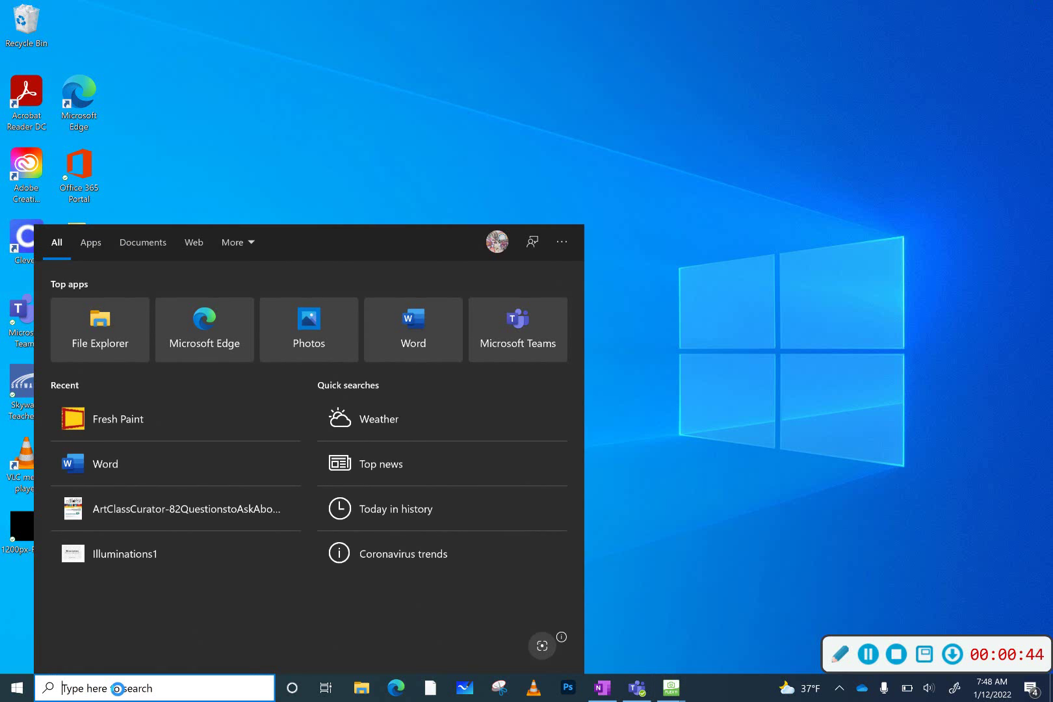
pyautogui.write('fresh')
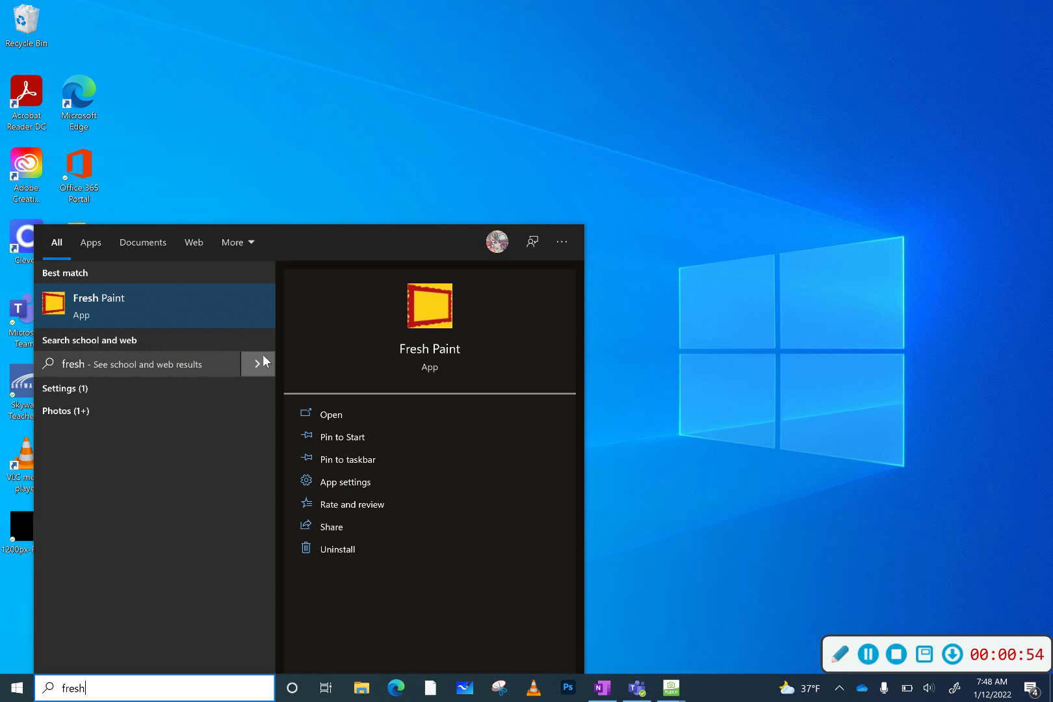
pyautogui.click(338, 418)
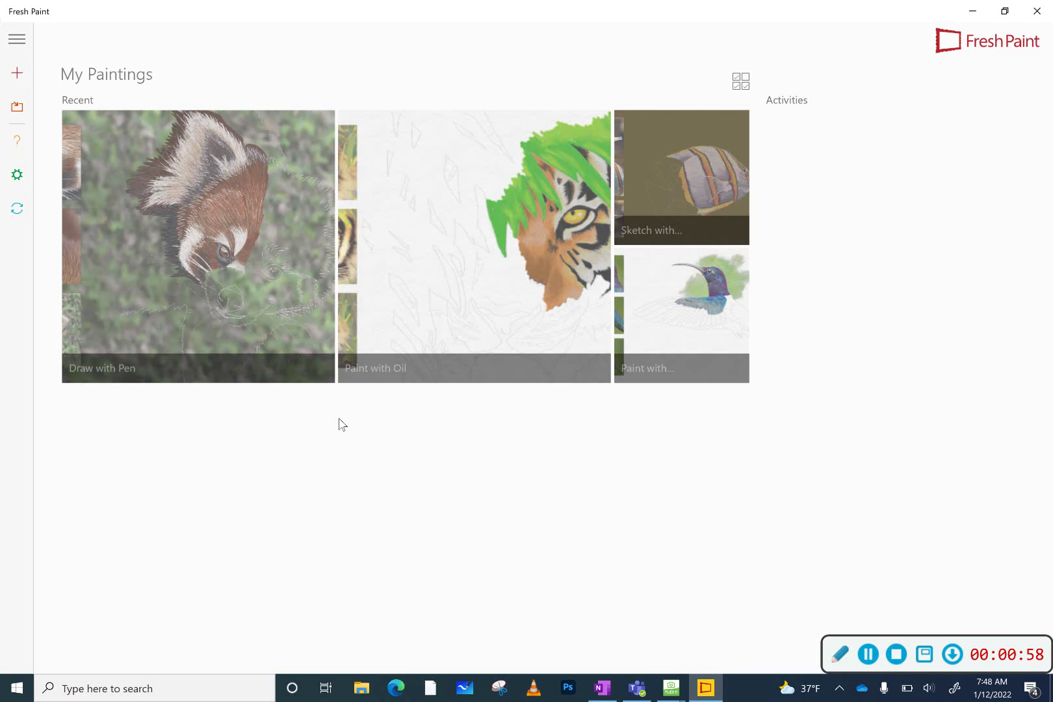
# - Choose Import from the navigation menu and pick Photos to browse for a saved picture
pyautogui.click(17, 40)
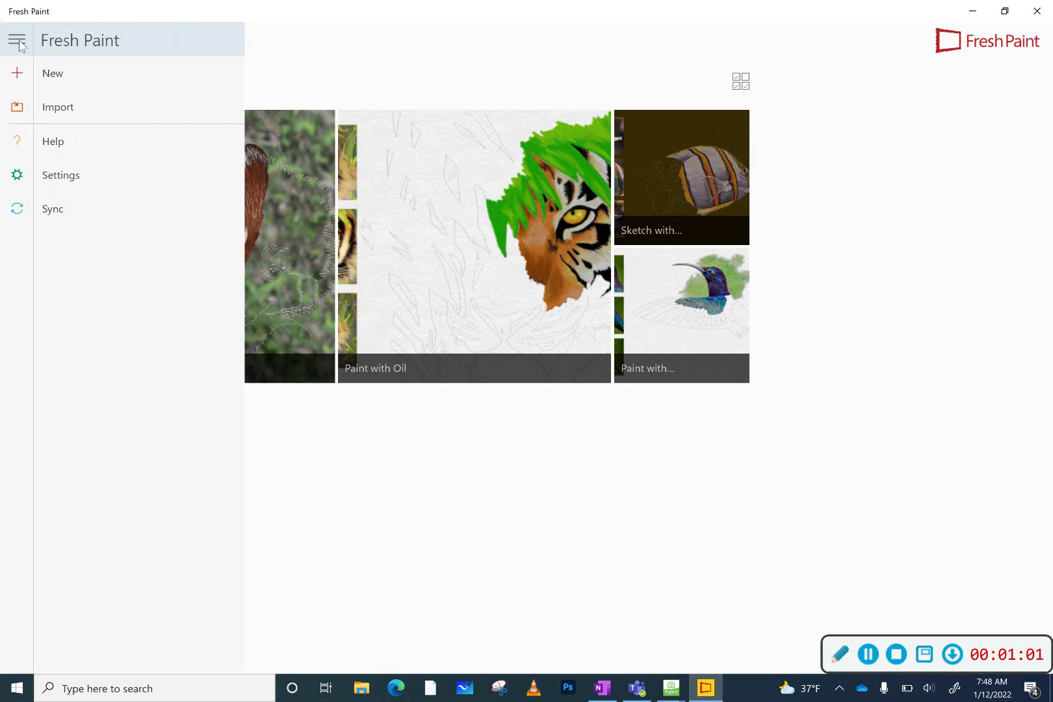
pyautogui.click(18, 110)
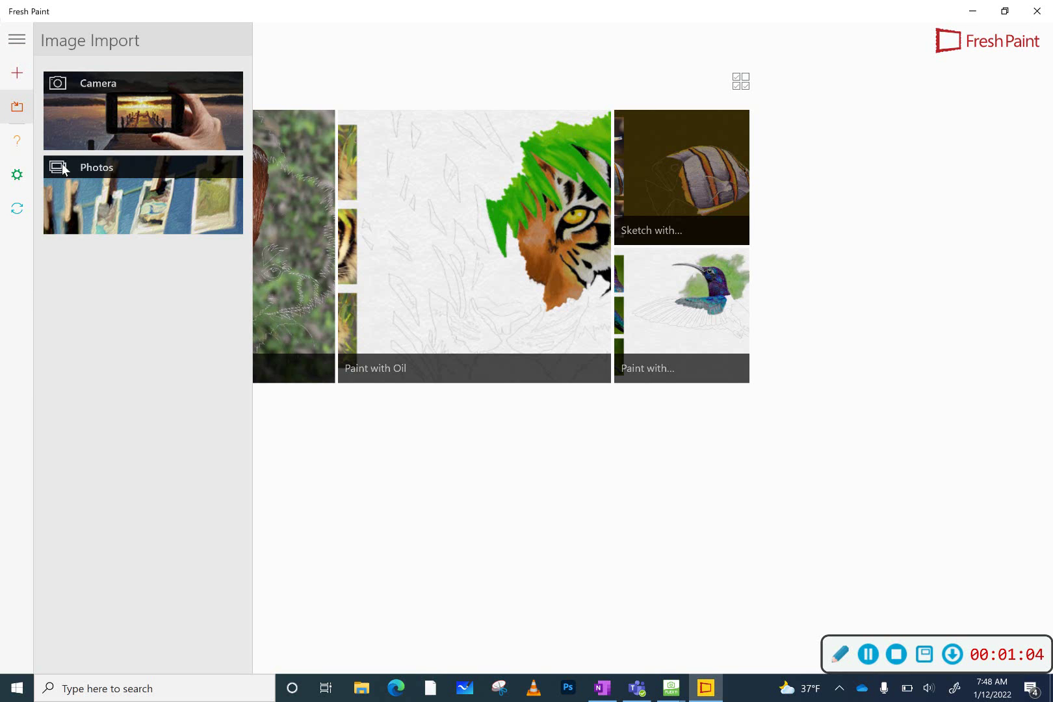
pyautogui.click(91, 197)
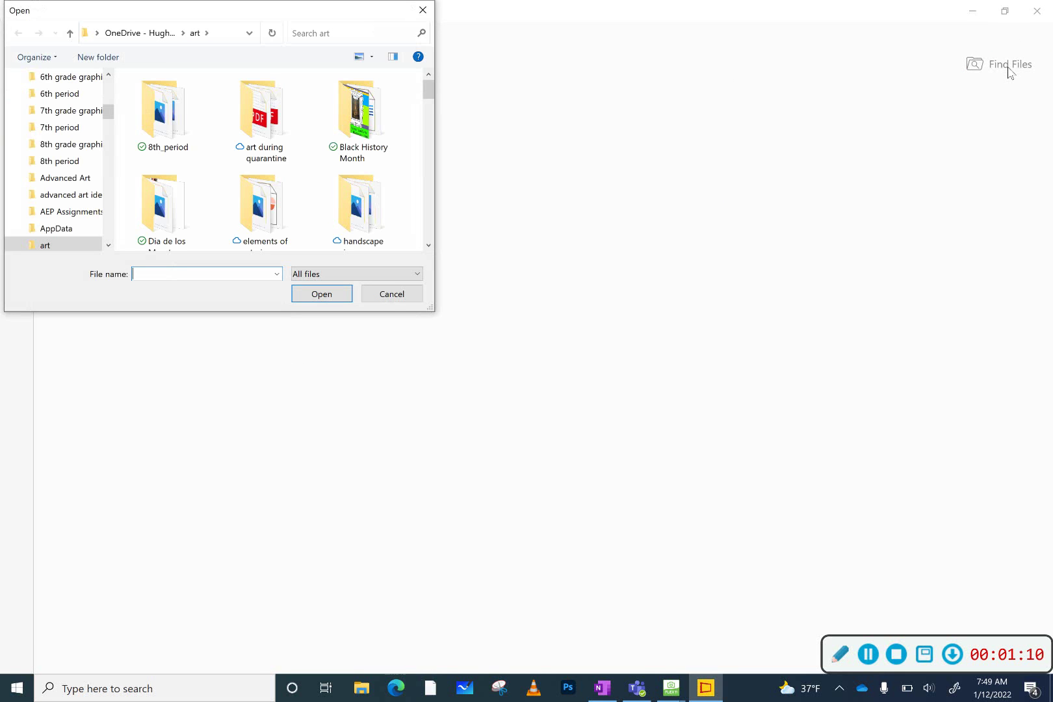
# - Open the Color Wheel - Blank image from the OneDrive art folder into Fresh Paint
pyautogui.click(108, 75)
pyautogui.click(108, 74)
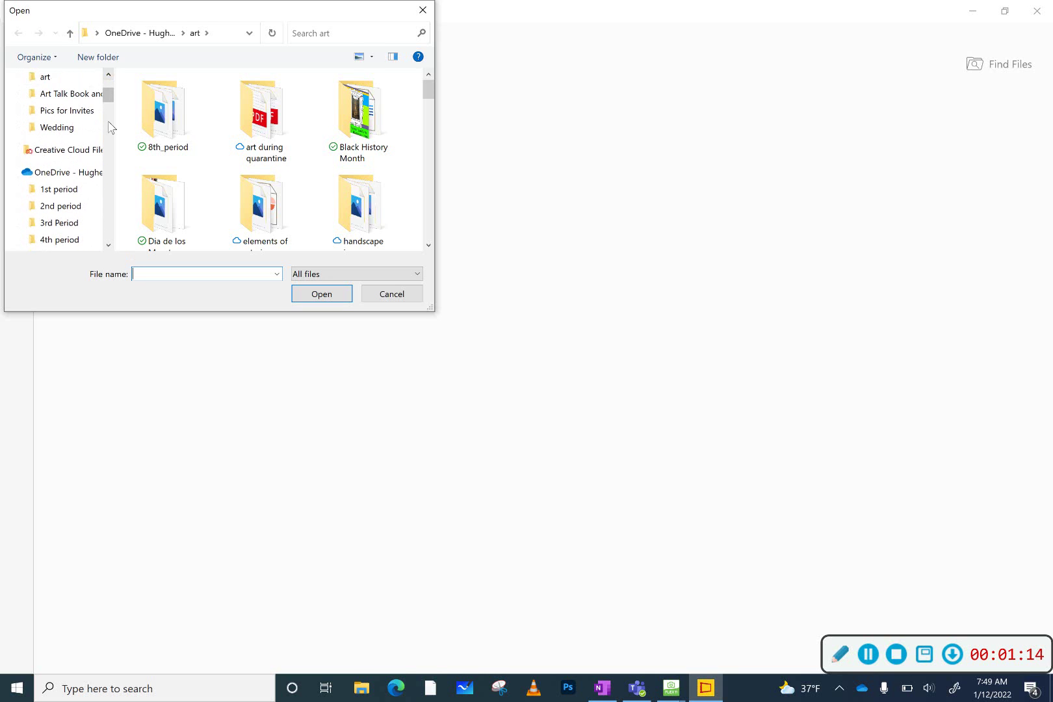
pyautogui.click(43, 77)
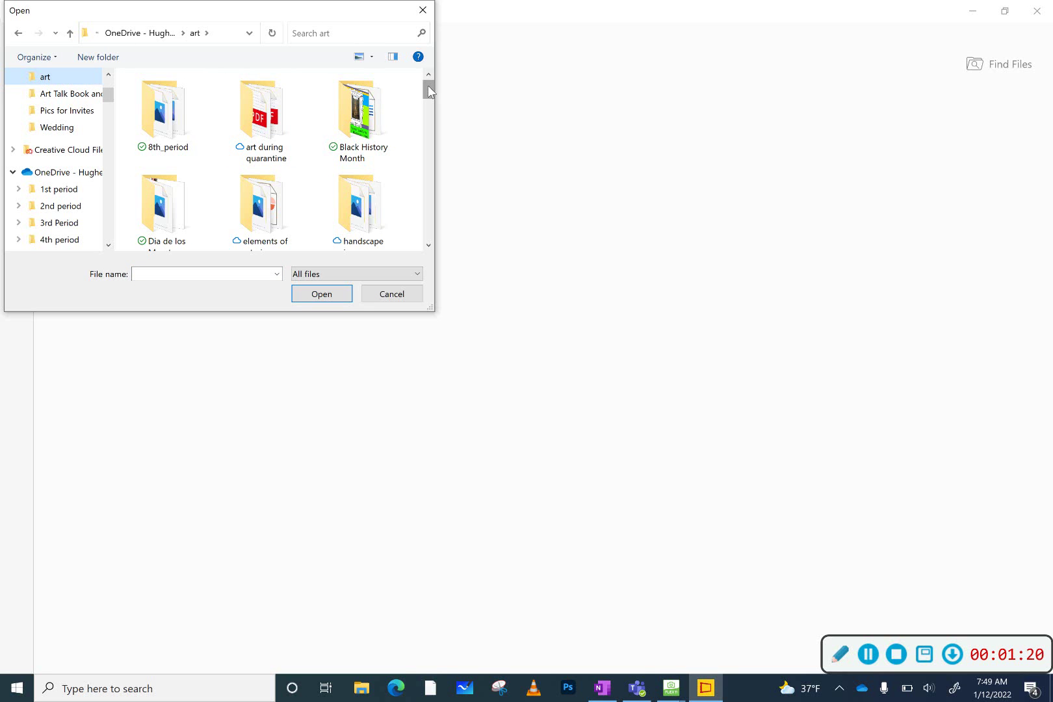
pyautogui.moveTo(426, 94); pyautogui.dragTo(410, 163)
pyautogui.click(365, 150)
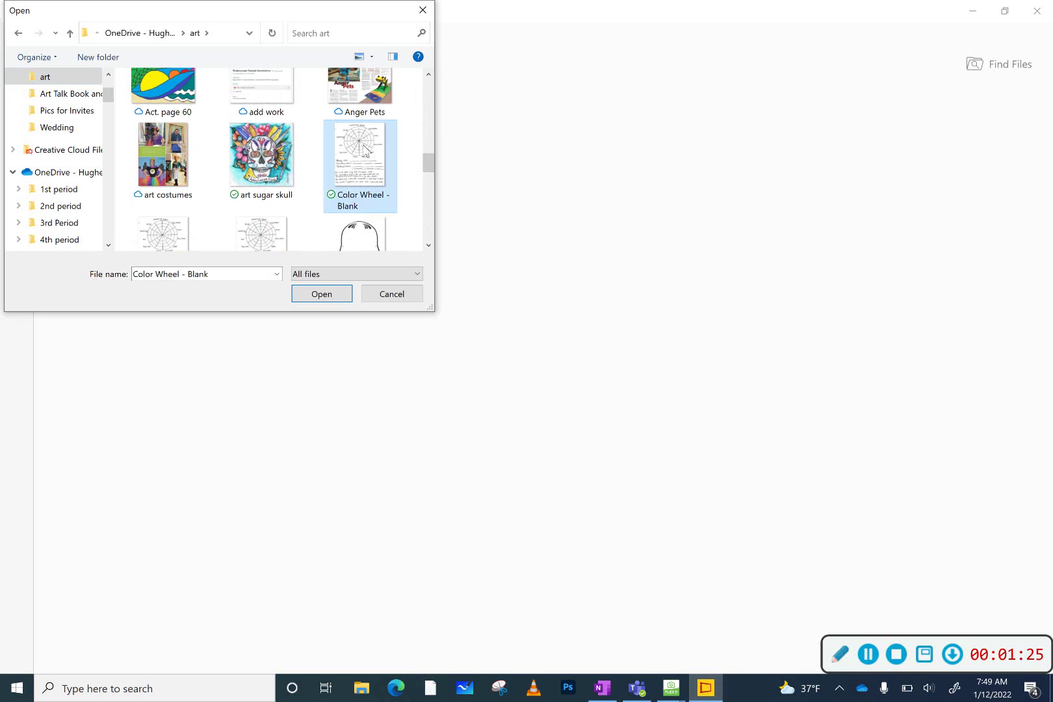
pyautogui.click(321, 295)
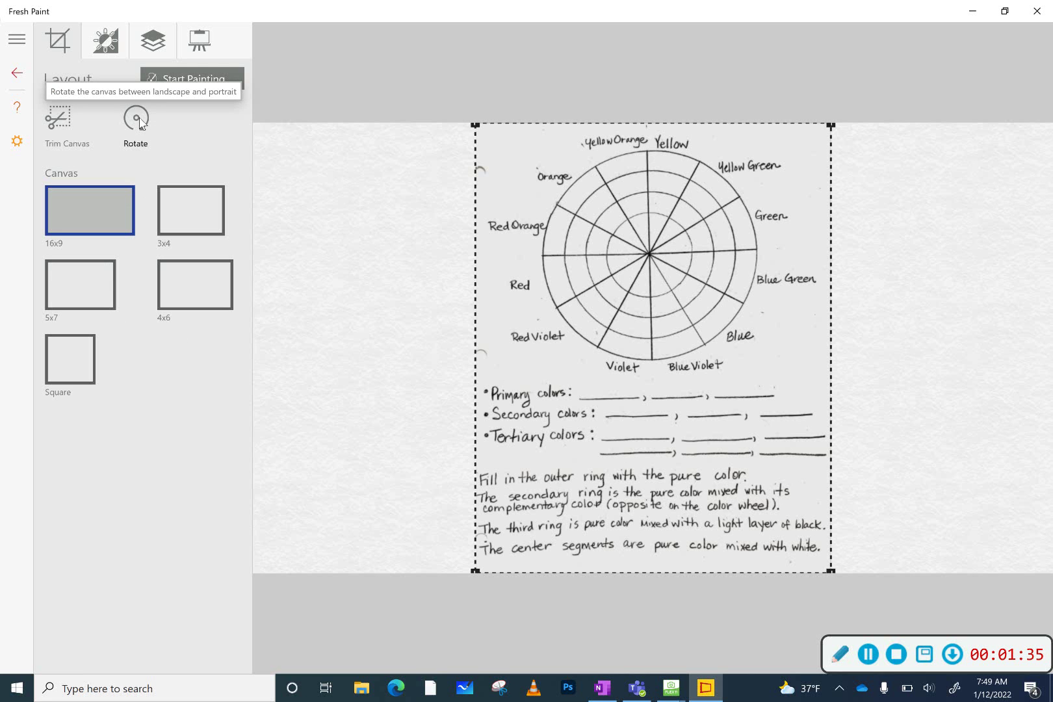
# - Rotate the 16x9 canvas to portrait orientation
pyautogui.click(137, 119)
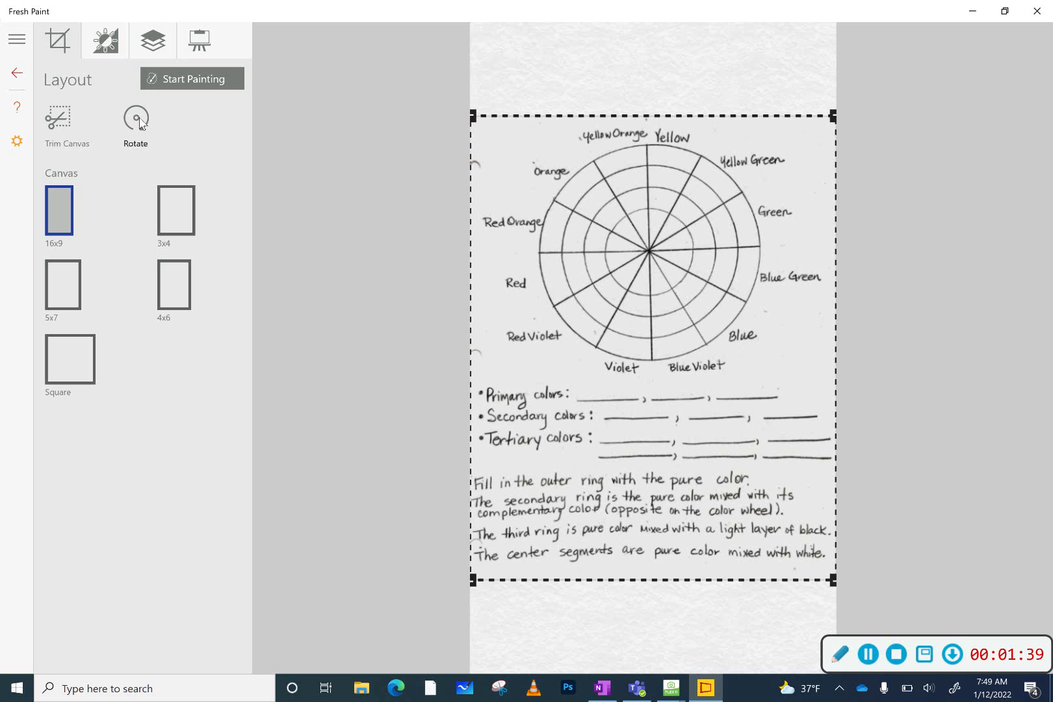
# - Start painting, move the brush palette to the right of the colour wheel, and dry the paint
pyautogui.click(184, 86)
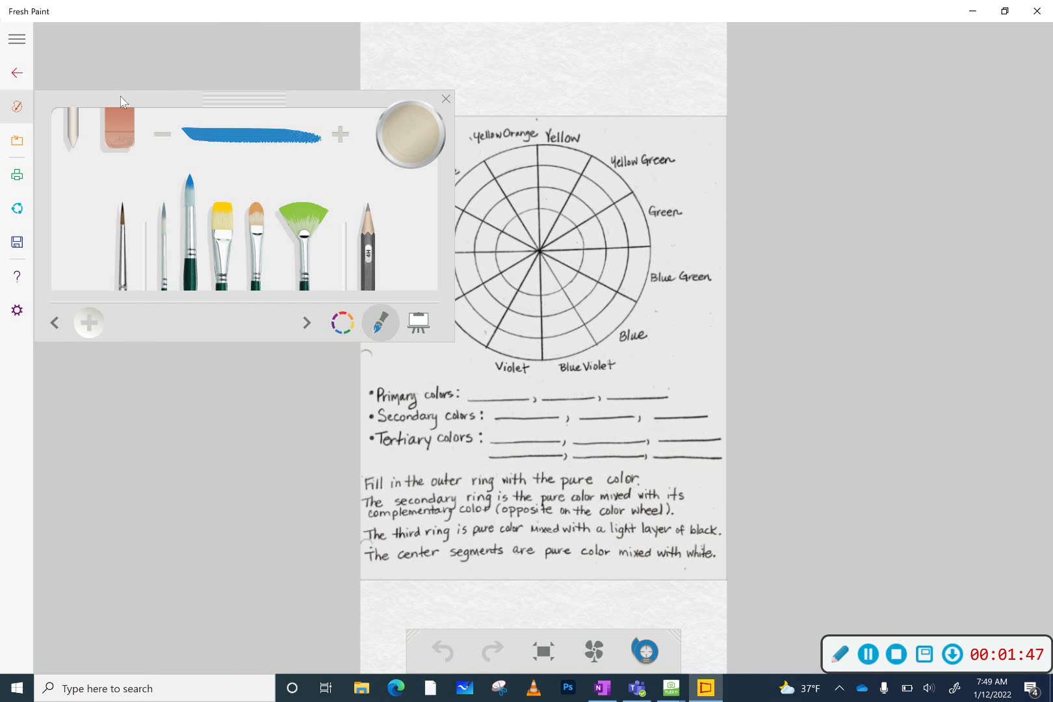
pyautogui.moveTo(121, 101)
pyautogui.mouseDown()
pyautogui.moveTo(763, 25)
pyautogui.moveTo(764, 7)
pyautogui.moveTo(799, 13)
pyautogui.mouseUp()
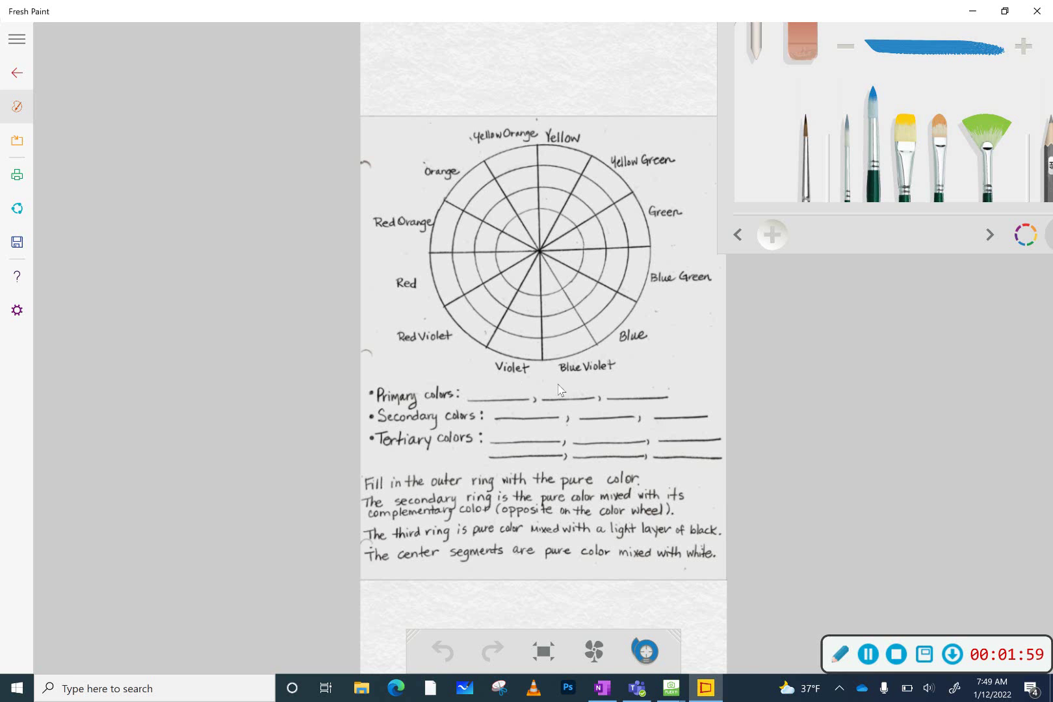
pyautogui.click(593, 651)
pyautogui.moveTo(888, 240); pyautogui.dragTo(792, 299)
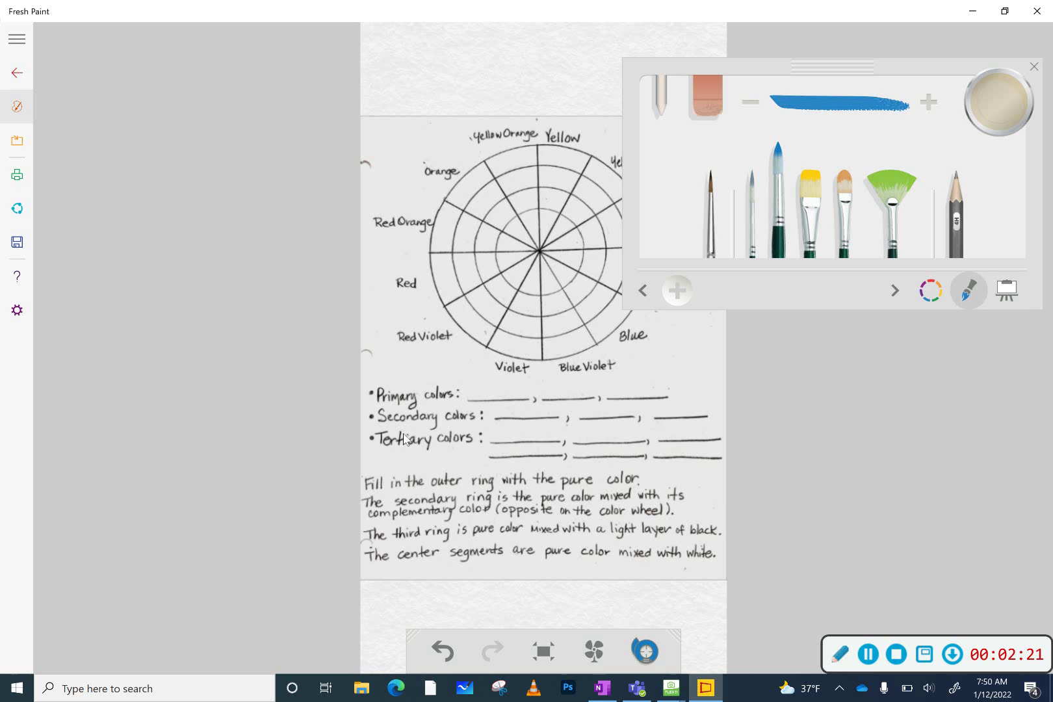
# - With bright red and the thin pointed brush, write 'Red' beside Primary colors
pyautogui.click(929, 291)
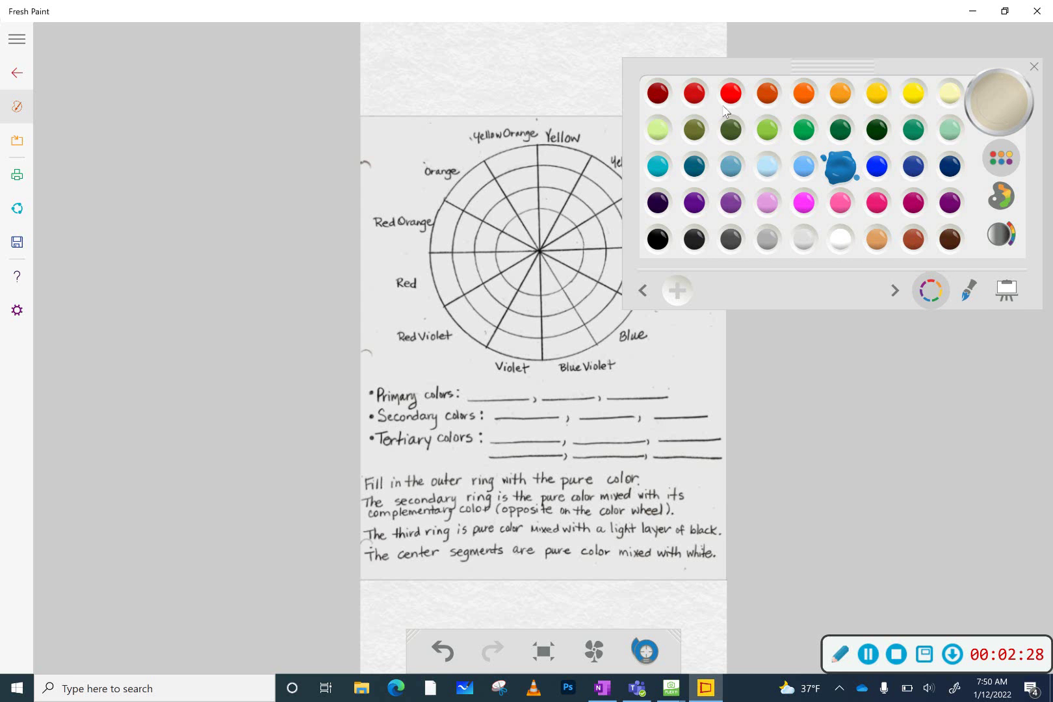
pyautogui.click(728, 98)
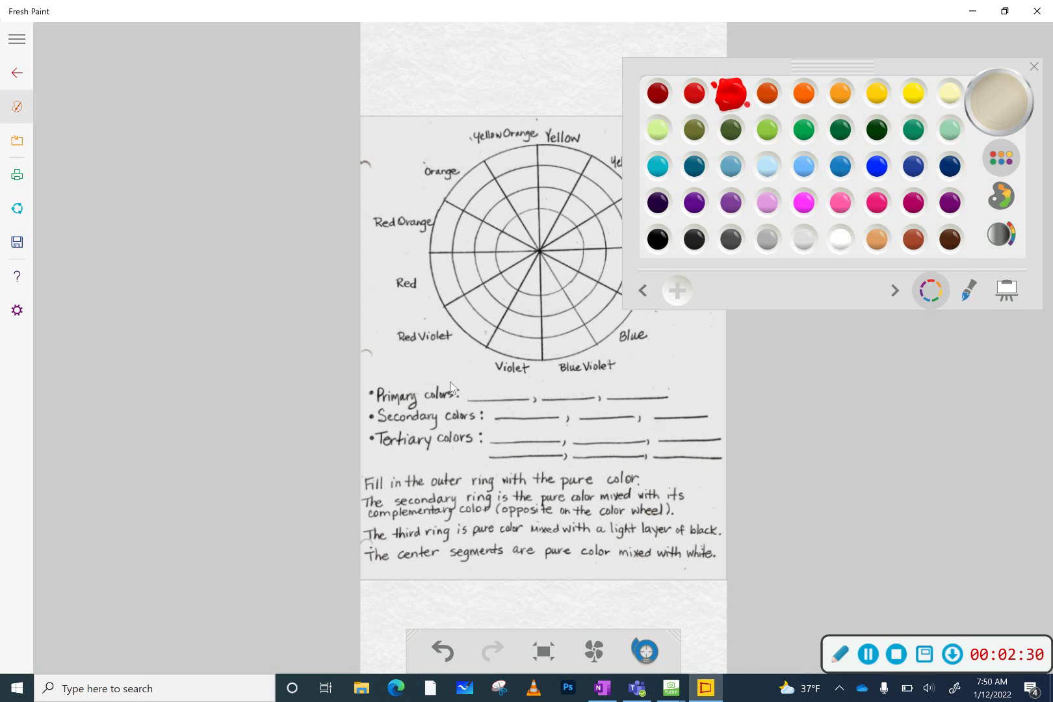
pyautogui.click(970, 292)
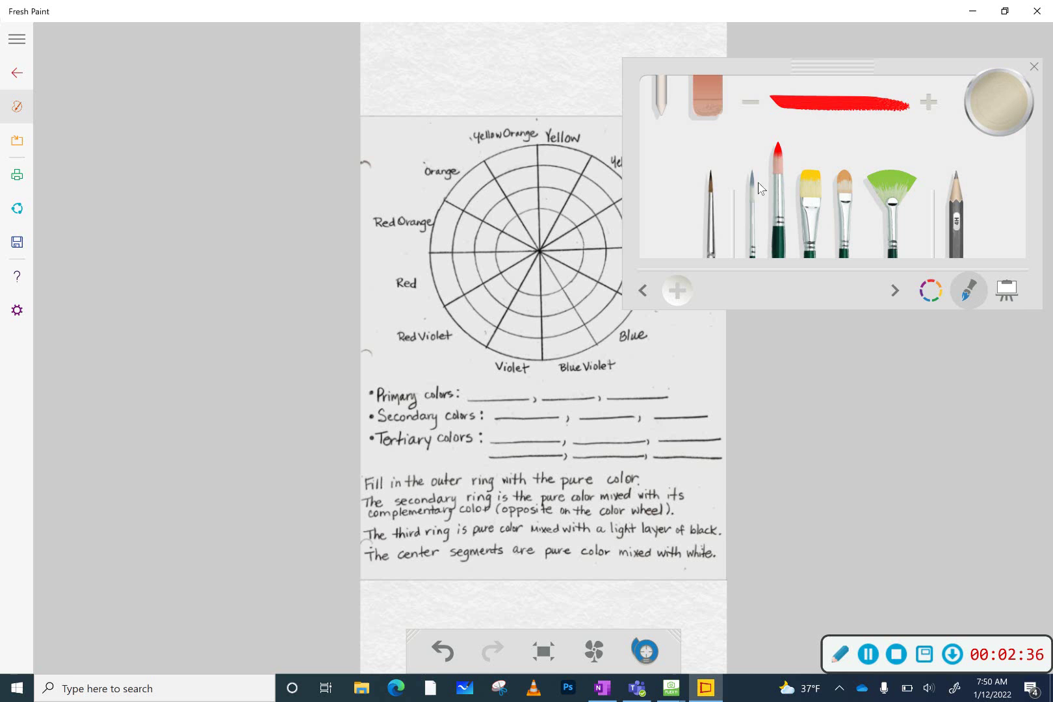
pyautogui.click(753, 181)
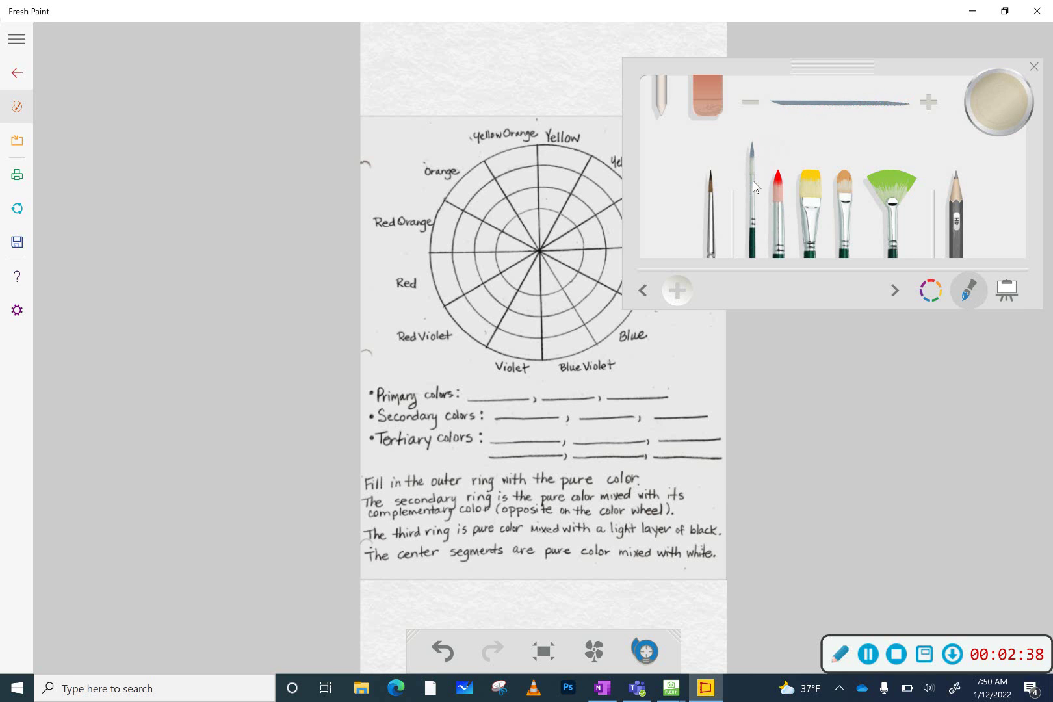
pyautogui.click(929, 290)
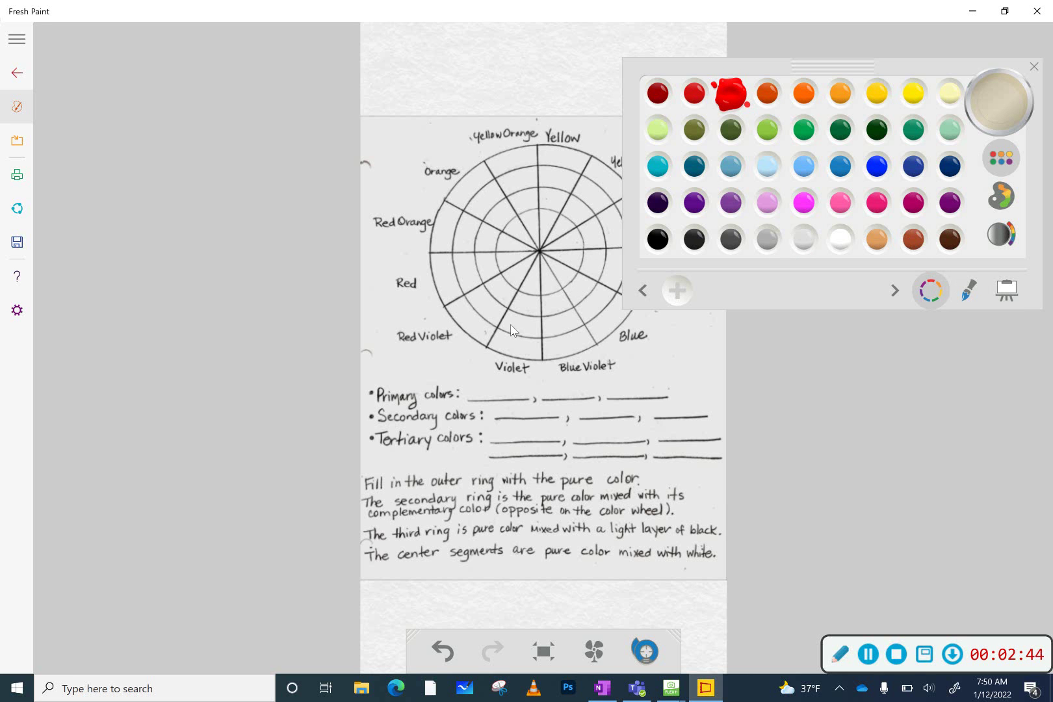
pyautogui.moveTo(472, 380)
pyautogui.mouseDown()
pyautogui.moveTo(468, 397)
pyautogui.moveTo(467, 367)
pyautogui.moveTo(474, 400)
pyautogui.moveTo(499, 387)
pyautogui.moveTo(482, 397)
pyautogui.moveTo(506, 396)
pyautogui.moveTo(519, 394)
pyautogui.moveTo(521, 373)
pyautogui.moveTo(520, 403)
pyautogui.mouseUp()
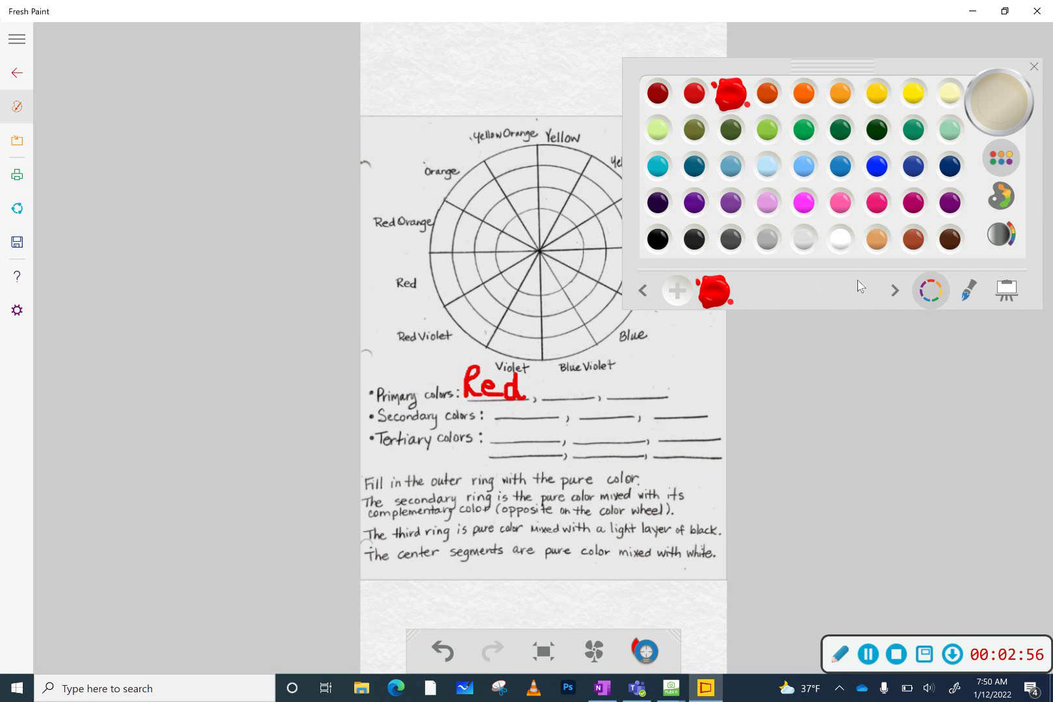
pyautogui.click(974, 294)
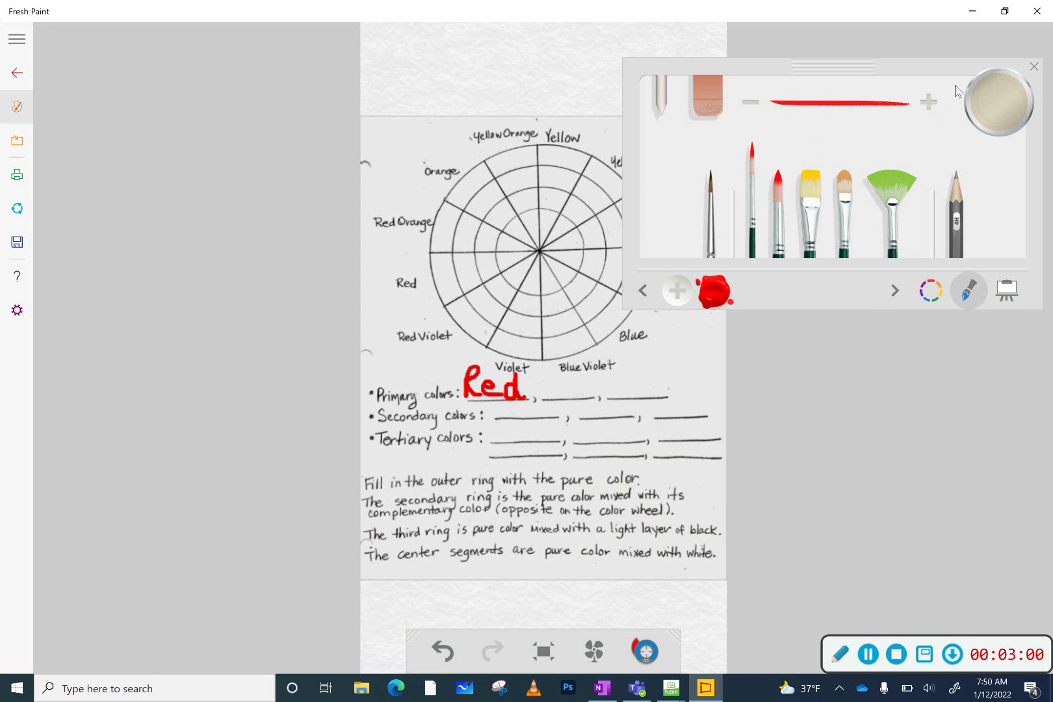
# - Rinse off the red, pick yellow, and paint a 'y' on the second Primary colors blank
pyautogui.click(997, 104)
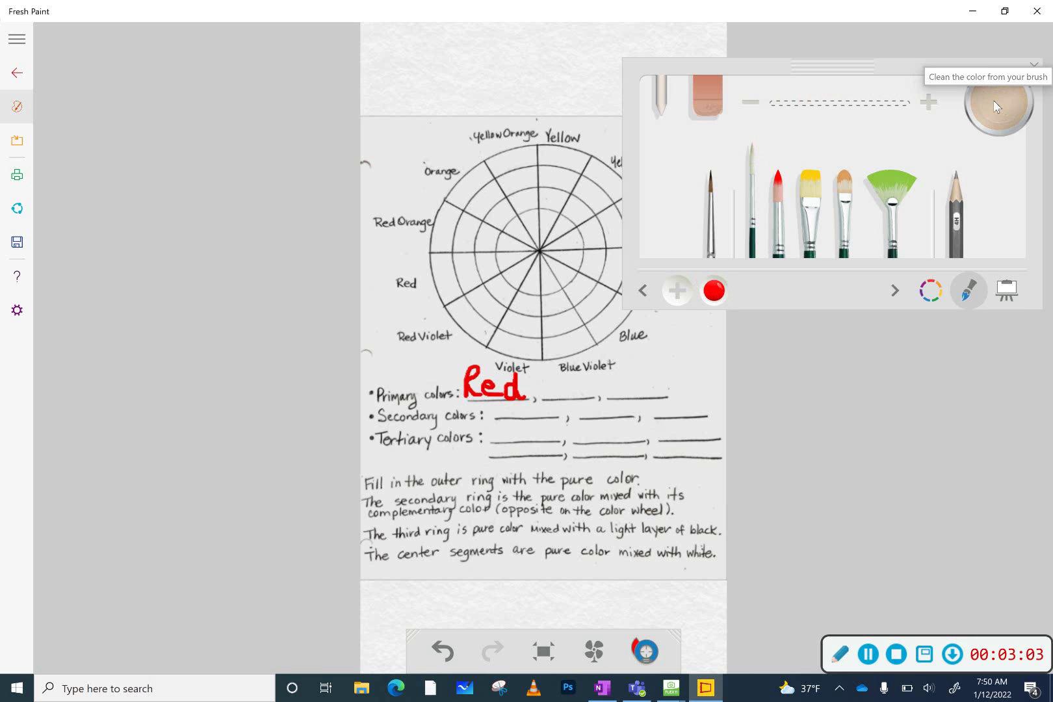
pyautogui.click(930, 291)
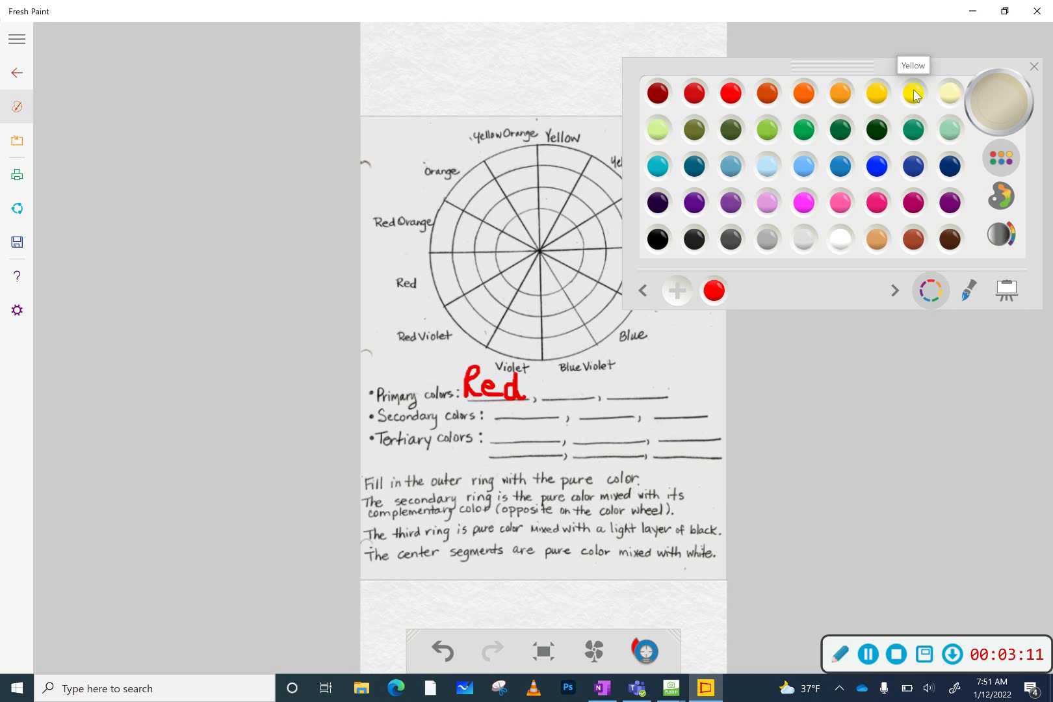
pyautogui.click(914, 93)
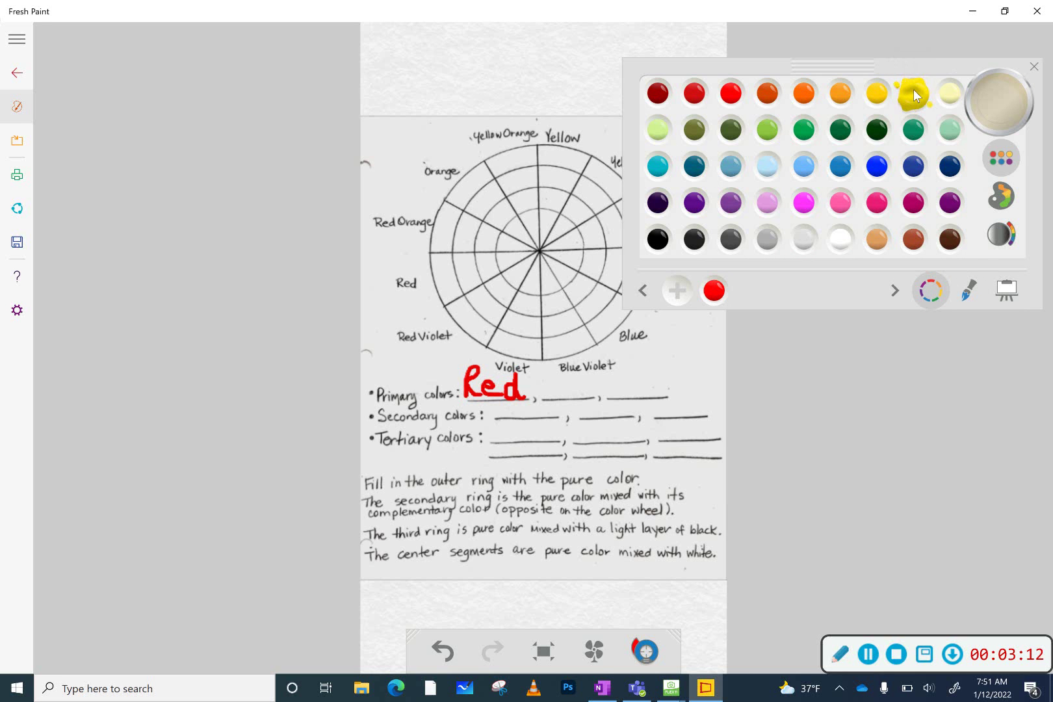
pyautogui.click(540, 380)
pyautogui.moveTo(540, 382); pyautogui.dragTo(557, 376)
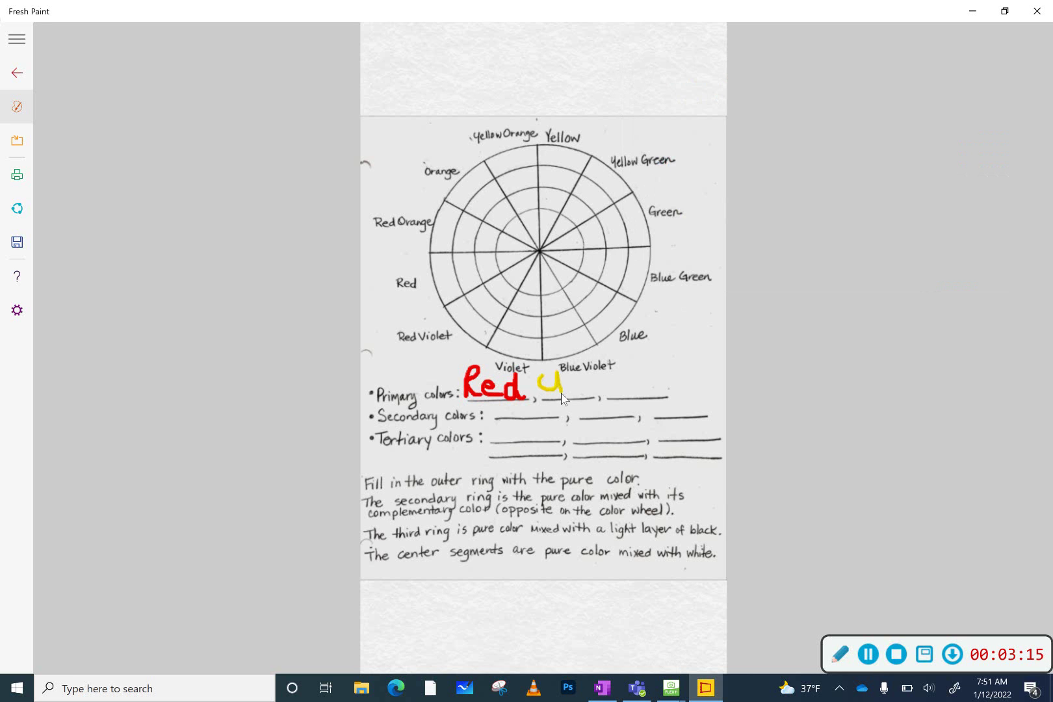
# - Bring back the brush palette and rinse the yellow paint off the brush
pyautogui.rightClick(562, 396)
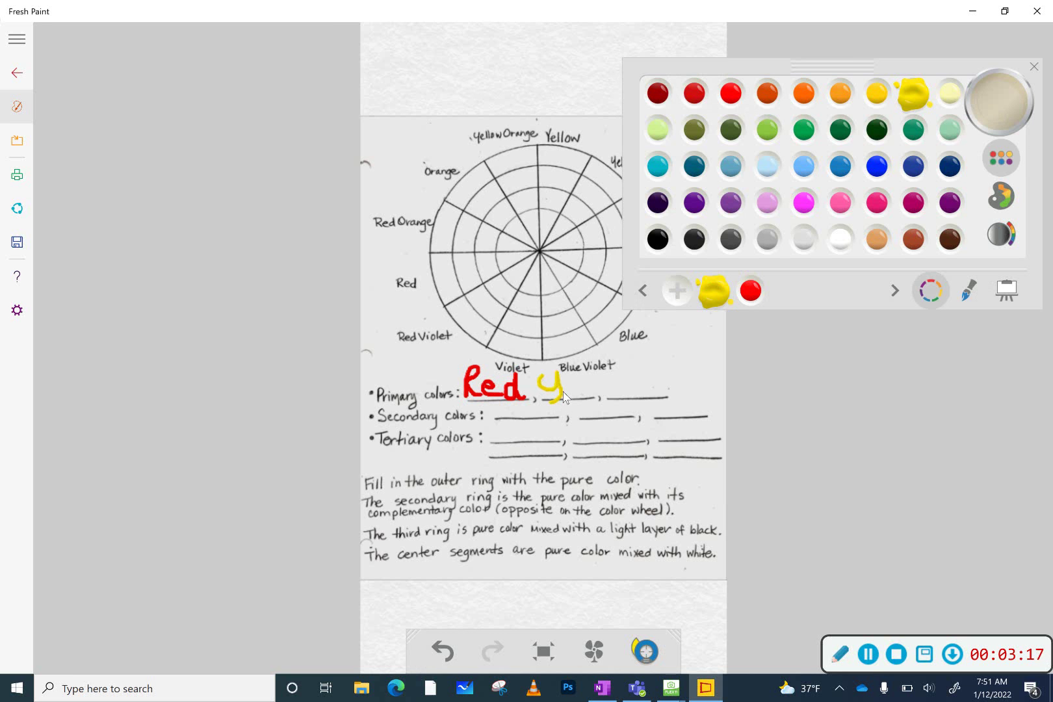
pyautogui.click(968, 292)
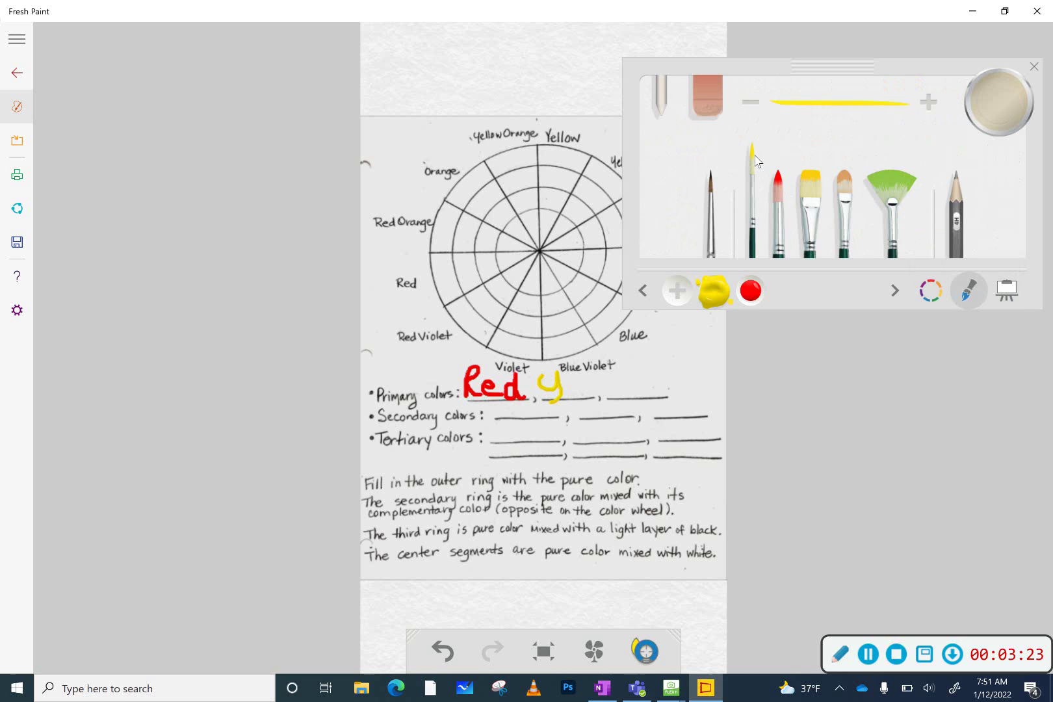
pyautogui.click(989, 101)
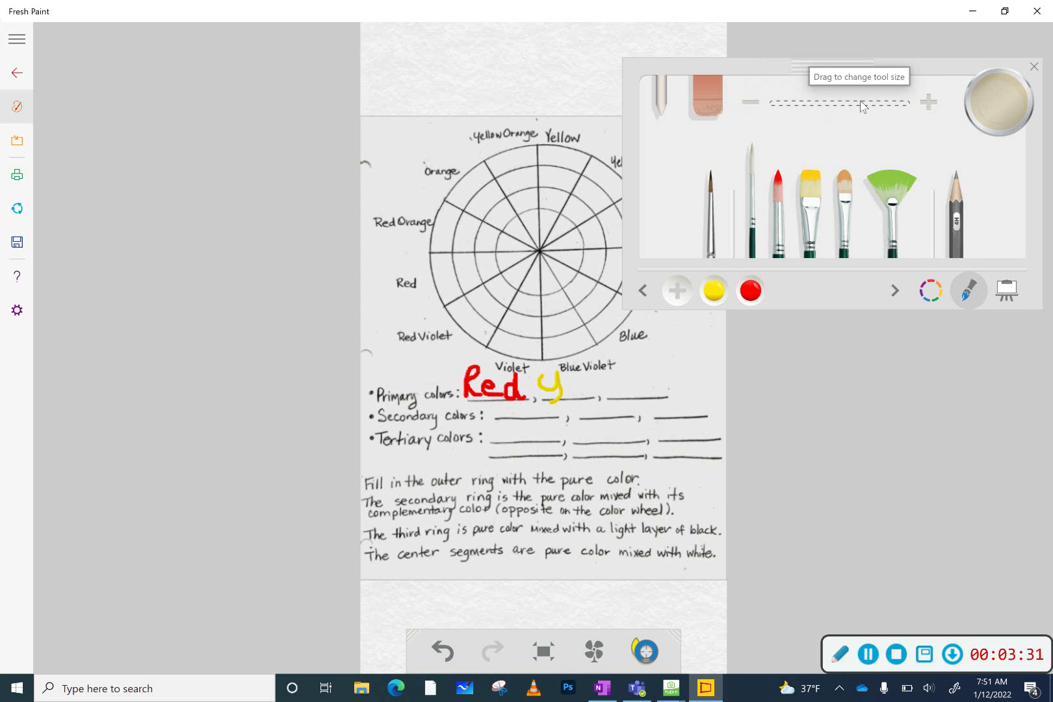
# - Pick blue, paint a 'B' on the third Primary colors blank, then rinse the brush
pyautogui.click(931, 296)
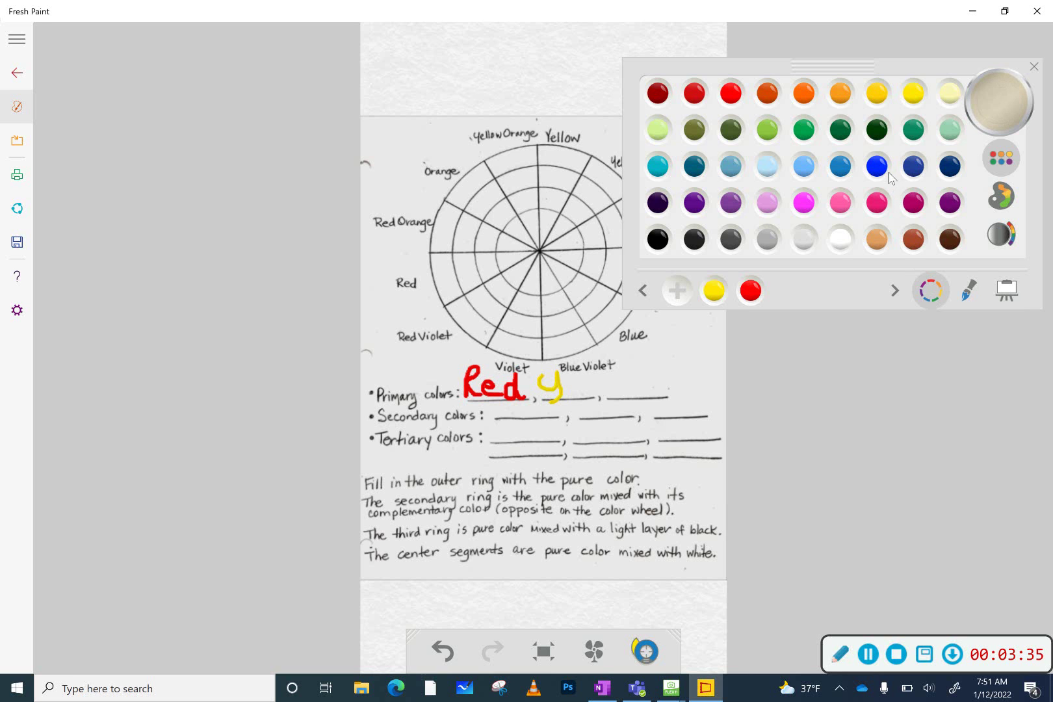
pyautogui.click(878, 167)
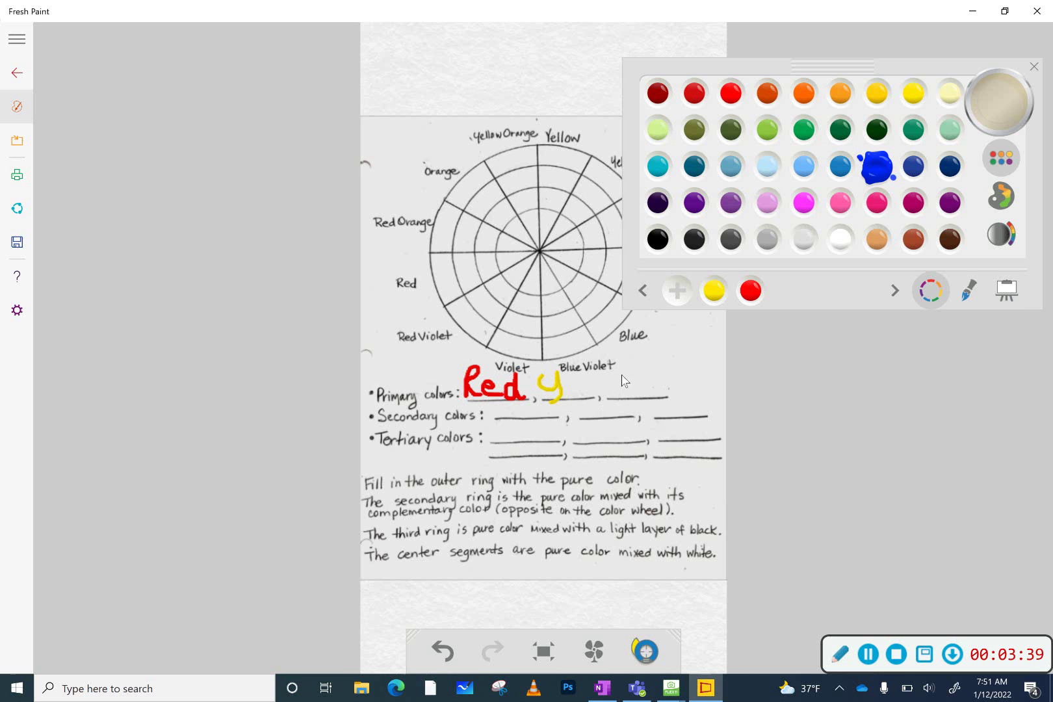
pyautogui.scroll(1, 617, 379)
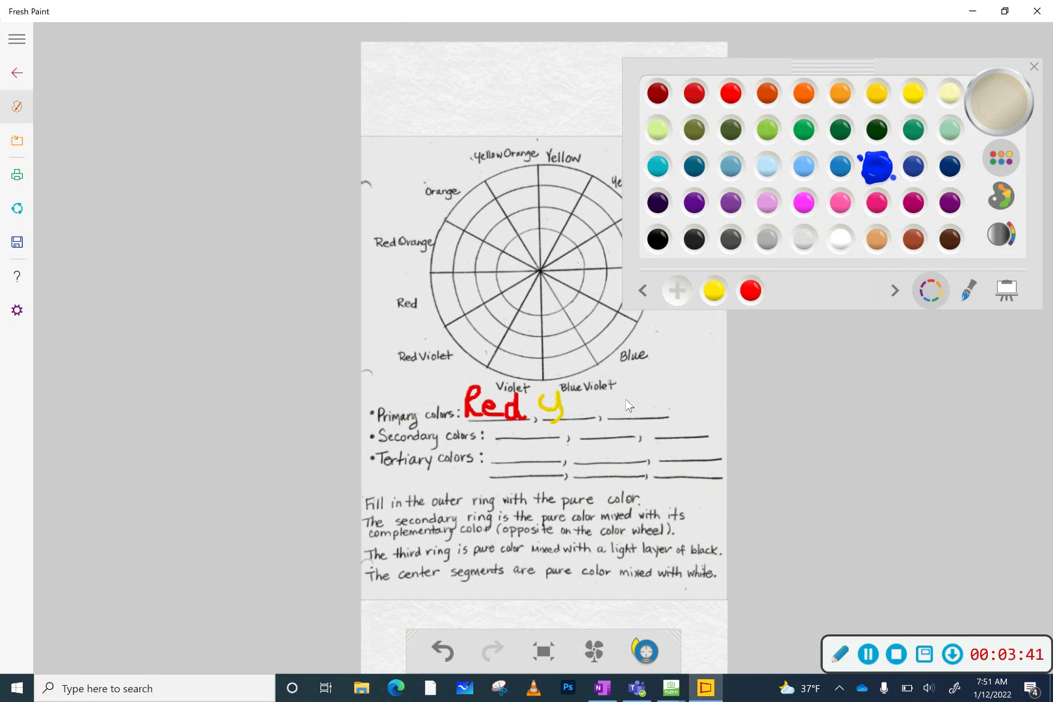
pyautogui.moveTo(629, 406); pyautogui.dragTo(623, 396)
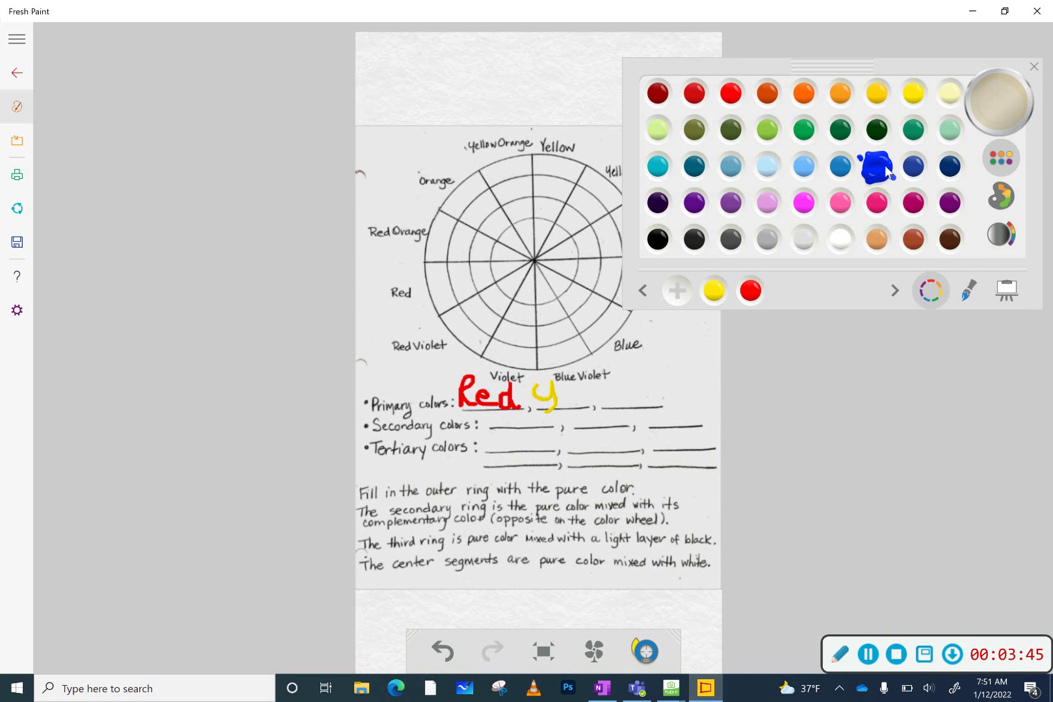
pyautogui.click(970, 290)
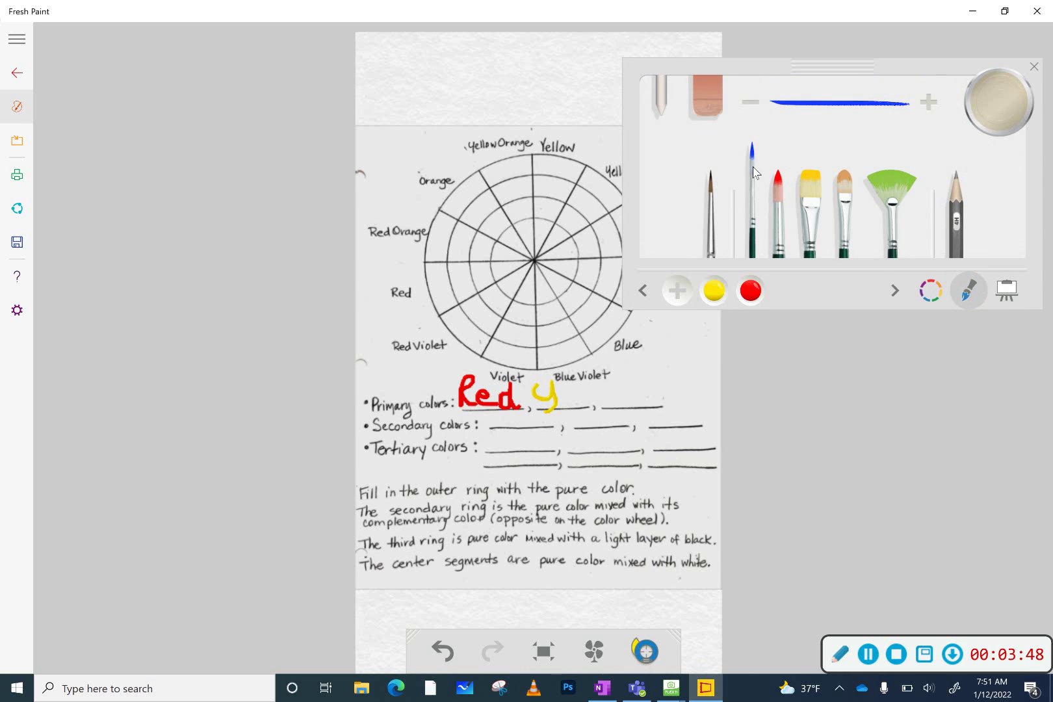
pyautogui.moveTo(612, 391)
pyautogui.mouseDown()
pyautogui.moveTo(613, 404)
pyautogui.moveTo(634, 393)
pyautogui.moveTo(617, 398)
pyautogui.moveTo(643, 406)
pyautogui.moveTo(611, 408)
pyautogui.mouseUp()
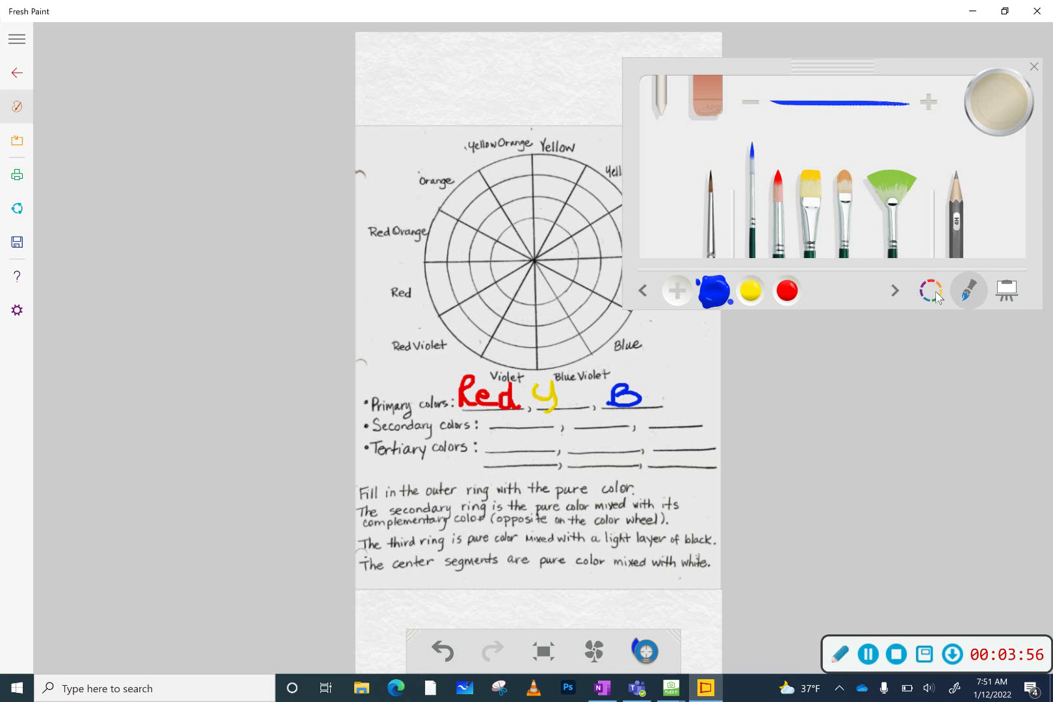
pyautogui.click(999, 99)
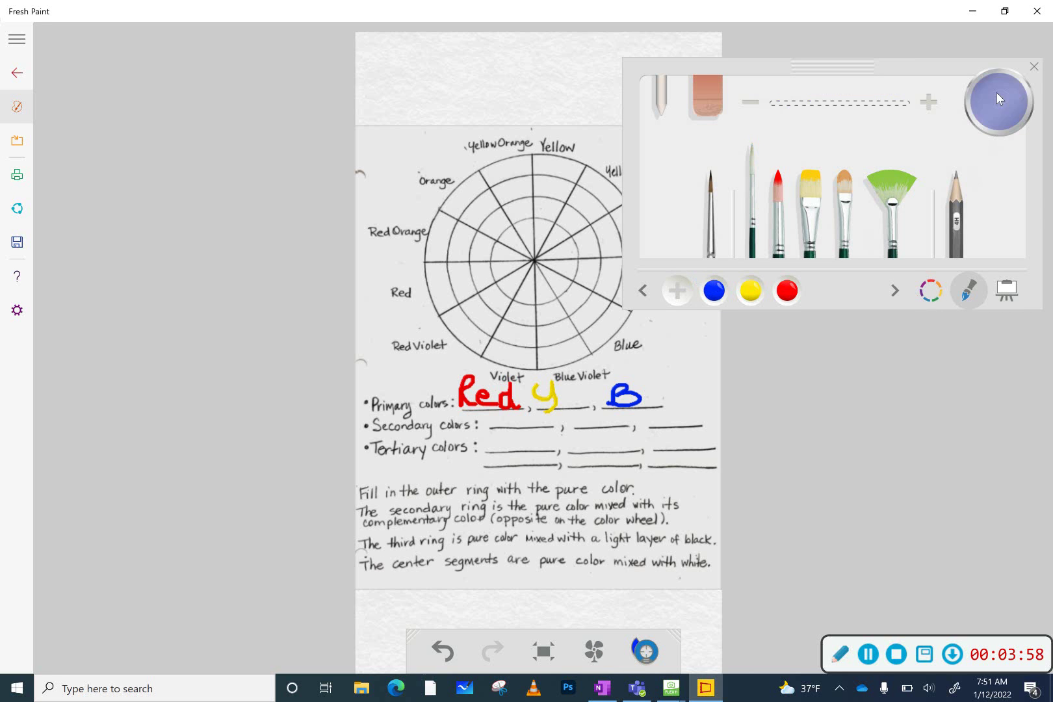
# - Pick orange paint and dab it onto the first Secondary colors blank
pyautogui.click(933, 295)
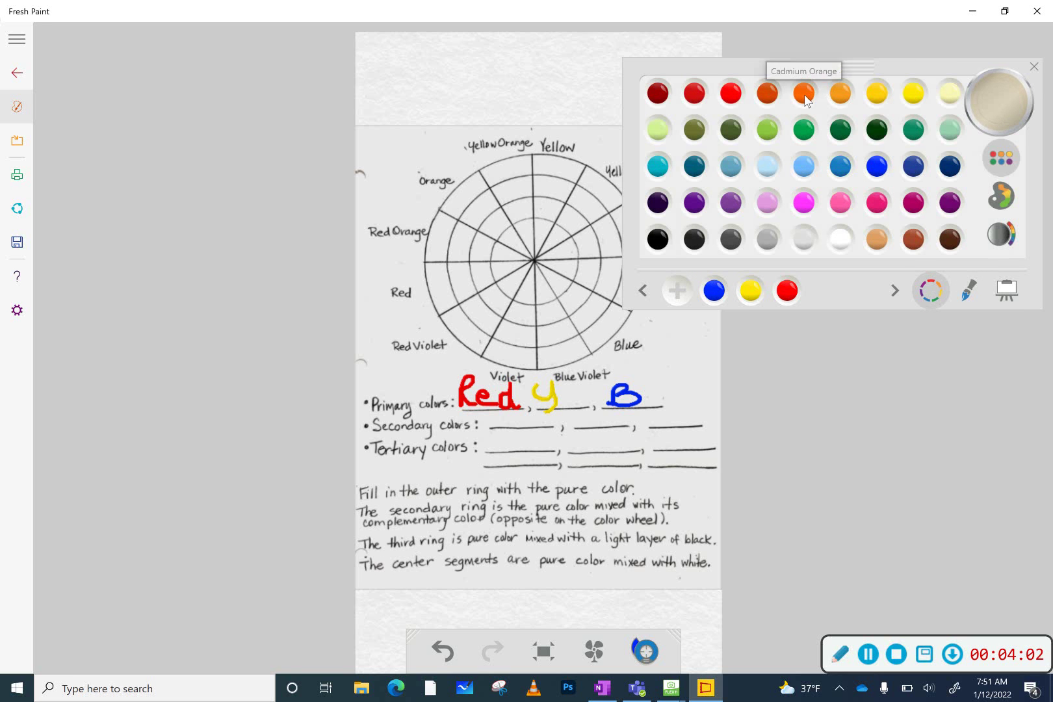
pyautogui.click(809, 93)
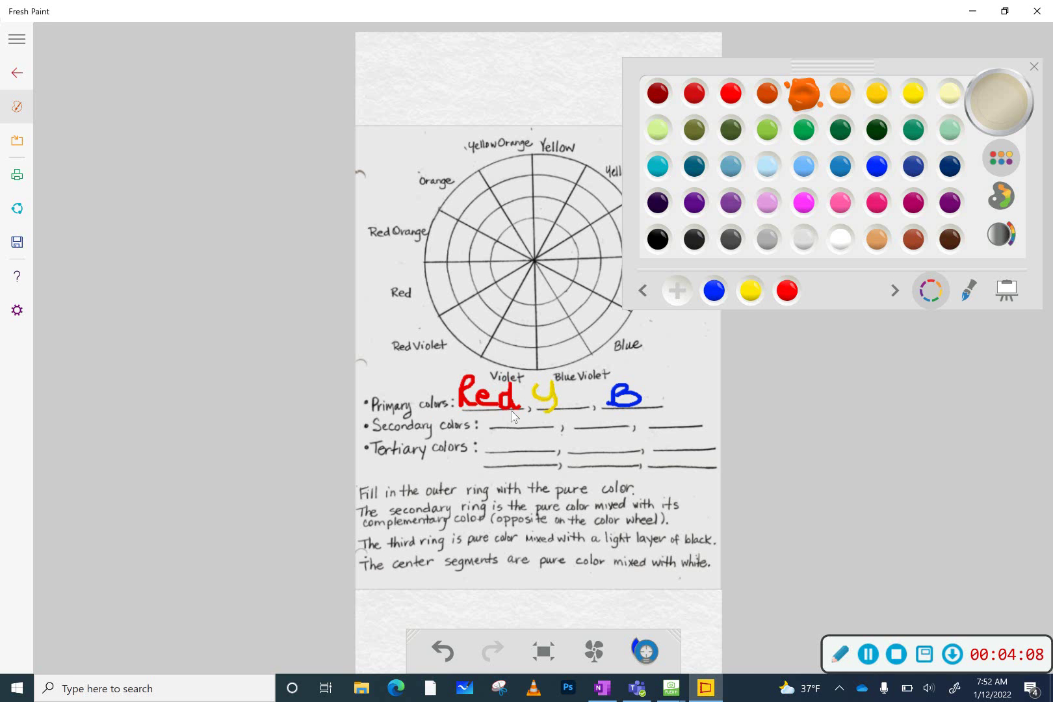
pyautogui.hscroll(1, 514, 416)
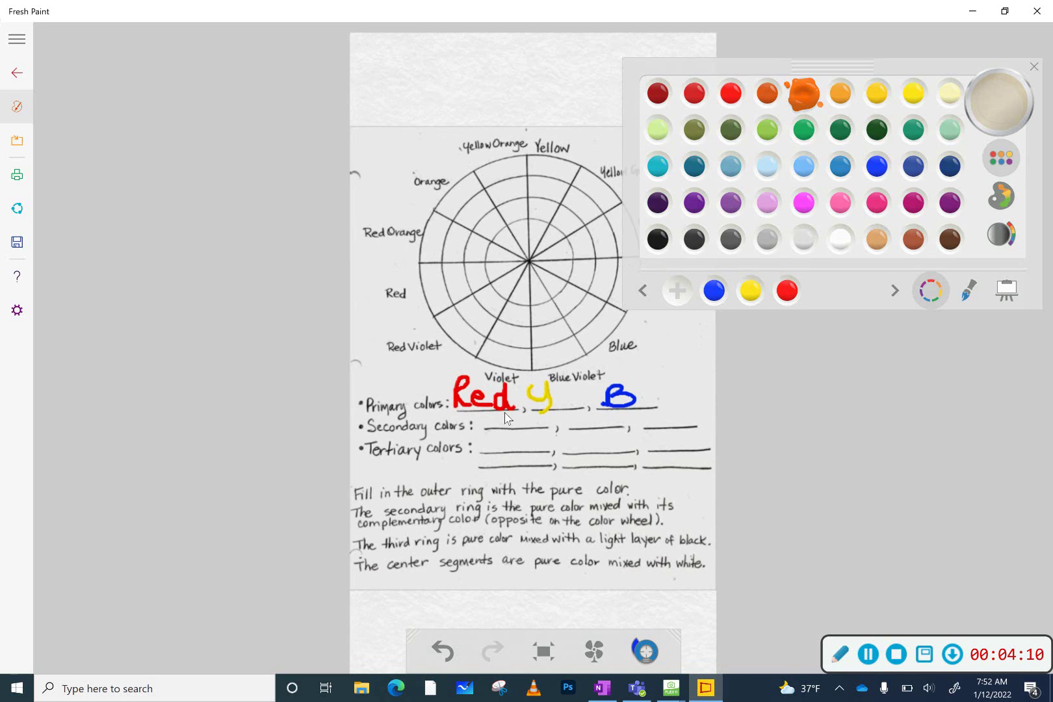
pyautogui.click(968, 290)
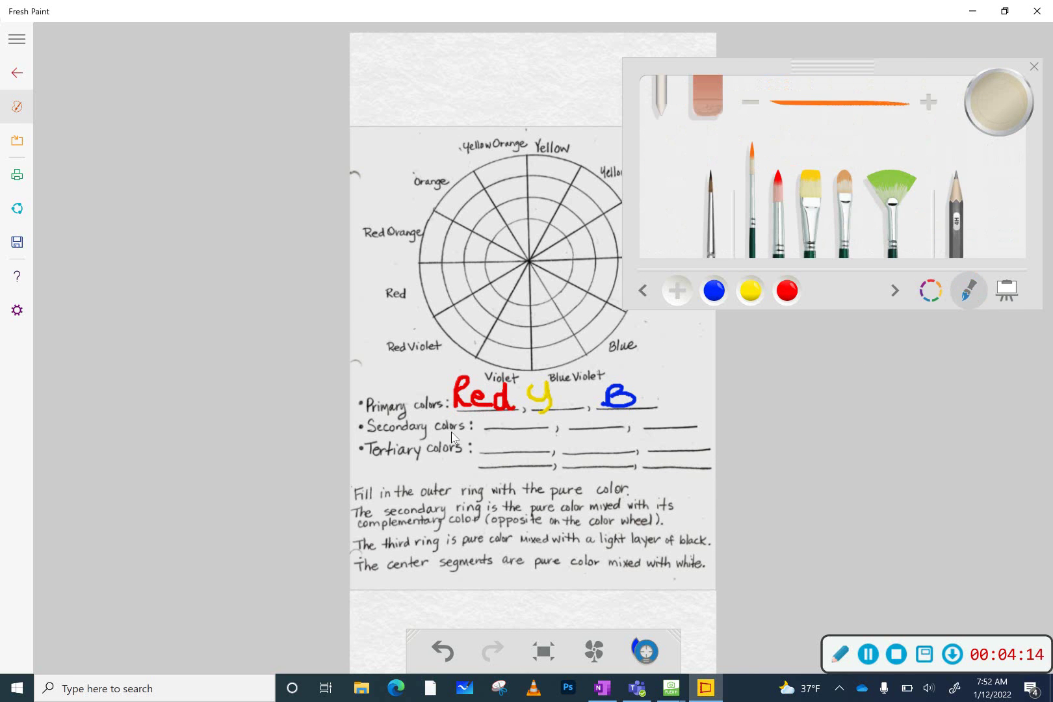
pyautogui.hscroll(1, 498, 422)
pyautogui.hscroll(1, 498, 422)
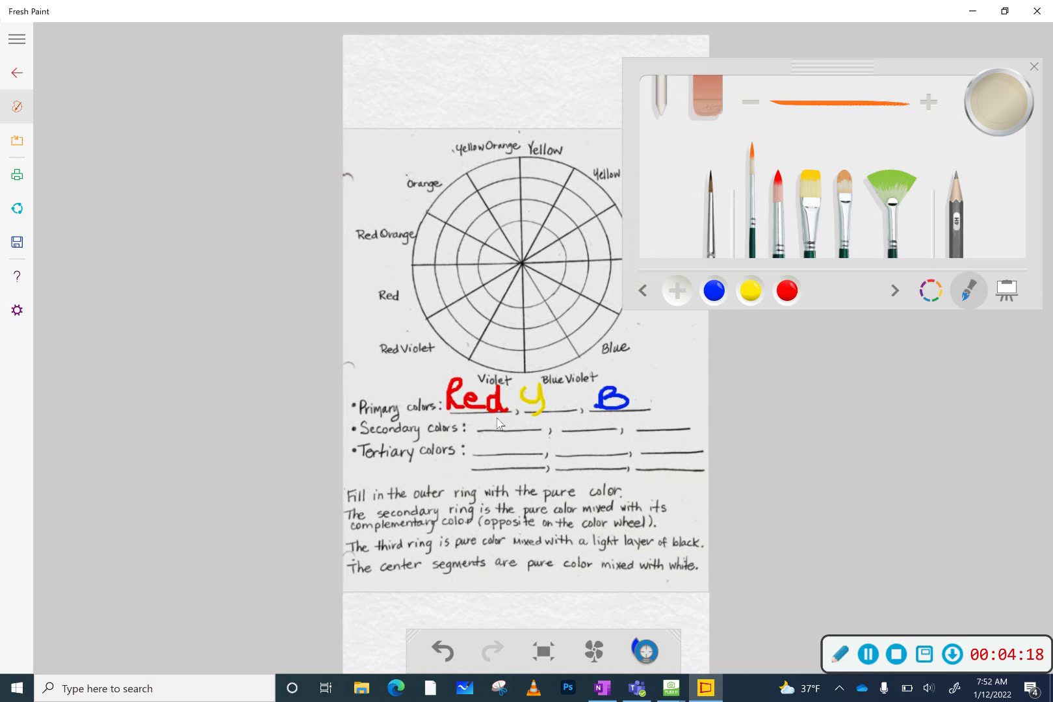
pyautogui.moveTo(497, 416)
pyautogui.mouseDown()
pyautogui.moveTo(498, 403)
pyautogui.moveTo(497, 418)
pyautogui.mouseUp()
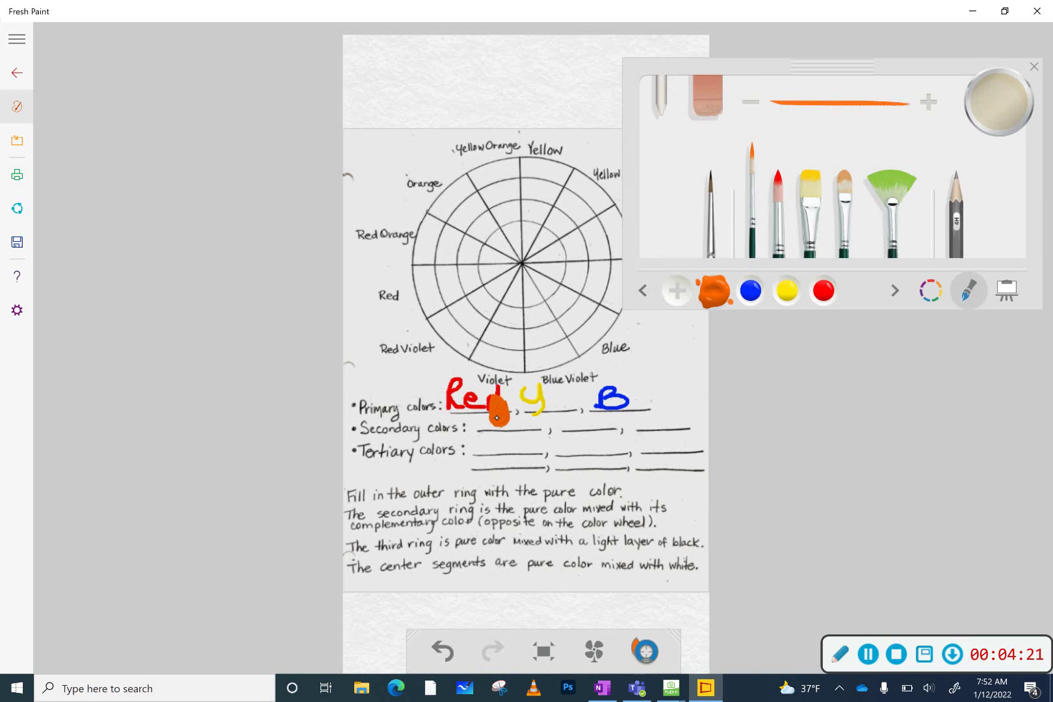
# - Pick green paint and paint a green mark on the second Secondary colors blank
pyautogui.click(930, 290)
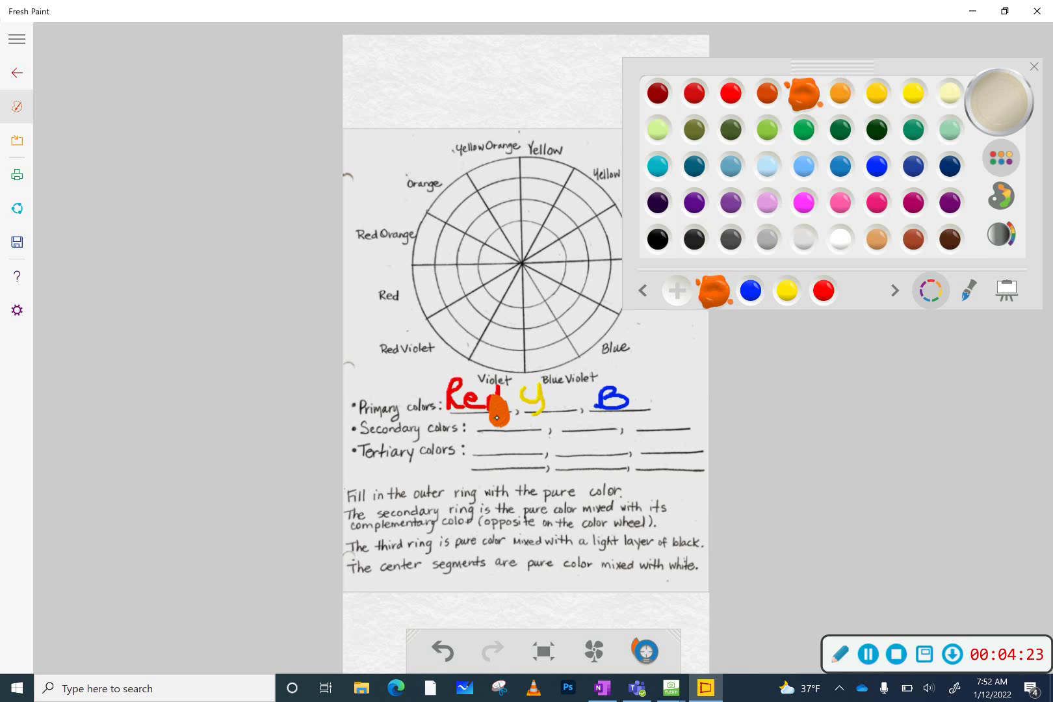
pyautogui.click(969, 291)
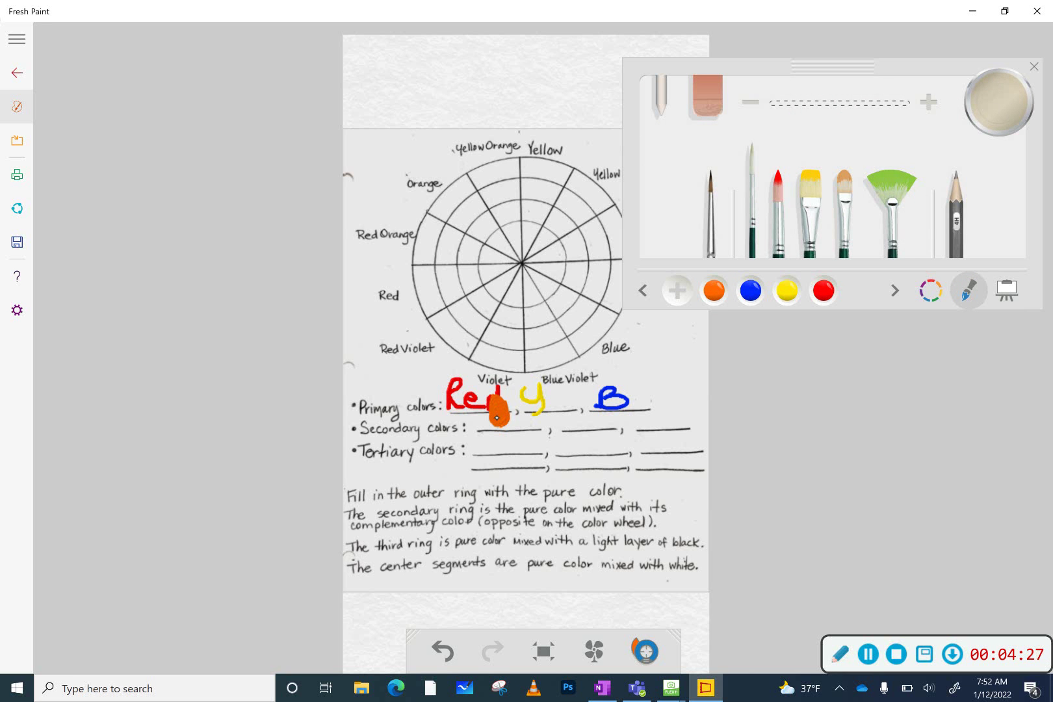
pyautogui.click(930, 290)
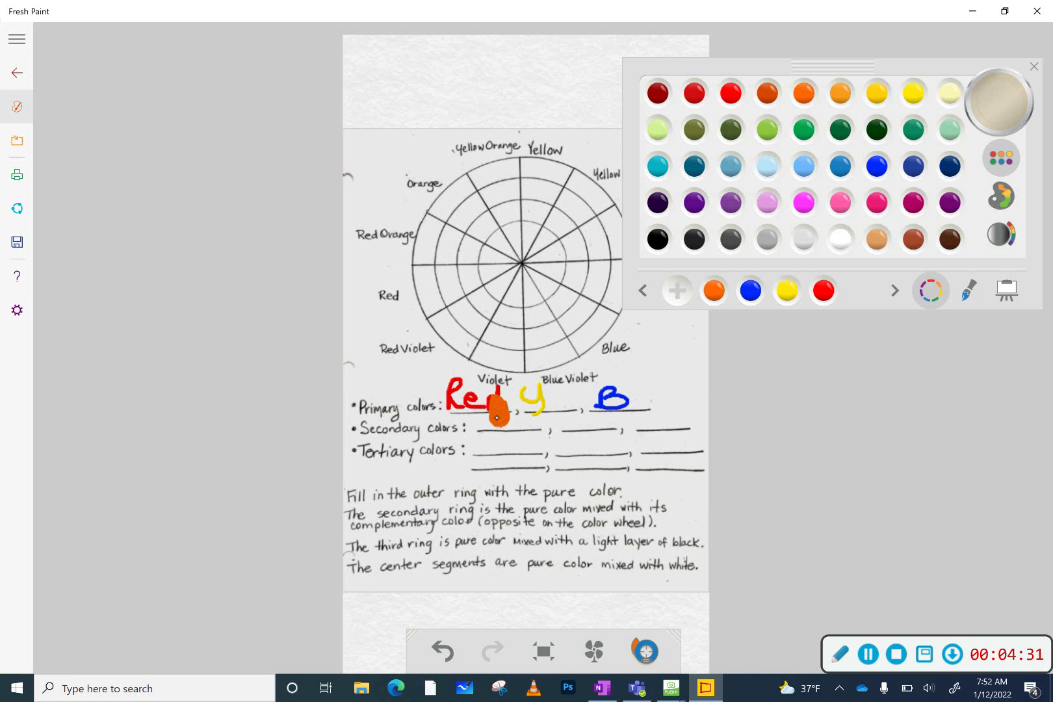
pyautogui.click(803, 129)
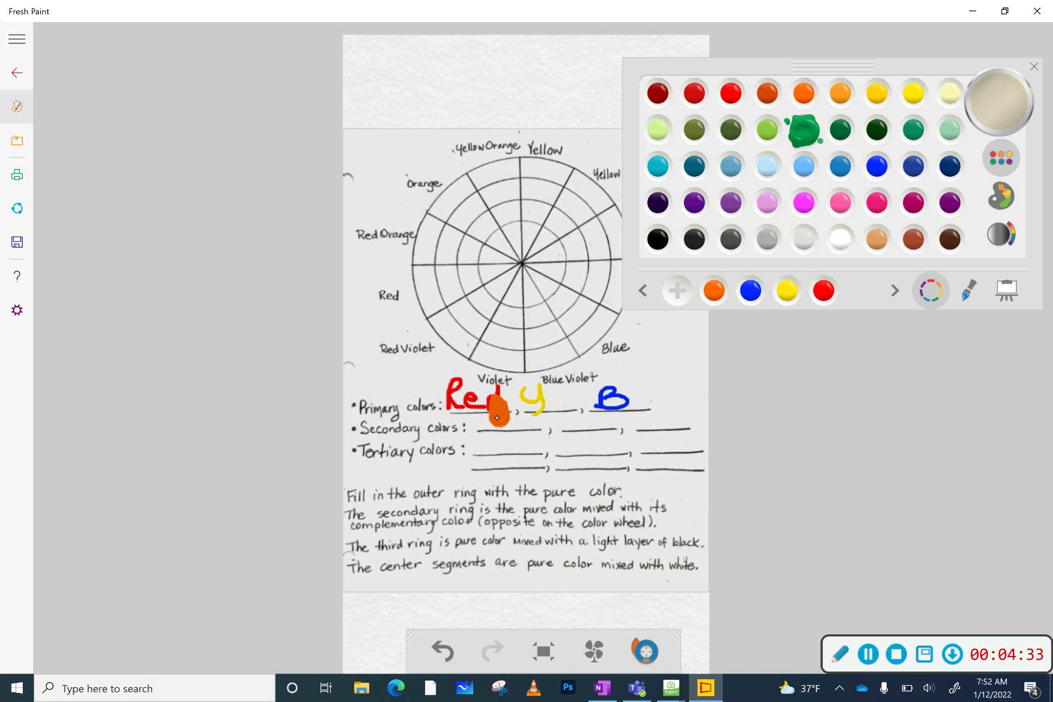
pyautogui.moveTo(552, 418); pyautogui.dragTo(581, 419)
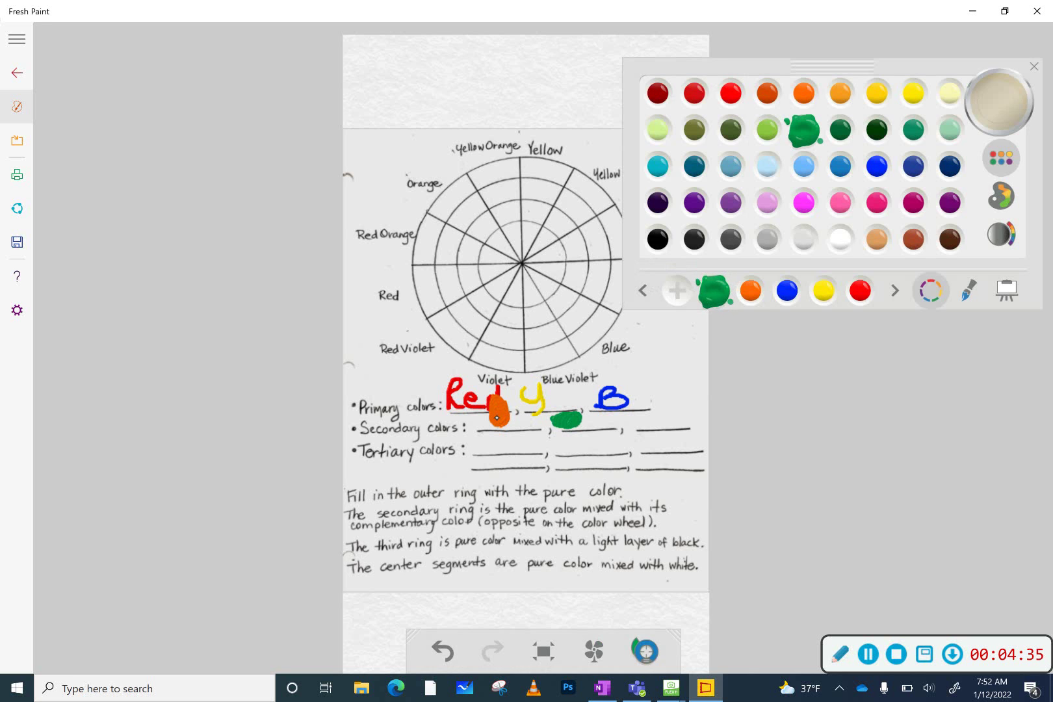
# - Pick dark purple from the full colour grid and dab it beside the blue B
pyautogui.click(968, 291)
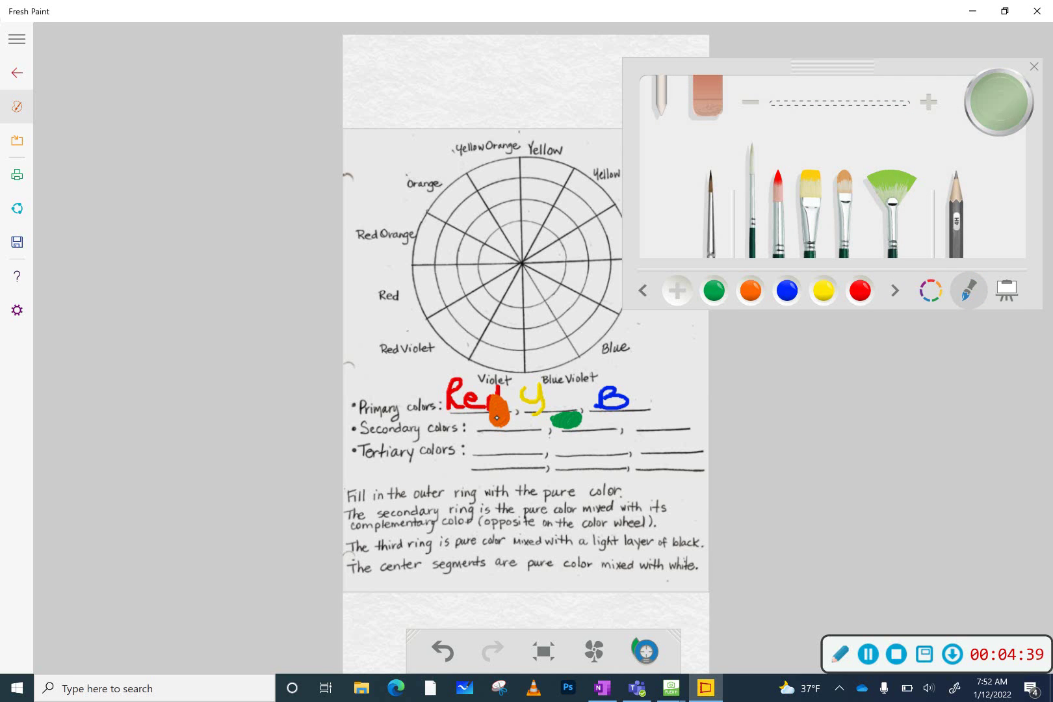
pyautogui.click(930, 290)
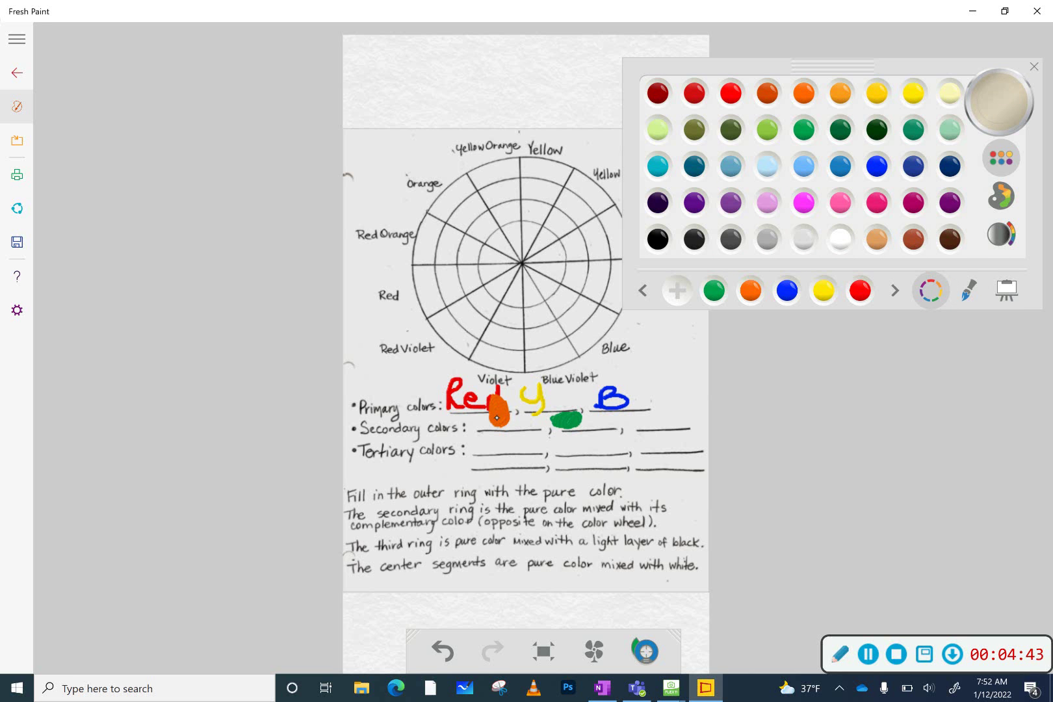
pyautogui.click(694, 202)
pyautogui.moveTo(660, 406)
pyautogui.mouseDown()
pyautogui.moveTo(647, 419)
pyautogui.moveTo(660, 413)
pyautogui.mouseUp()
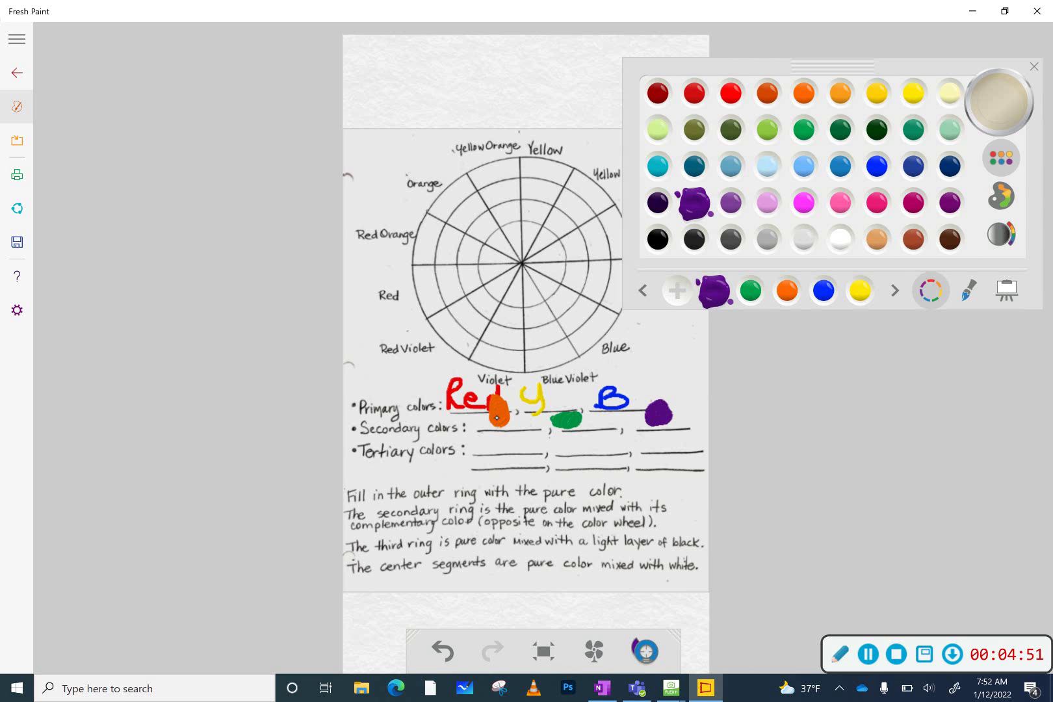
# - Paint a black stroke beside the tertiary colours label
pyautogui.click(658, 239)
pyautogui.click(967, 290)
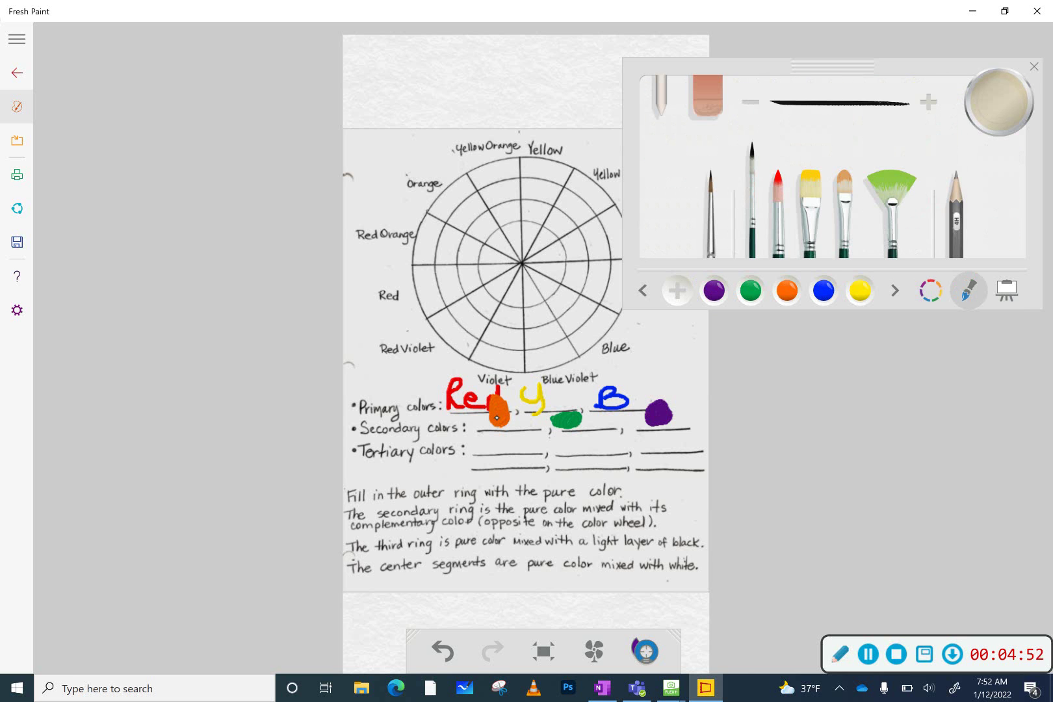
pyautogui.moveTo(376, 455)
pyautogui.mouseDown()
pyautogui.moveTo(364, 462)
pyautogui.moveTo(373, 478)
pyautogui.moveTo(351, 493)
pyautogui.mouseUp()
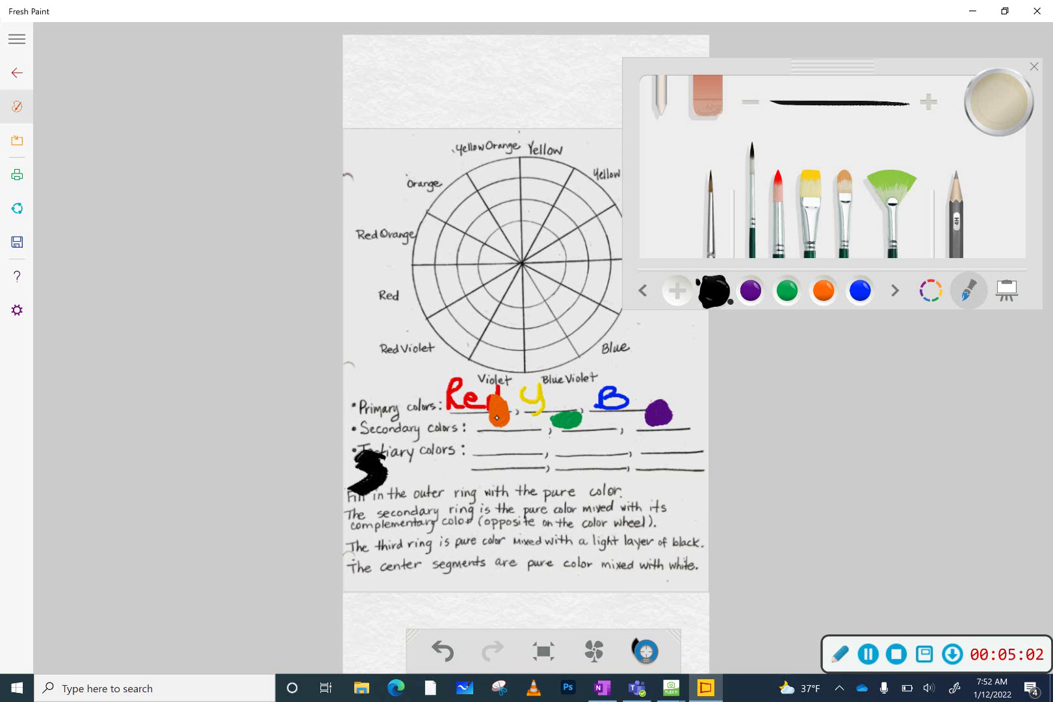
# - Dab red-orange, teal green and magenta on the three tertiary-colour blanks, then switch to OneNote
pyautogui.click(930, 290)
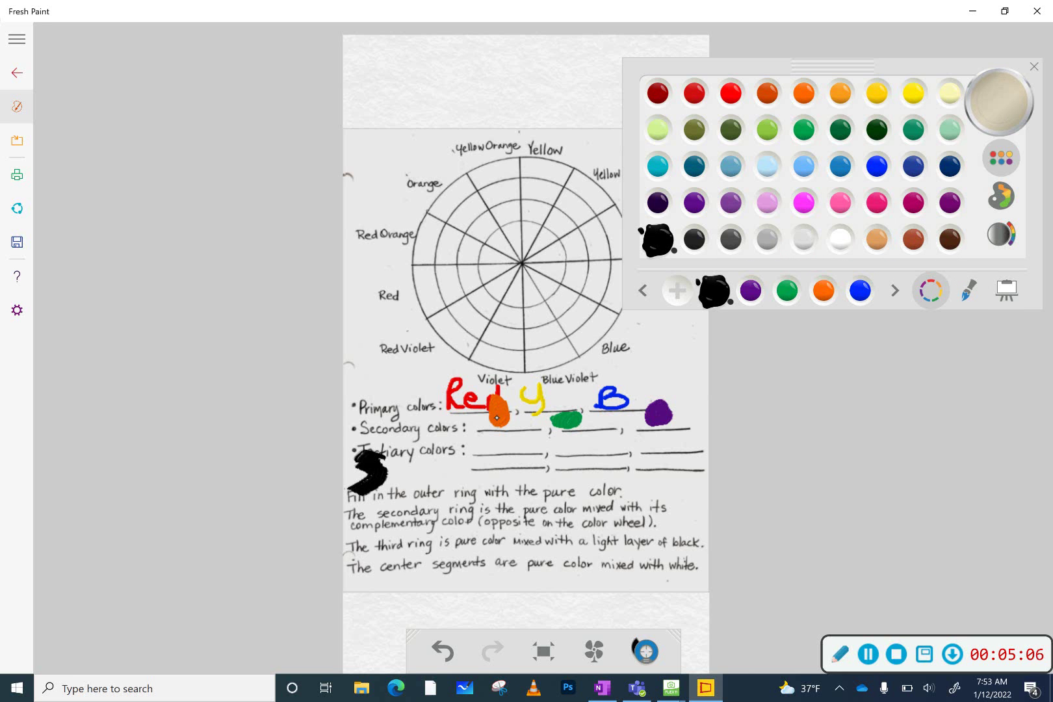
pyautogui.click(767, 93)
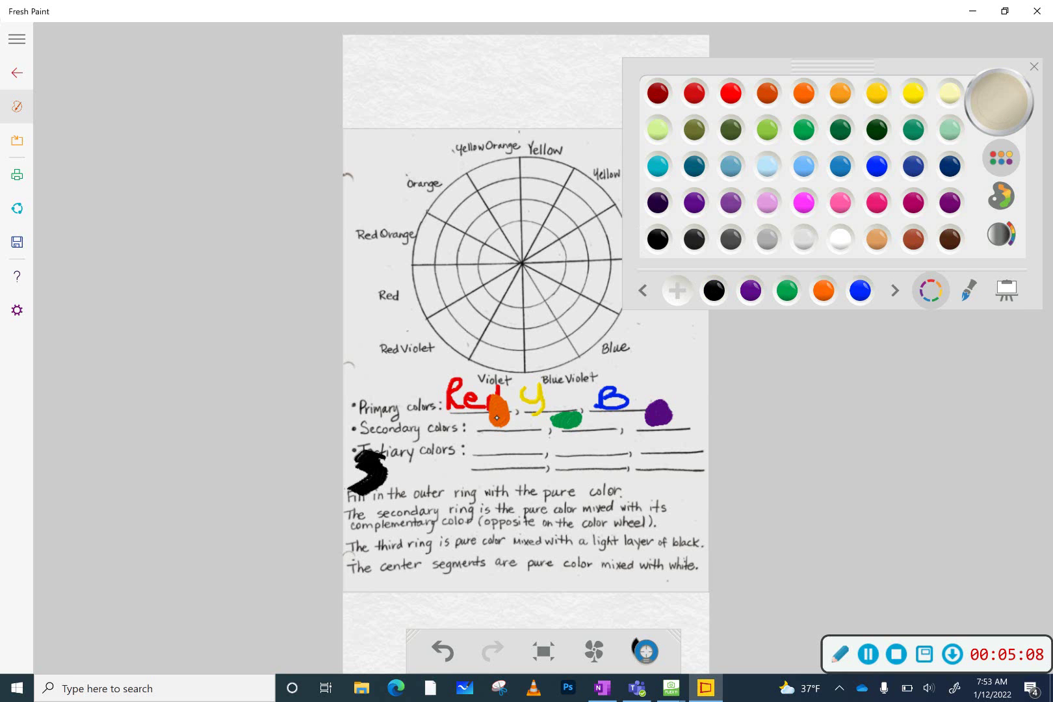
pyautogui.moveTo(484, 436)
pyautogui.mouseDown()
pyautogui.moveTo(481, 449)
pyautogui.moveTo(495, 445)
pyautogui.mouseUp()
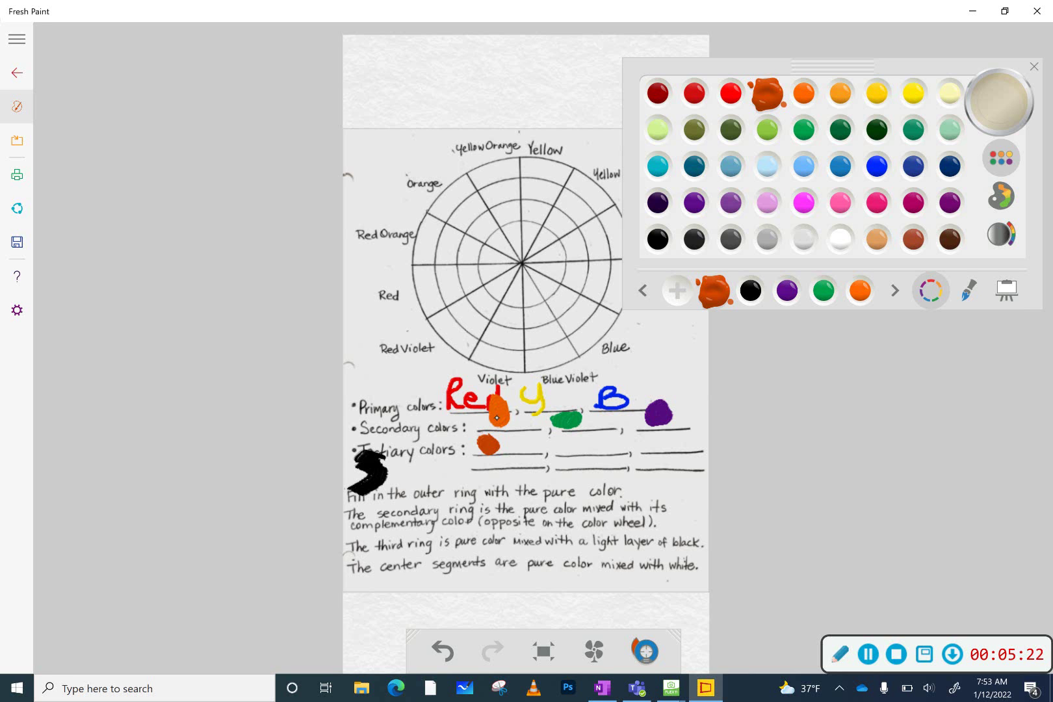
pyautogui.click(913, 130)
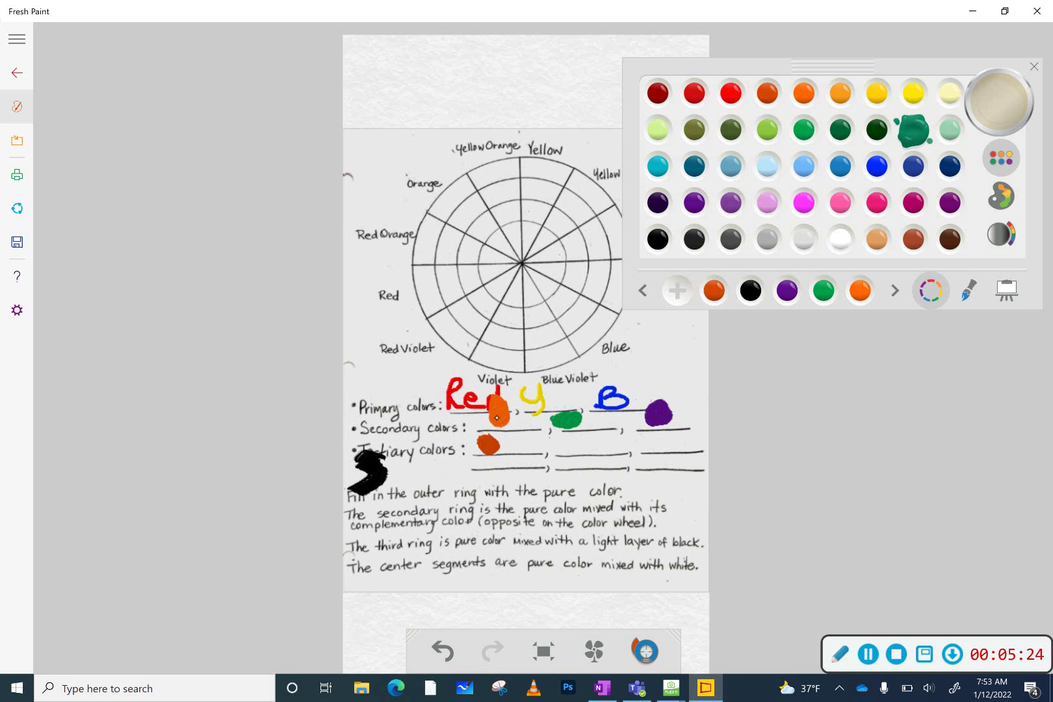
pyautogui.moveTo(583, 438)
pyautogui.mouseDown()
pyautogui.moveTo(585, 452)
pyautogui.moveTo(576, 440)
pyautogui.mouseUp()
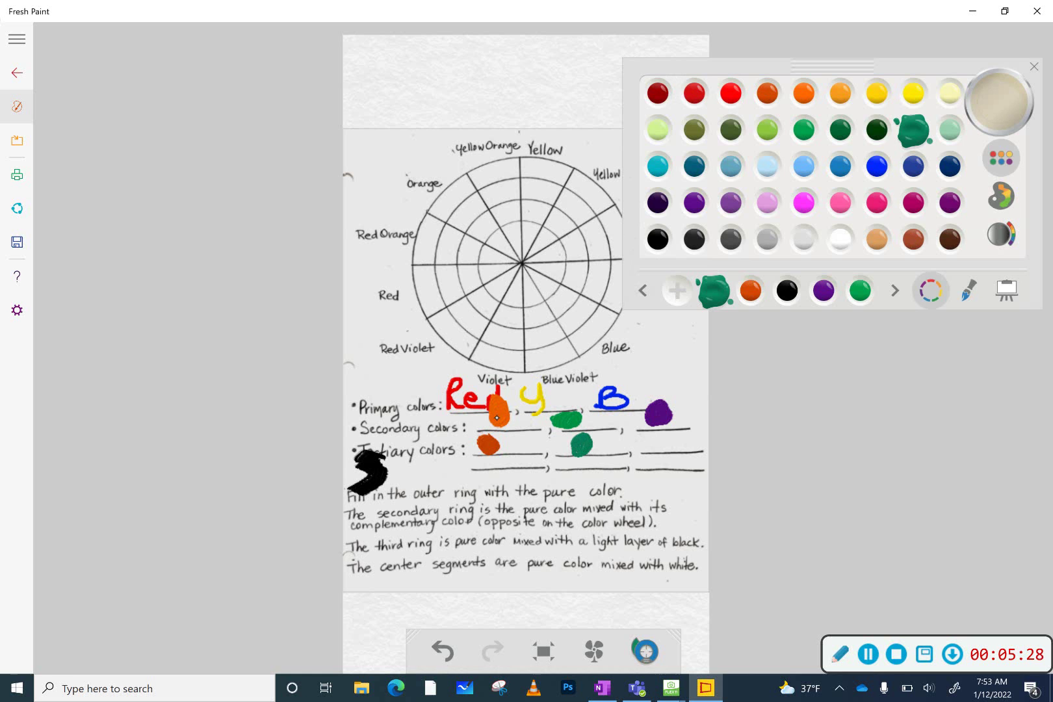
pyautogui.click(913, 202)
pyautogui.moveTo(657, 436); pyautogui.dragTo(659, 442)
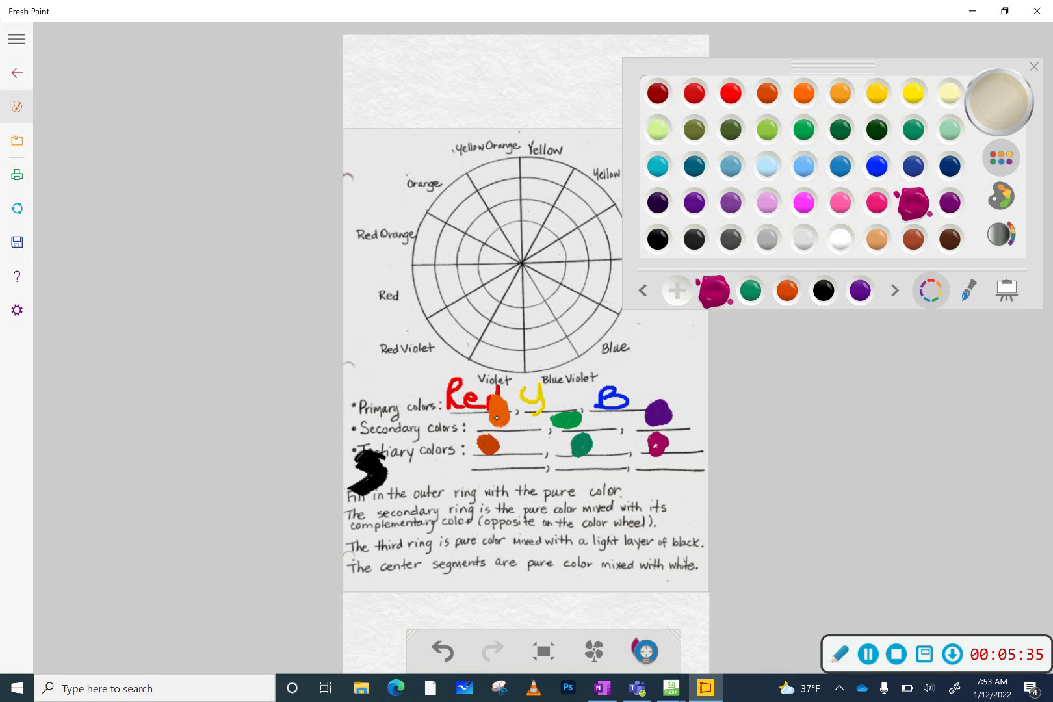
pyautogui.moveTo(832, 65); pyautogui.dragTo(969, 181)
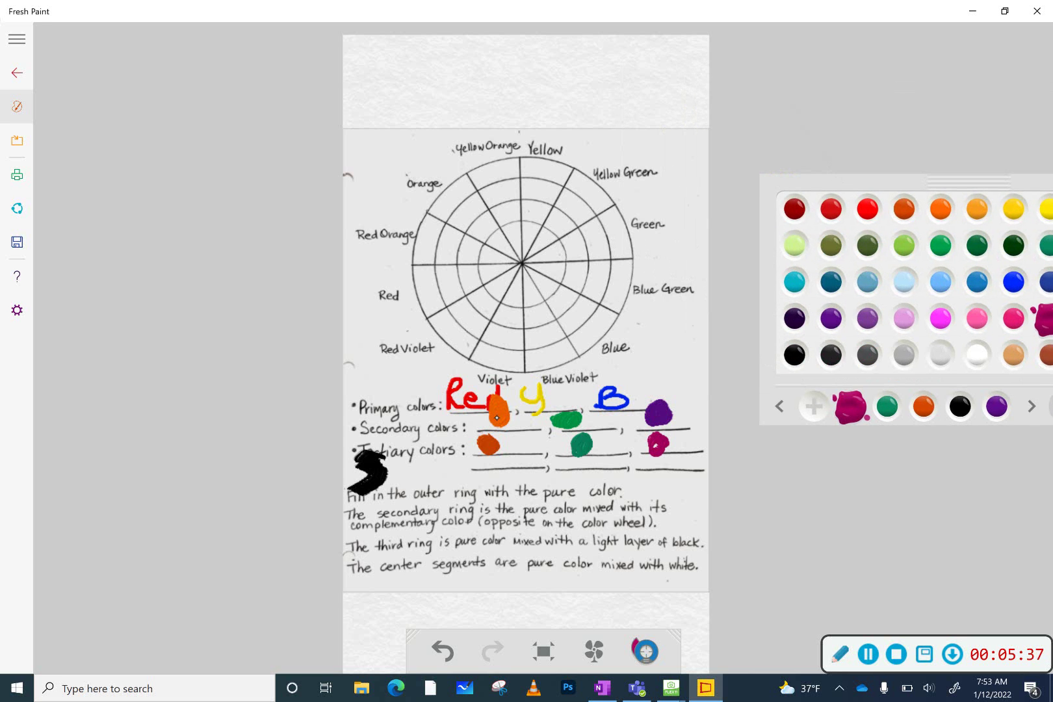
pyautogui.click(603, 689)
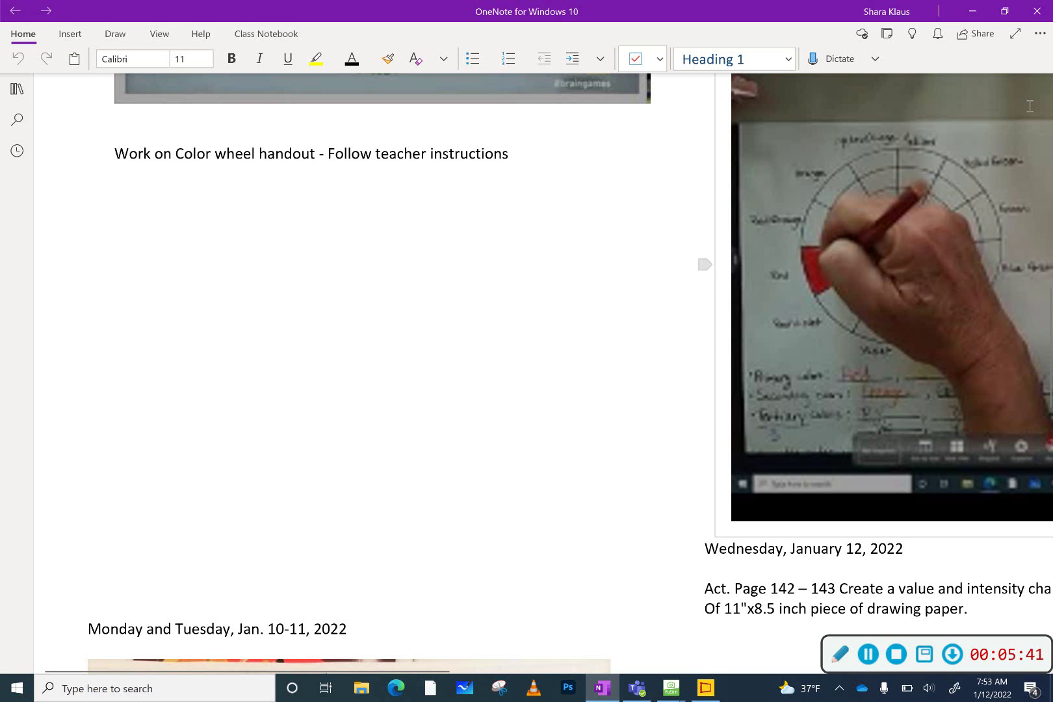
# - Scroll the OneNote notes down to the sample colour wheel and back, then return to Fresh Paint
pyautogui.scroll(-8, 1029, 105)
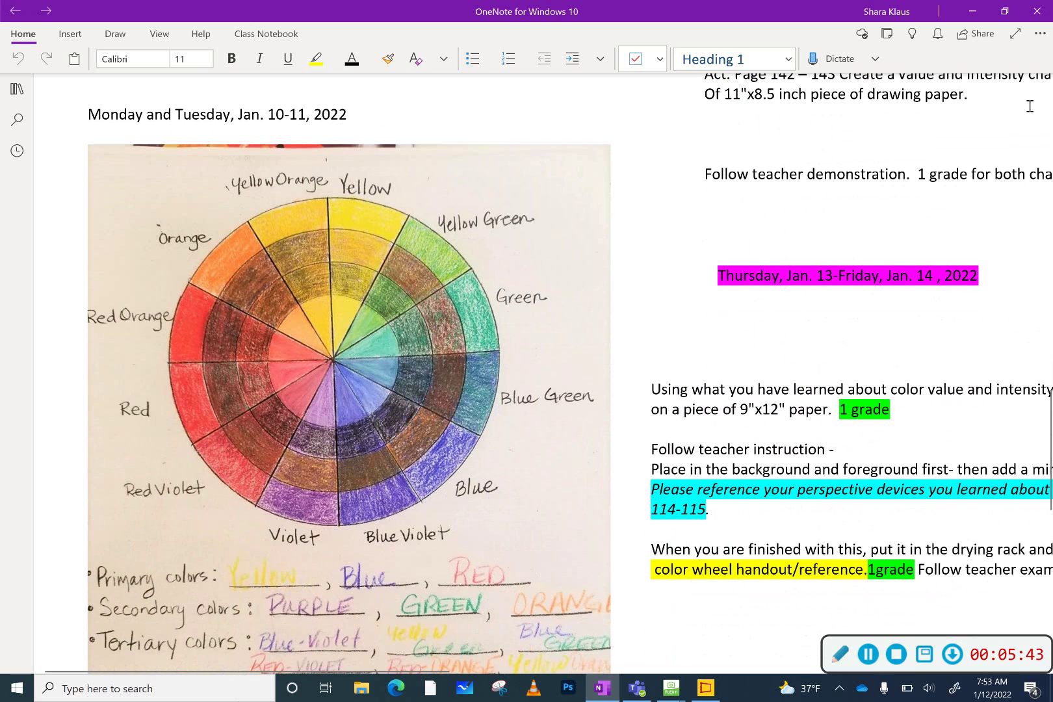
pyautogui.scroll(7, 1030, 105)
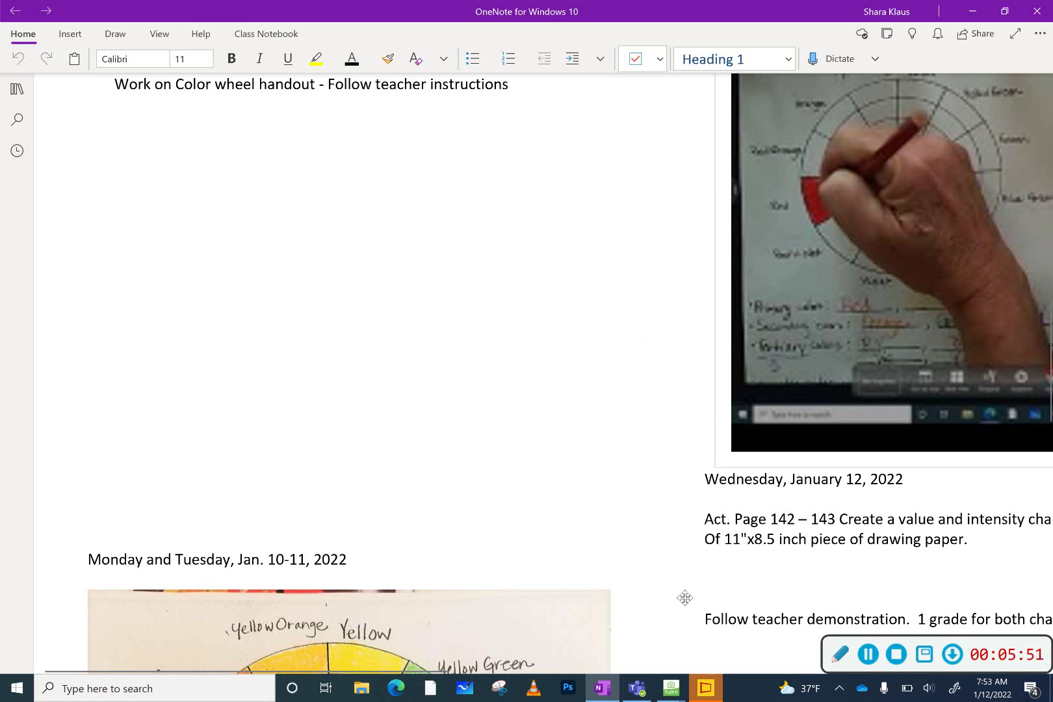
pyautogui.click(707, 688)
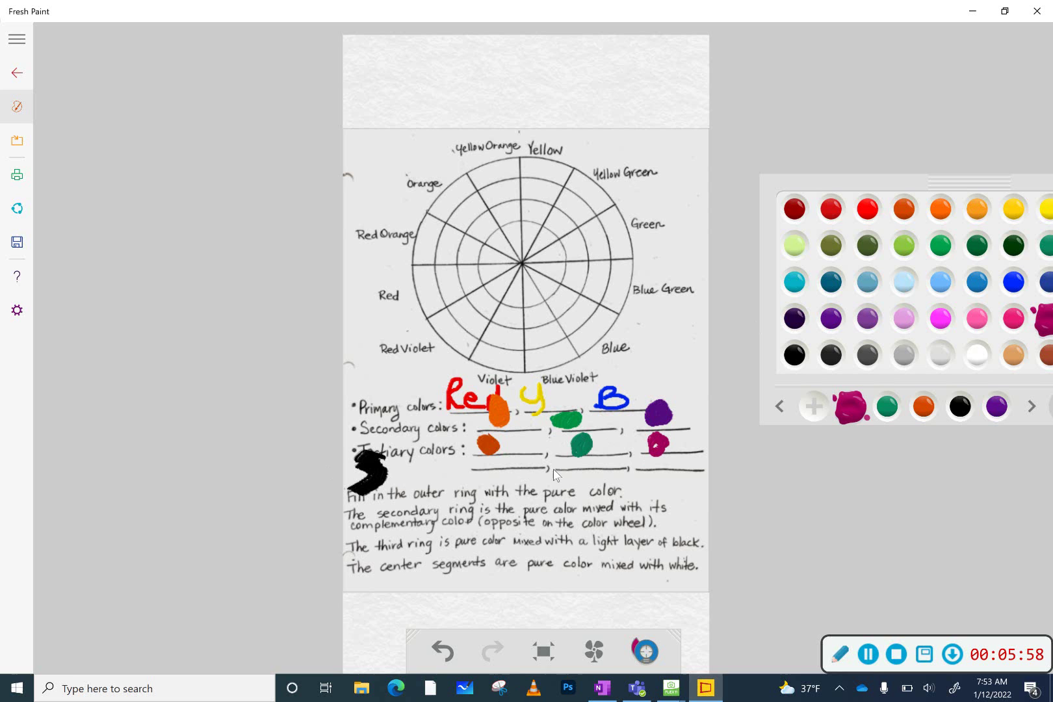
# - Dry the wet paint on the handout canvas with the fan button
pyautogui.click(594, 648)
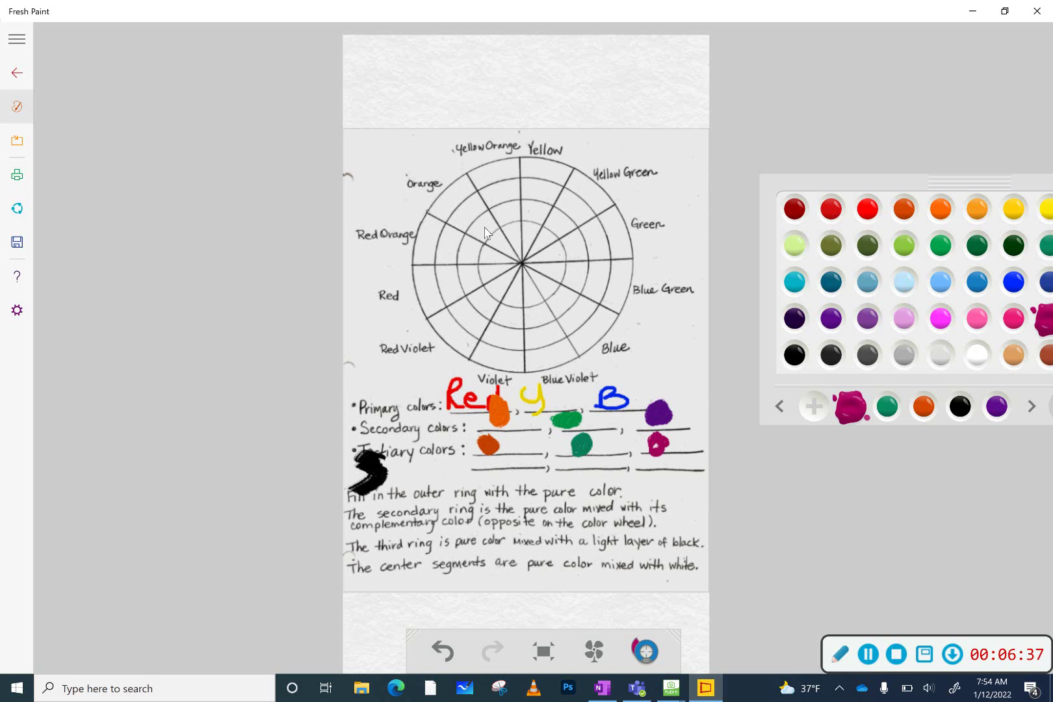
pyautogui.moveTo(503, 317); pyautogui.dragTo(523, 350)
# - Load a clean, thinner round brush with bright red and paint the wedge beside the Red label
pyautogui.click(866, 209)
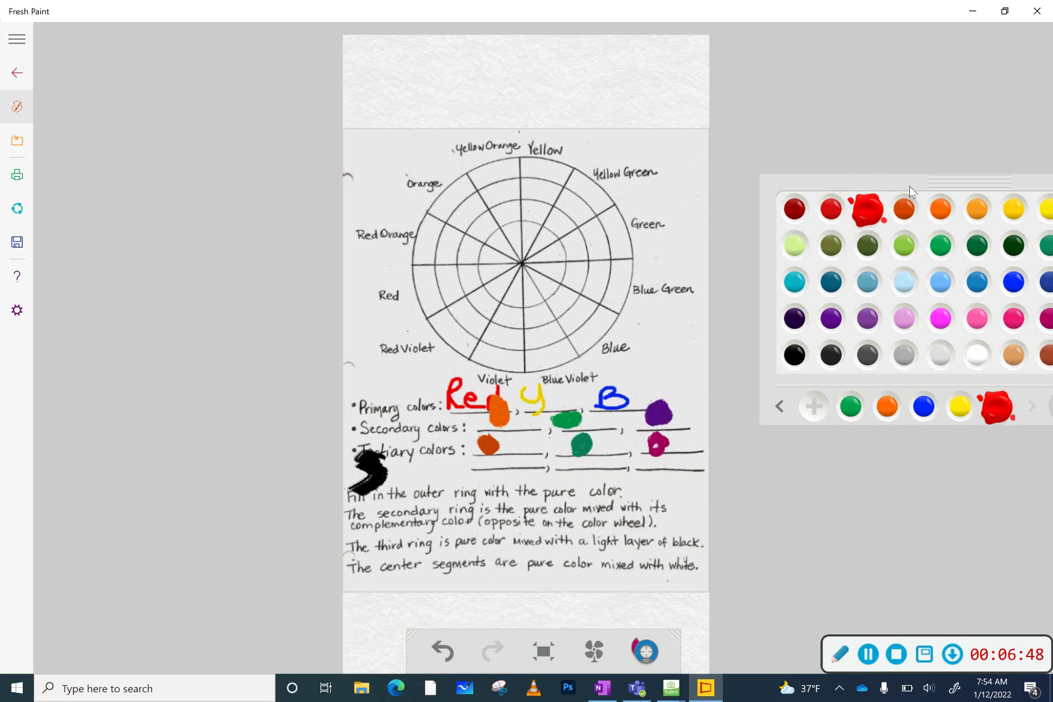
pyautogui.moveTo(908, 184); pyautogui.dragTo(828, 135)
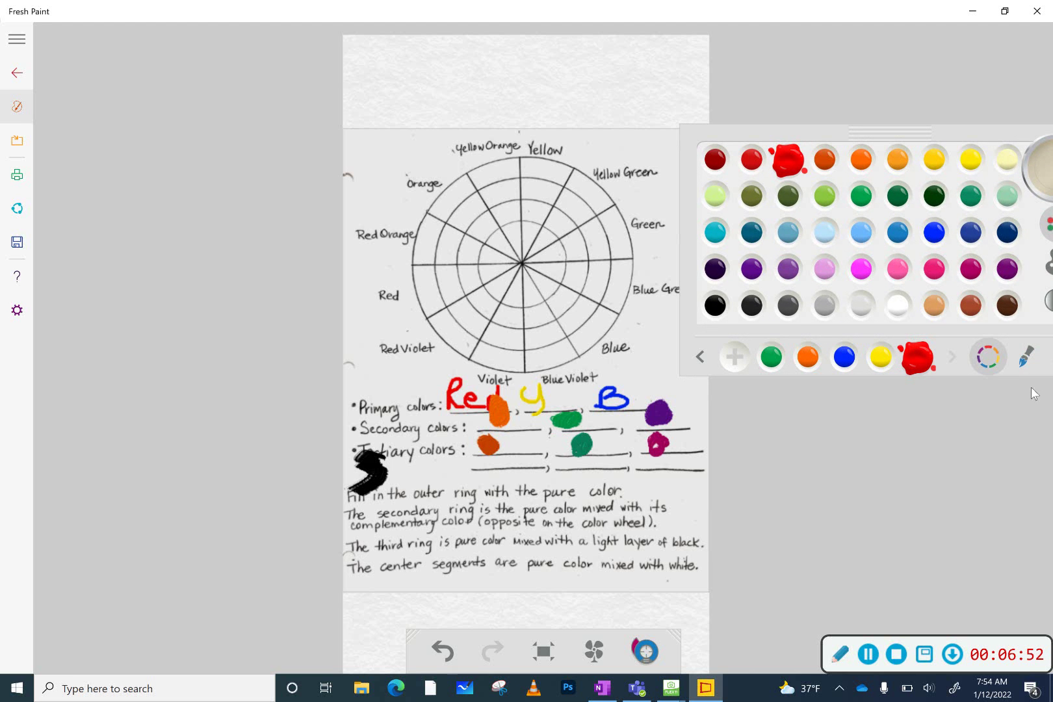
pyautogui.click(1026, 357)
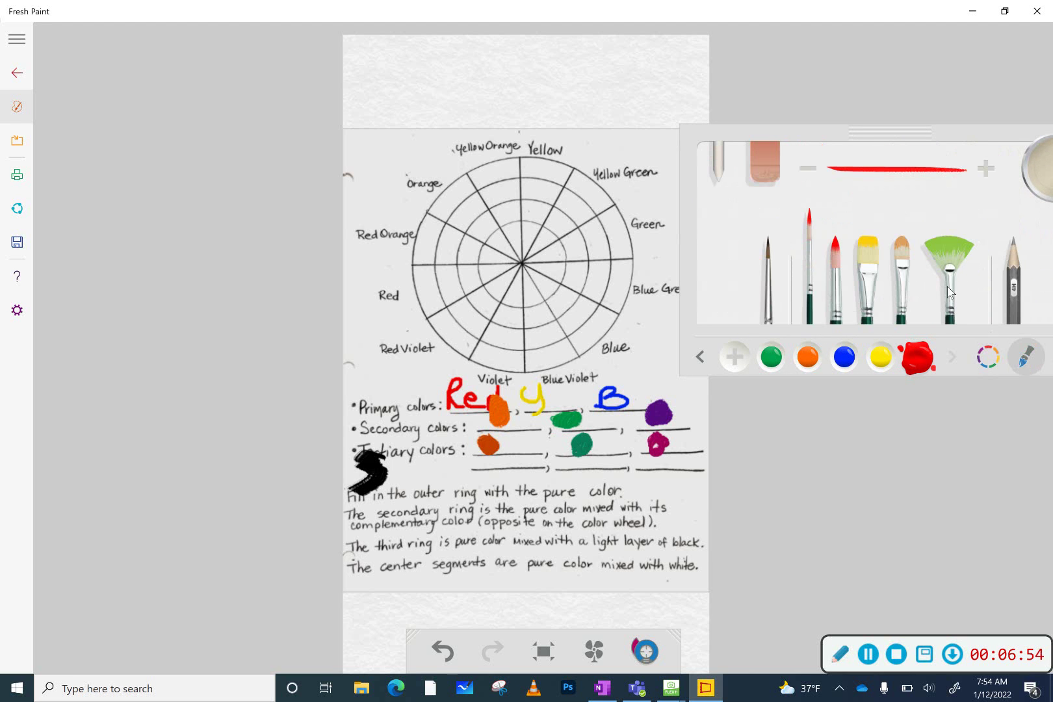
pyautogui.click(835, 251)
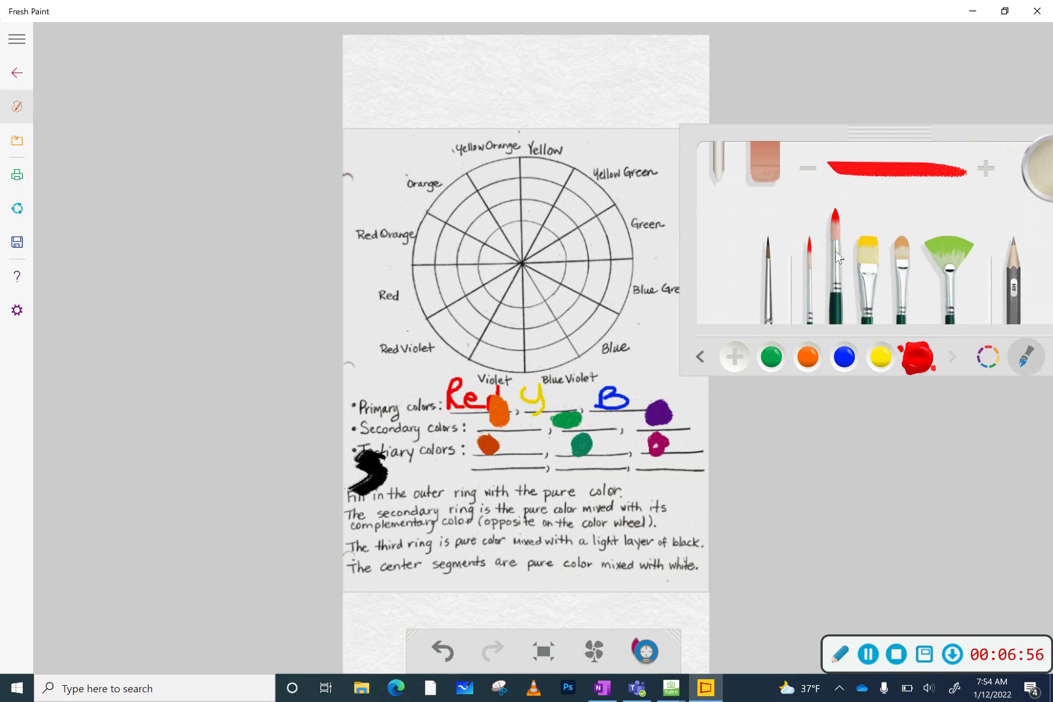
pyautogui.click(1040, 166)
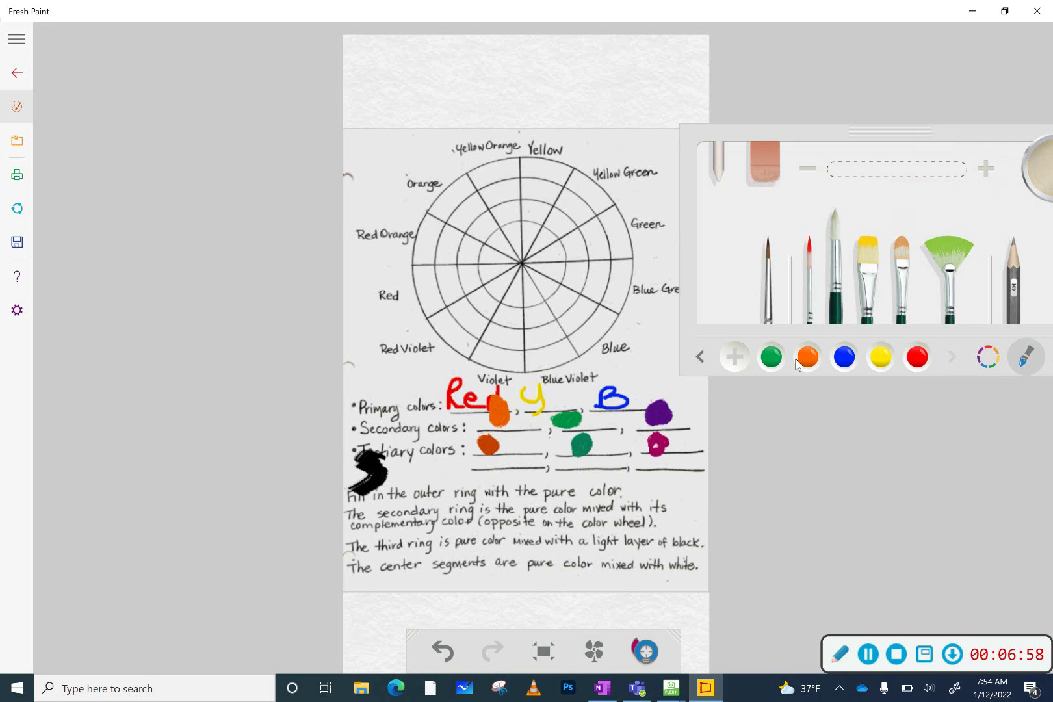
pyautogui.click(917, 357)
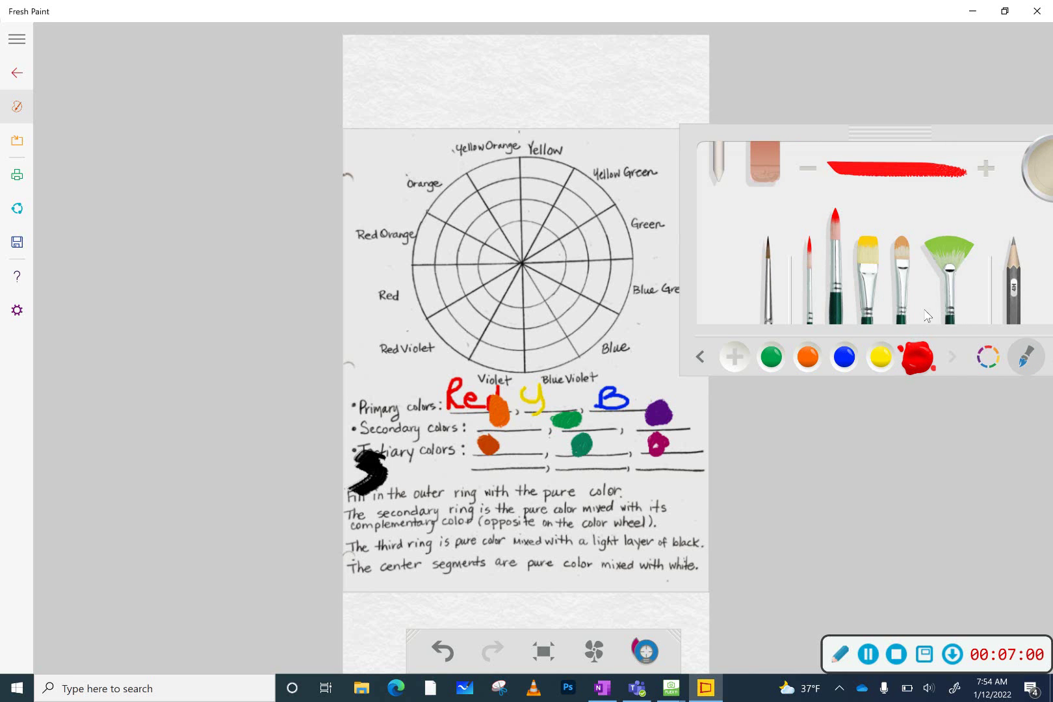
pyautogui.click(984, 169)
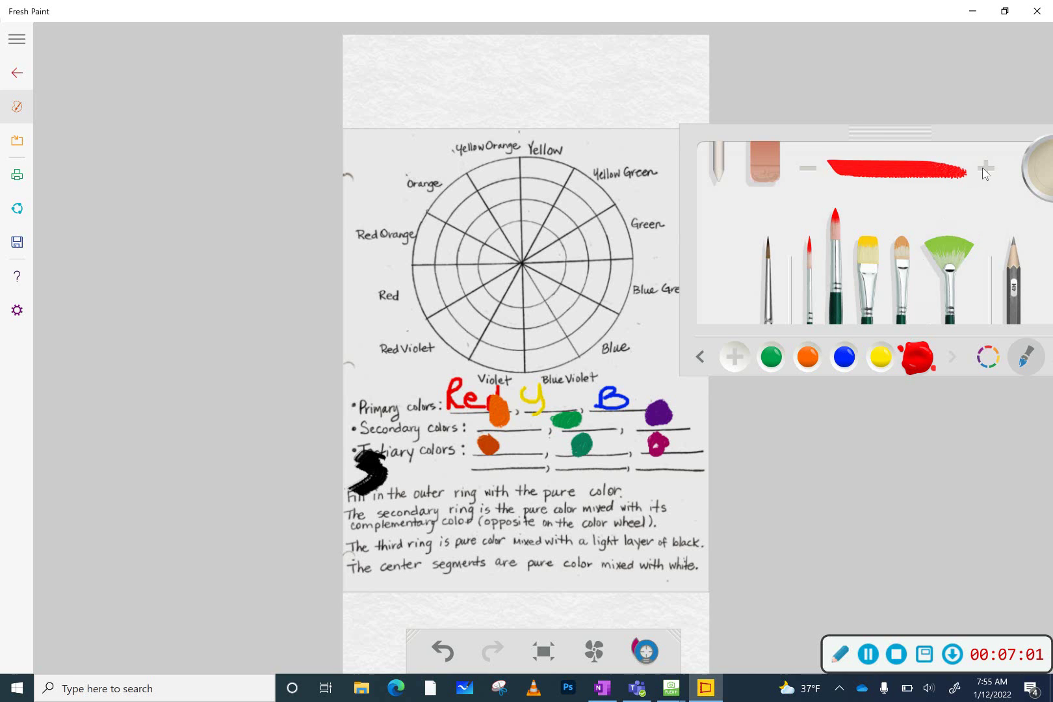
pyautogui.click(807, 167)
pyautogui.click(807, 168)
pyautogui.click(807, 170)
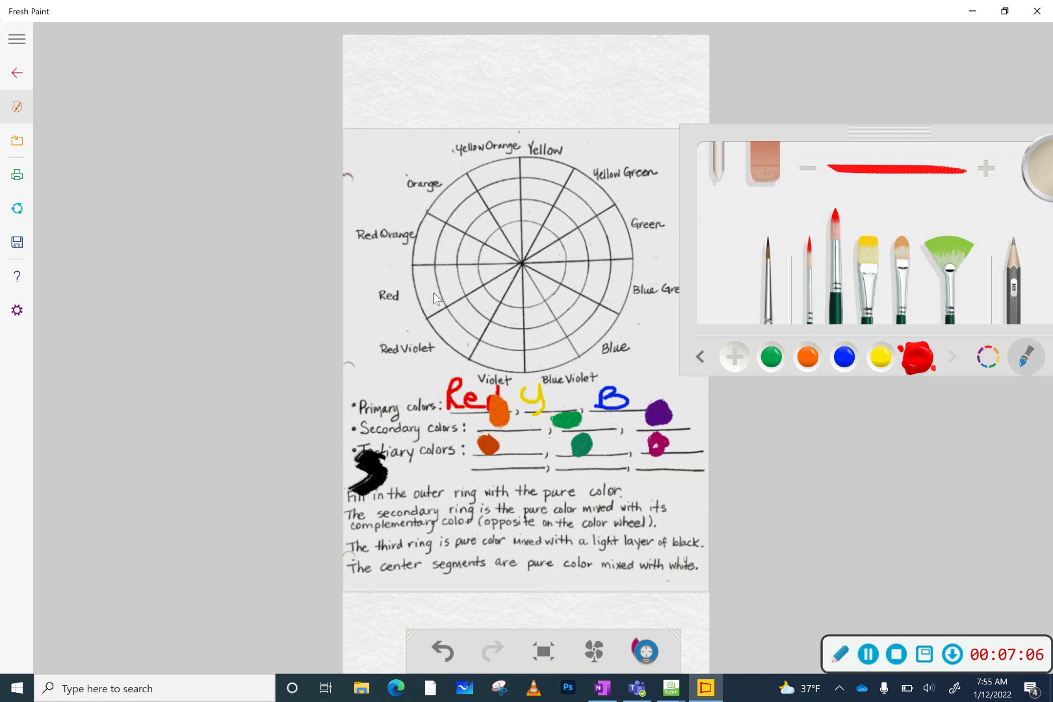
pyautogui.moveTo(423, 287)
pyautogui.mouseDown()
pyautogui.moveTo(512, 270)
pyautogui.moveTo(417, 271)
pyautogui.moveTo(426, 314)
pyautogui.moveTo(474, 285)
pyautogui.moveTo(443, 285)
pyautogui.moveTo(481, 276)
pyautogui.moveTo(429, 274)
pyautogui.moveTo(422, 283)
pyautogui.moveTo(440, 286)
pyautogui.moveTo(430, 289)
pyautogui.moveTo(453, 278)
pyautogui.moveTo(430, 297)
pyautogui.moveTo(492, 276)
pyautogui.mouseUp()
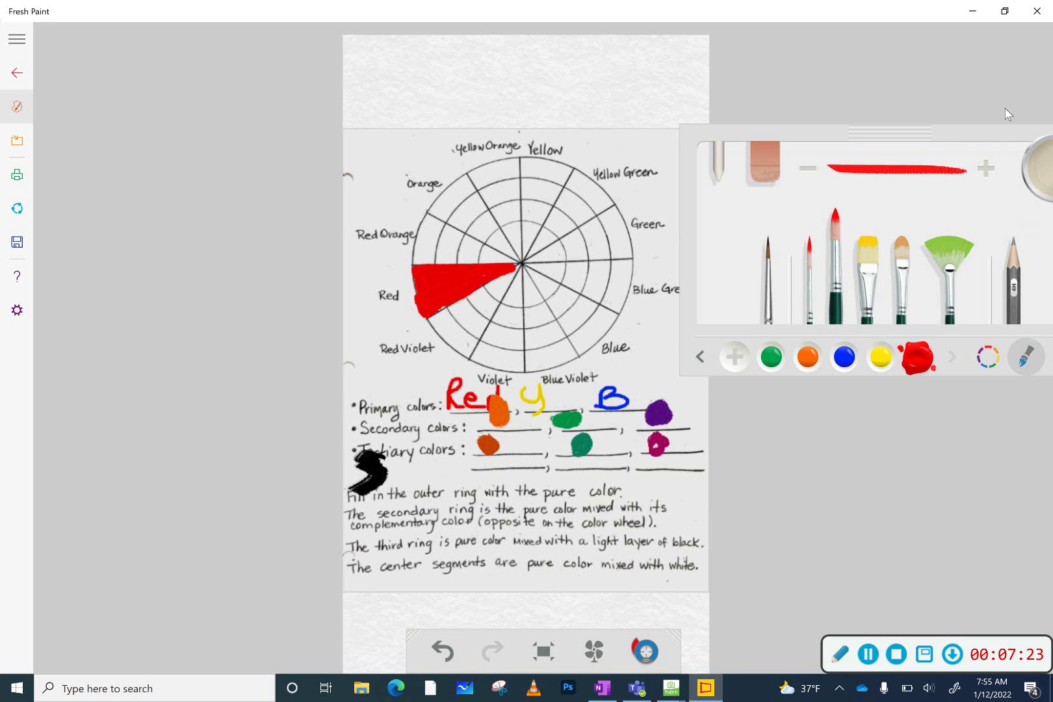
# - Clean the brush, load green, and dab two green dots onto the red wedge
pyautogui.click(1040, 167)
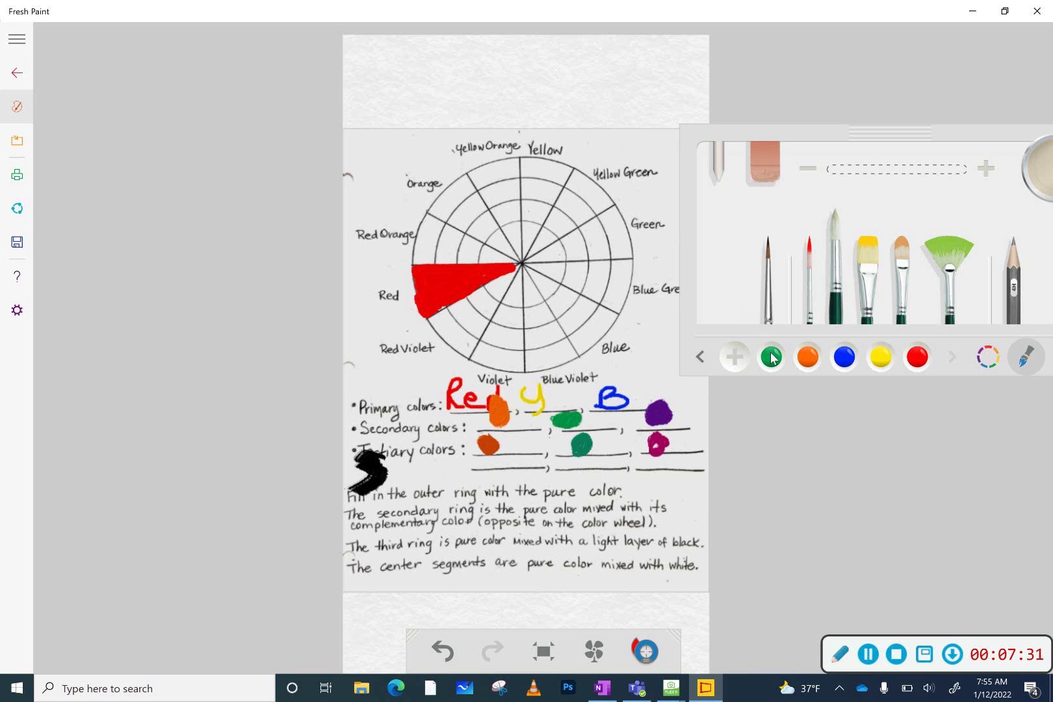
pyautogui.click(989, 358)
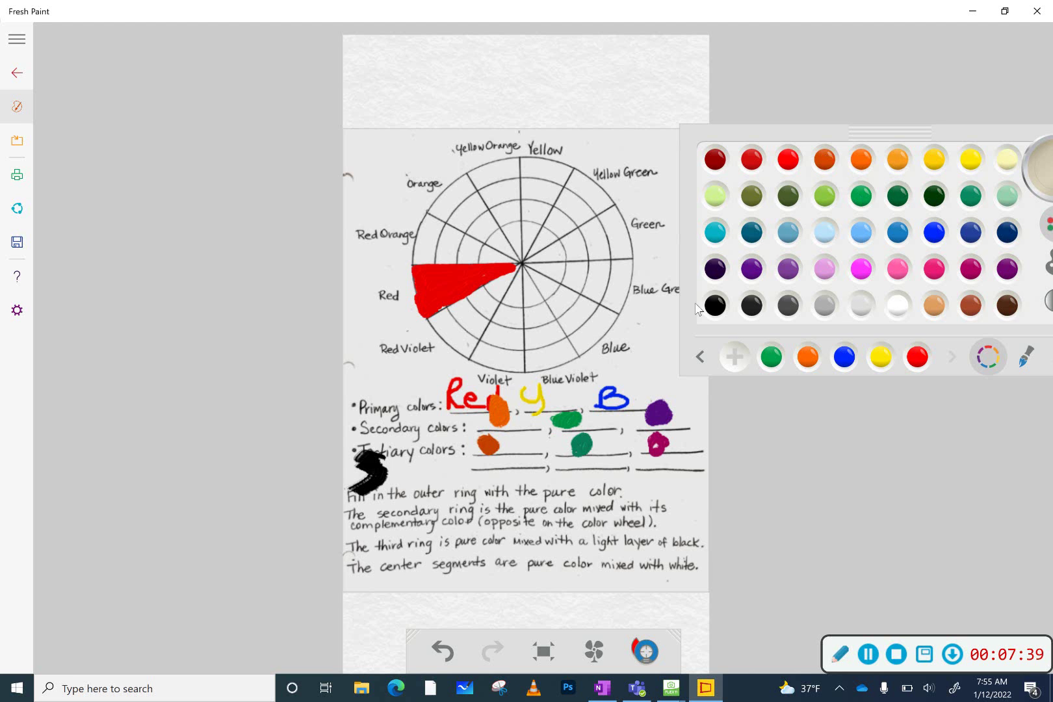
pyautogui.click(444, 280)
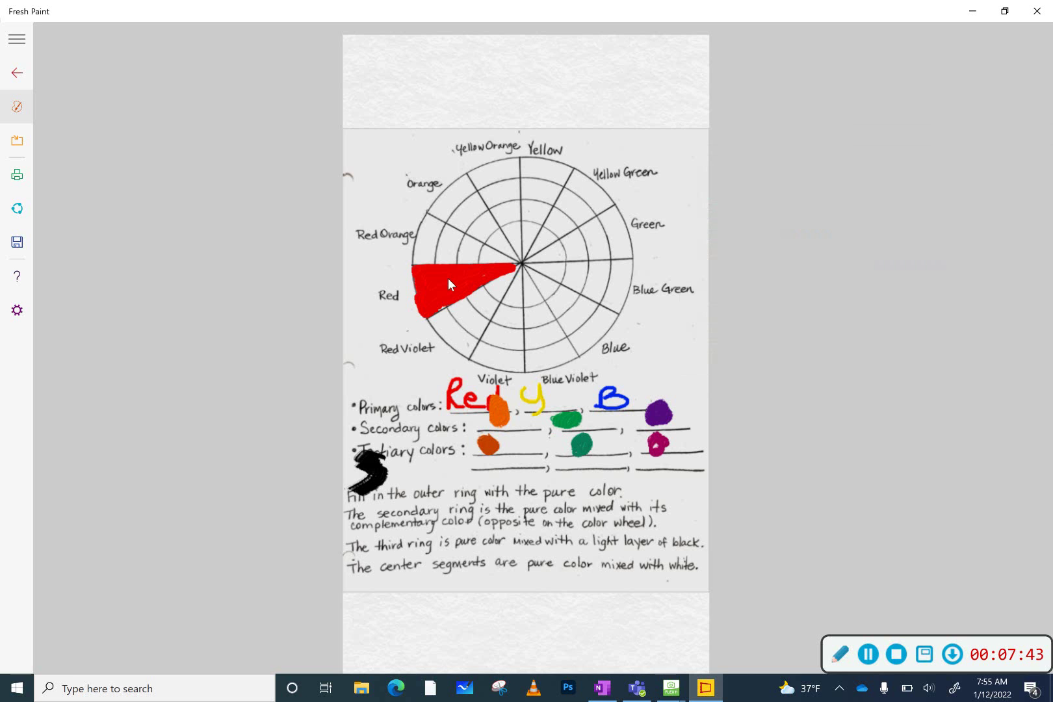
pyautogui.moveTo(870, 293)
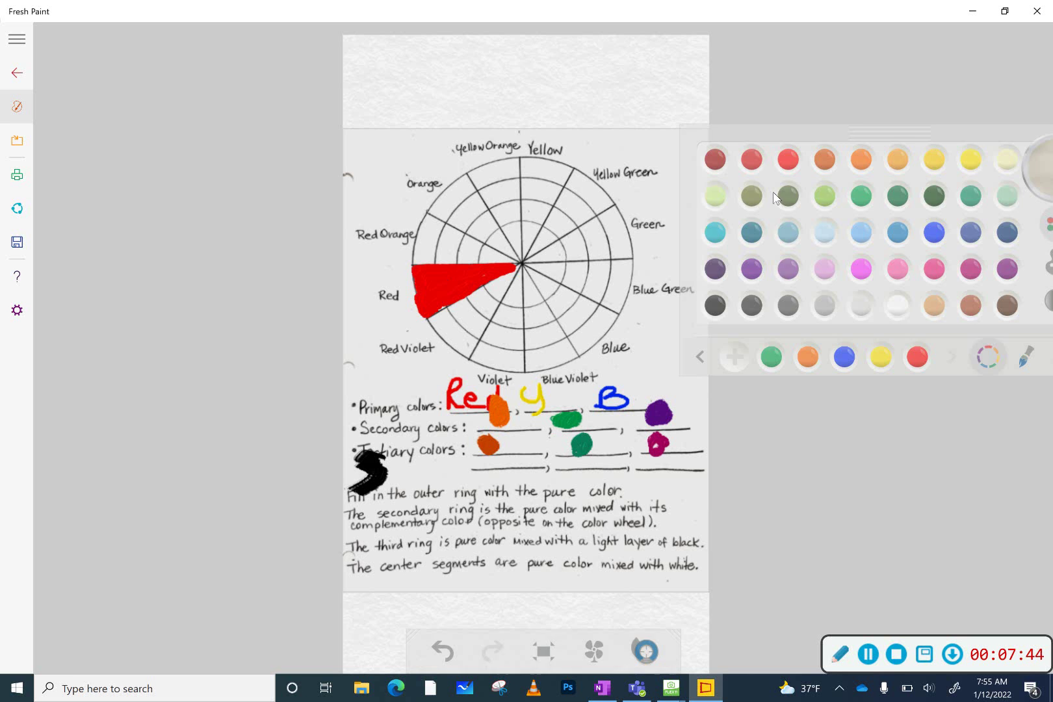
pyautogui.click(1024, 358)
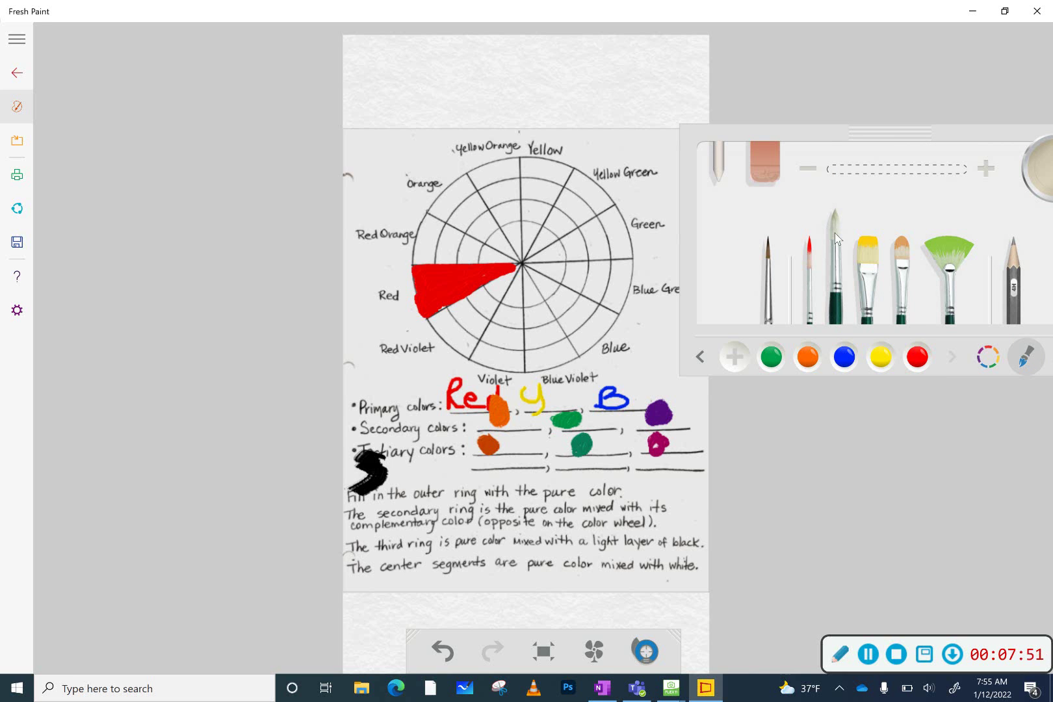
pyautogui.click(772, 357)
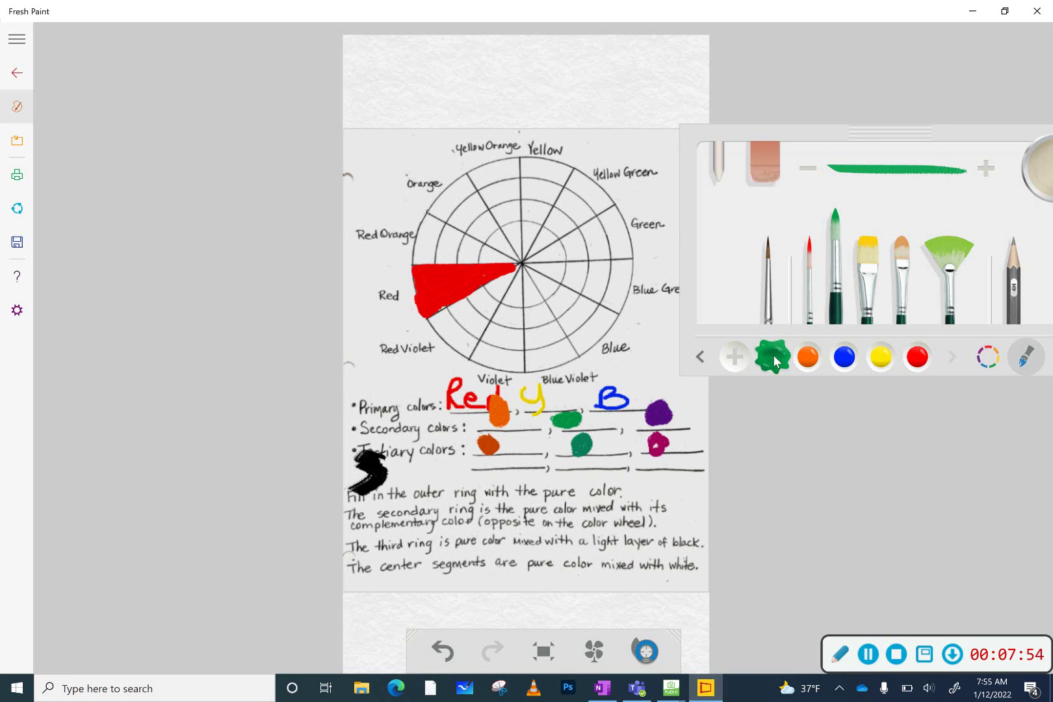
pyautogui.click(449, 284)
pyautogui.click(450, 293)
# - Smudge the green dots into the red with a clean, broader blending brush
pyautogui.click(901, 263)
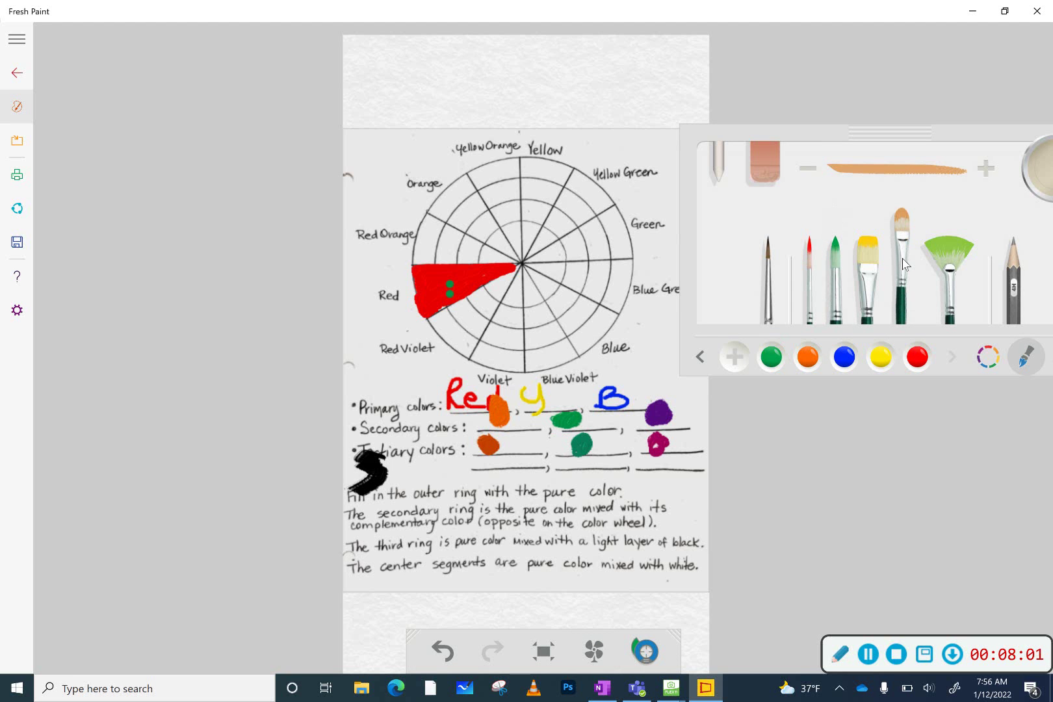
pyautogui.click(1041, 177)
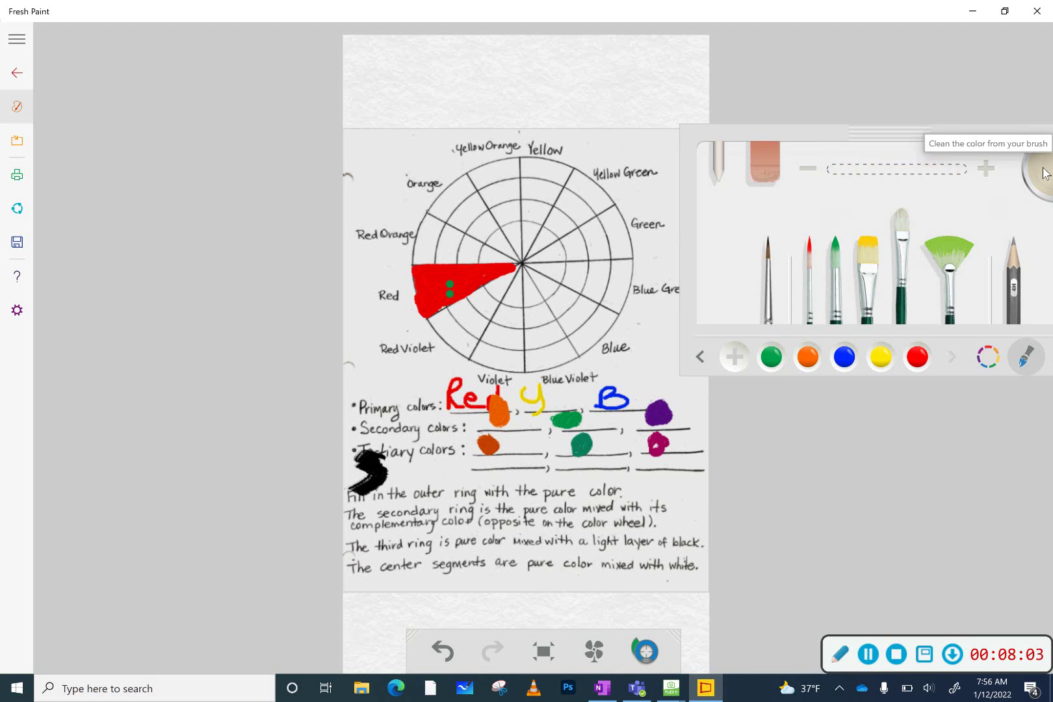
pyautogui.click(447, 281)
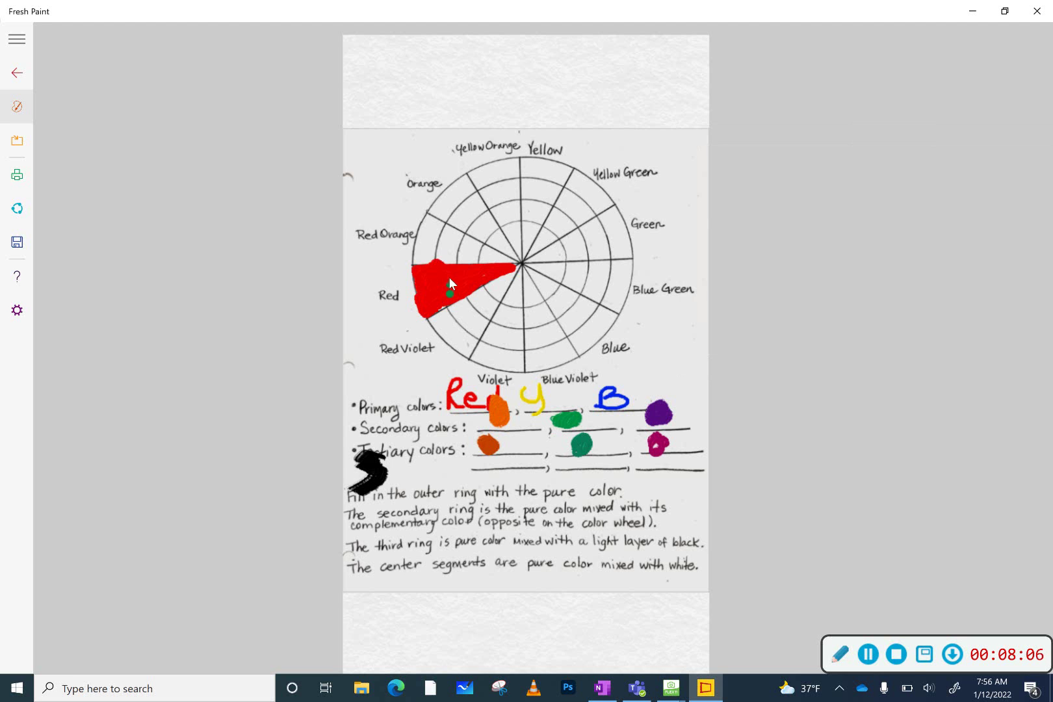
pyautogui.click(450, 284)
pyautogui.click(450, 285)
pyautogui.moveTo(468, 301); pyautogui.dragTo(459, 313)
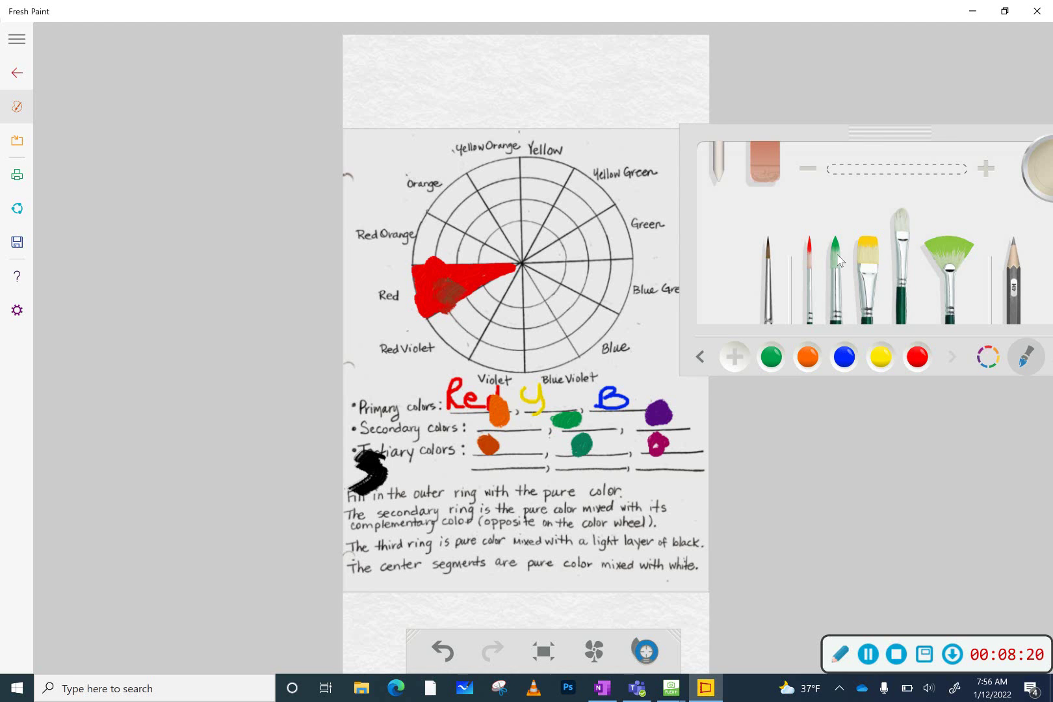
# - Dab more green onto the upper part of the red wedge
pyautogui.click(837, 260)
pyautogui.click(771, 354)
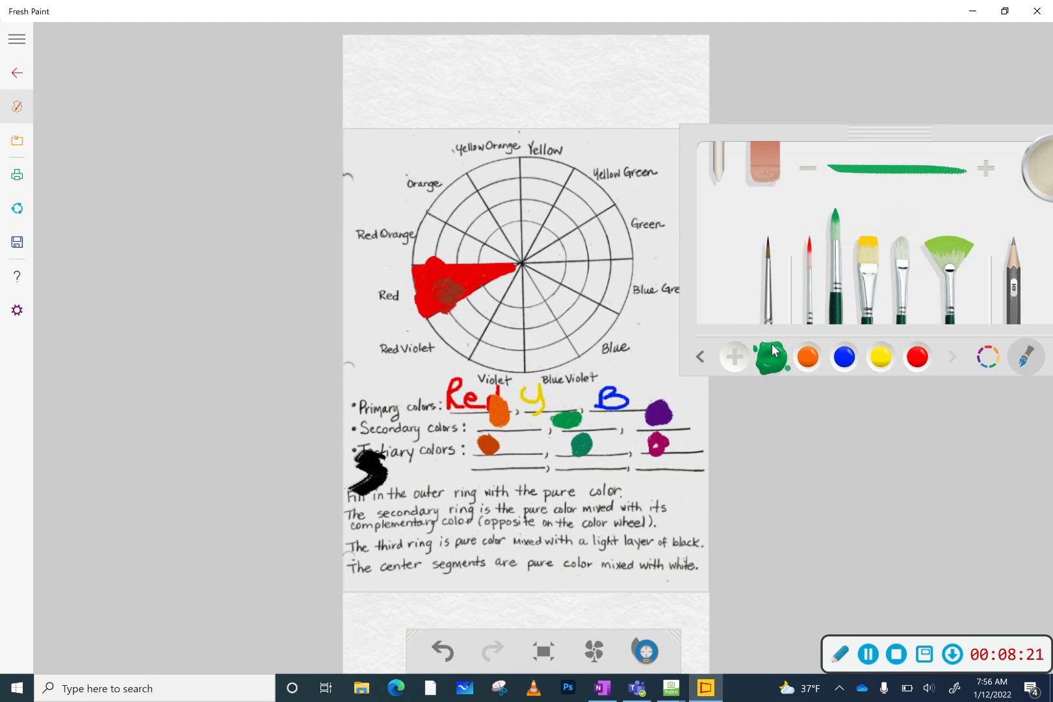
pyautogui.moveTo(446, 271); pyautogui.dragTo(444, 271)
pyautogui.click(436, 272)
# - Blend the new green into the red with a flat brush, filling the wedge's upper-left corner
pyautogui.click(901, 260)
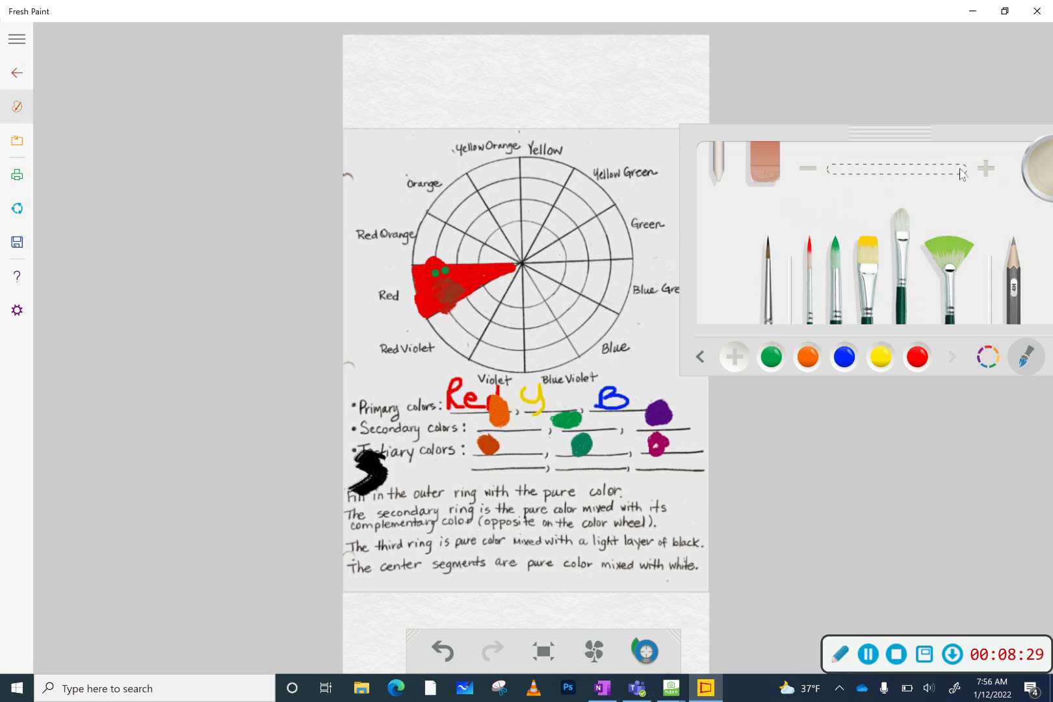
pyautogui.click(444, 270)
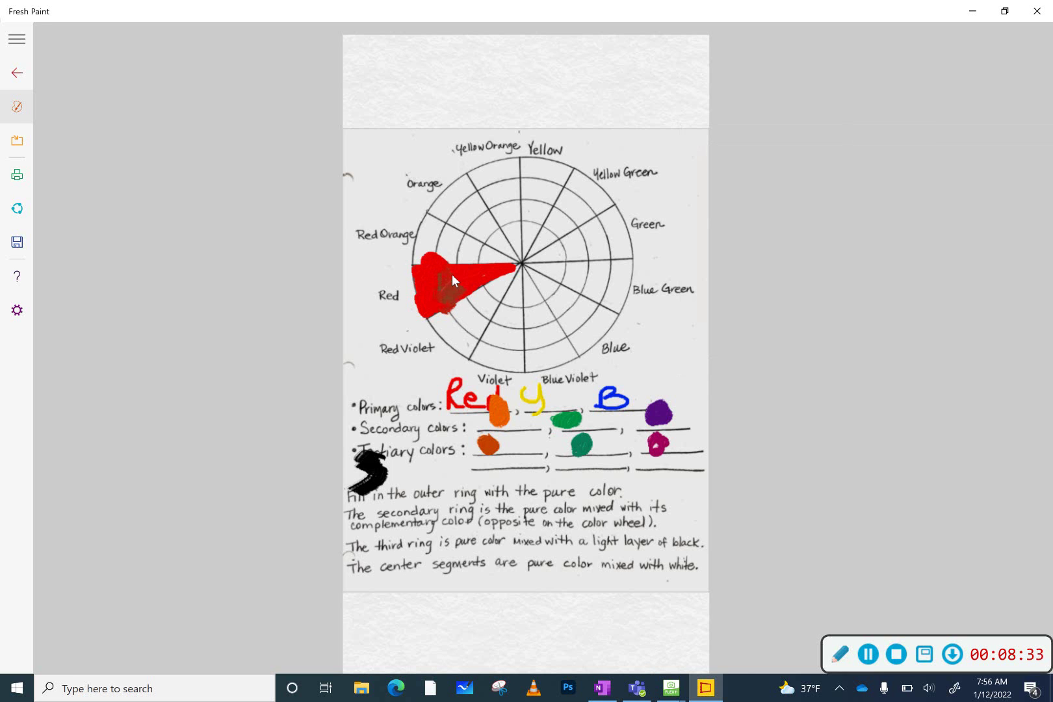
pyautogui.moveTo(440, 276); pyautogui.dragTo(447, 286)
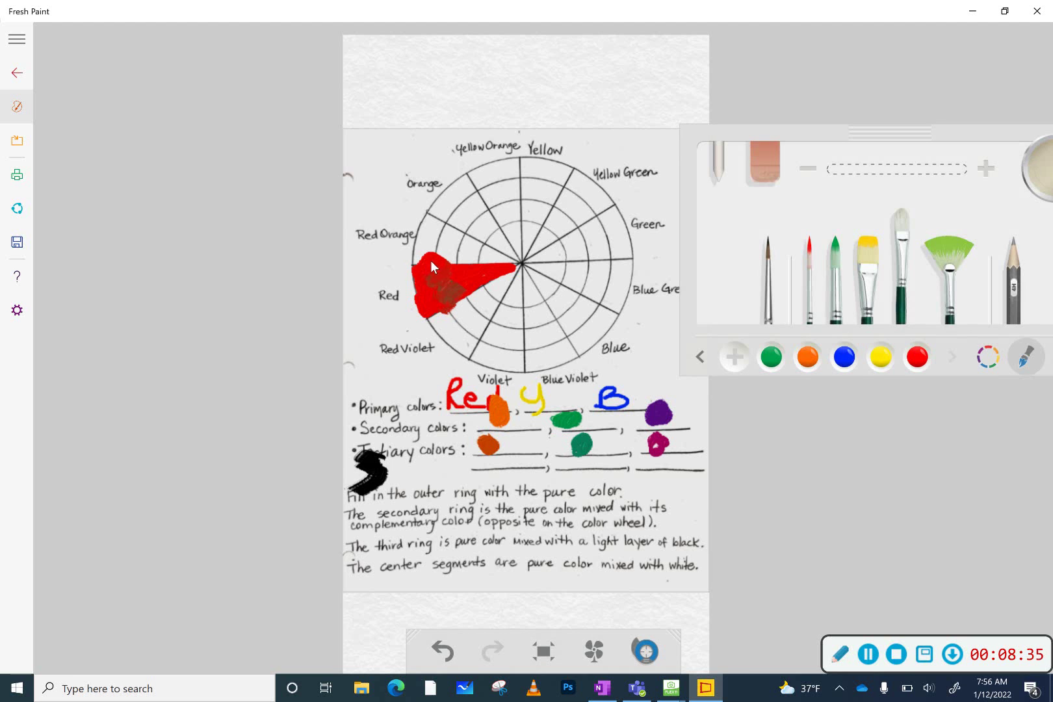
pyautogui.click(718, 171)
pyautogui.moveTo(427, 261); pyautogui.dragTo(429, 267)
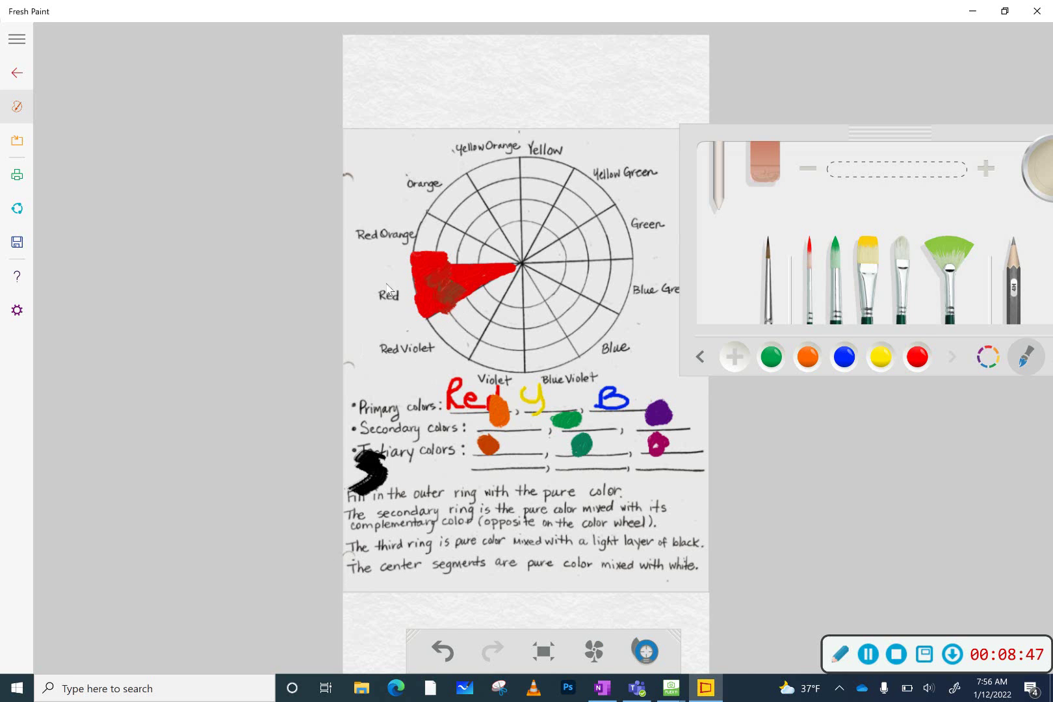
pyautogui.click(770, 297)
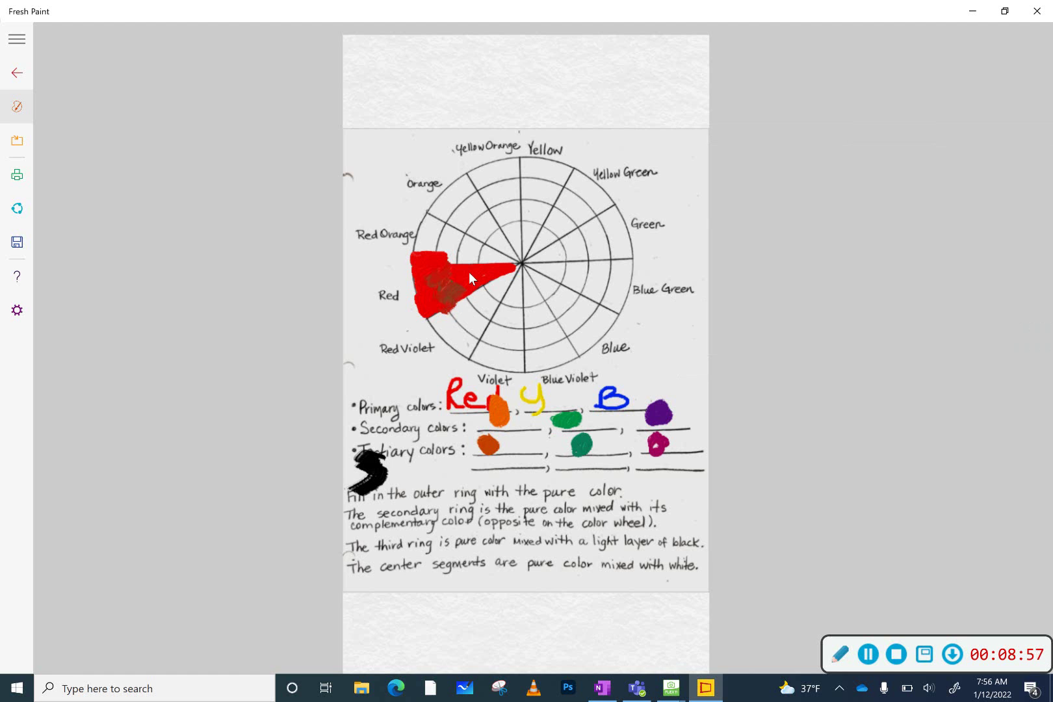
pyautogui.moveTo(892, 208)
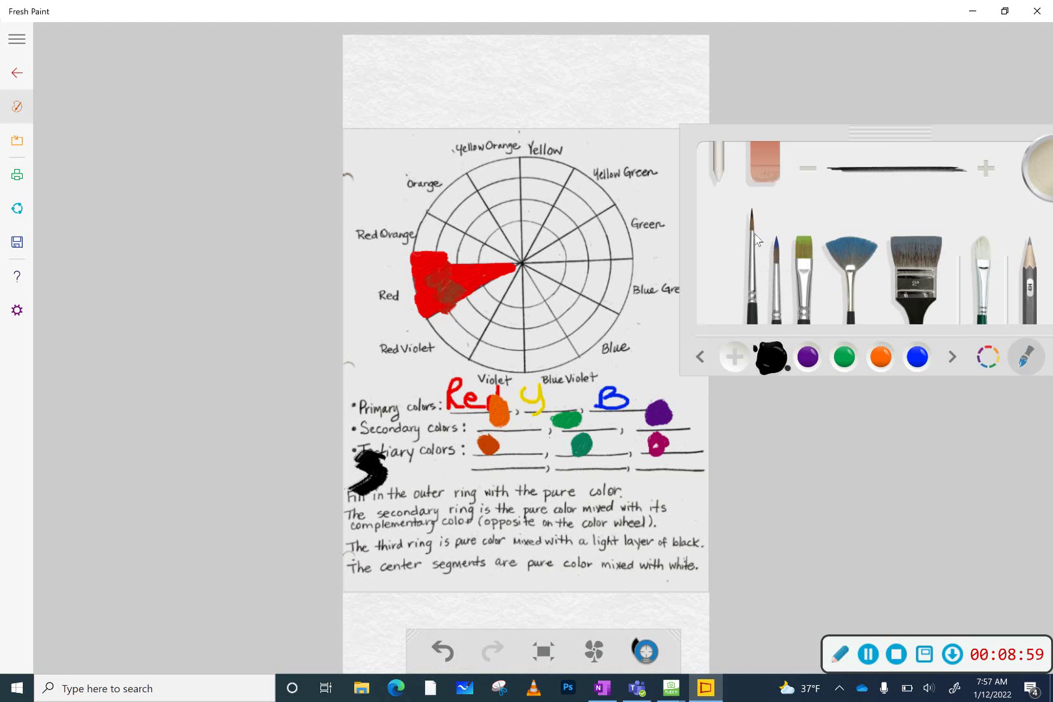
# - Choose a thin round brush, reload it with black, and bring up the full colour palette
pyautogui.click(778, 270)
pyautogui.click(777, 355)
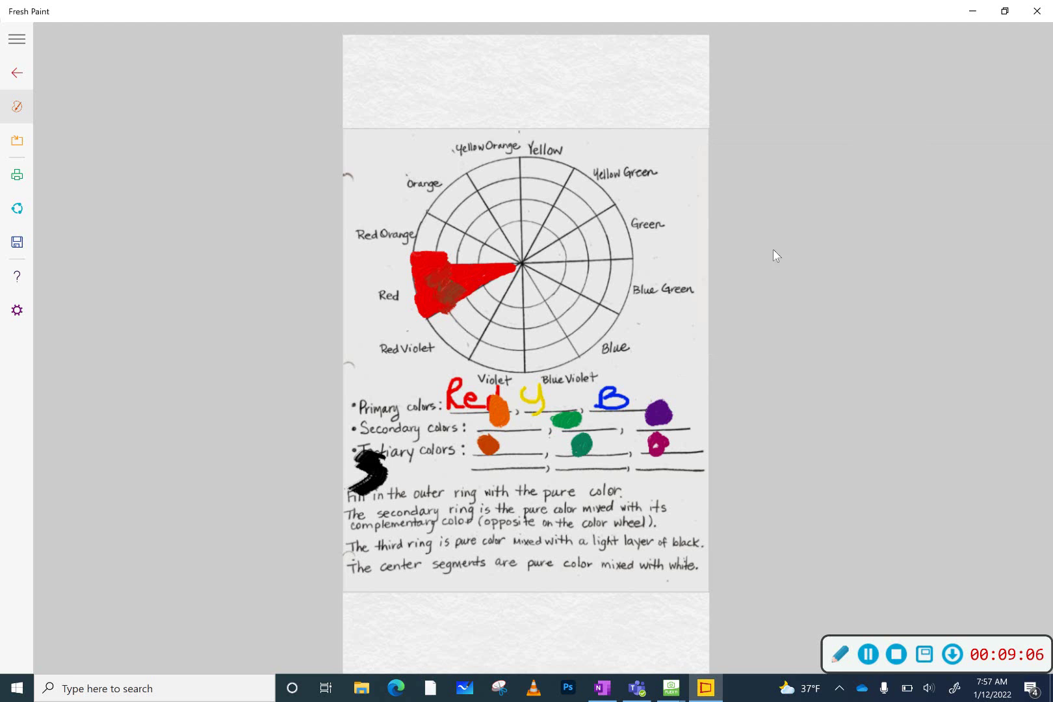
pyautogui.click(869, 247)
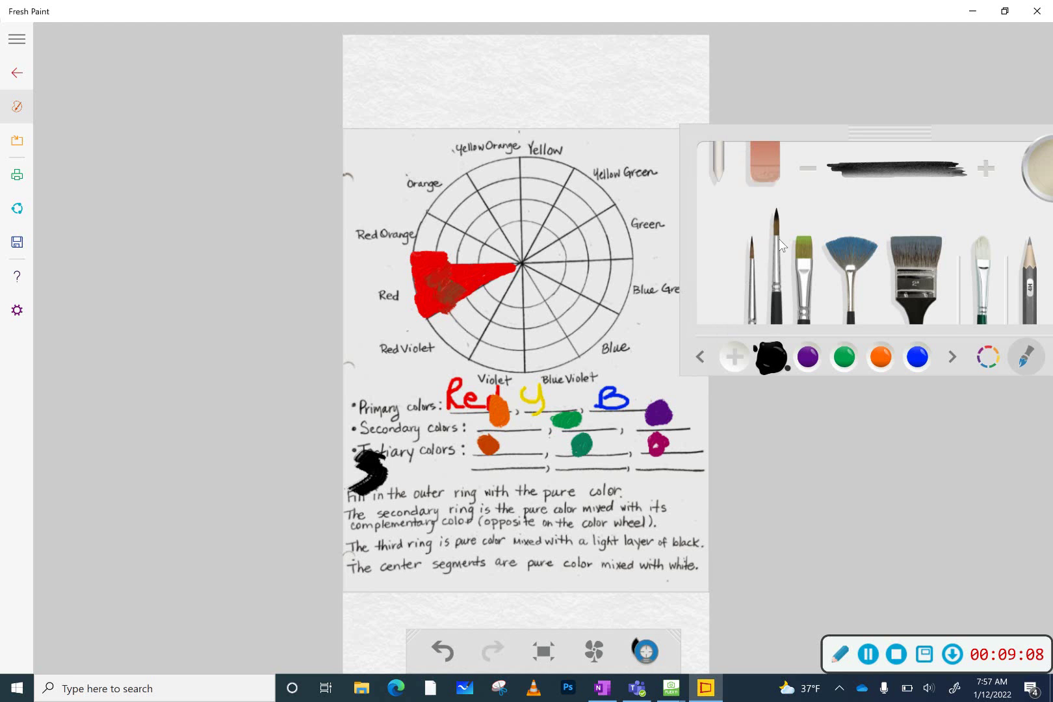
pyautogui.click(772, 356)
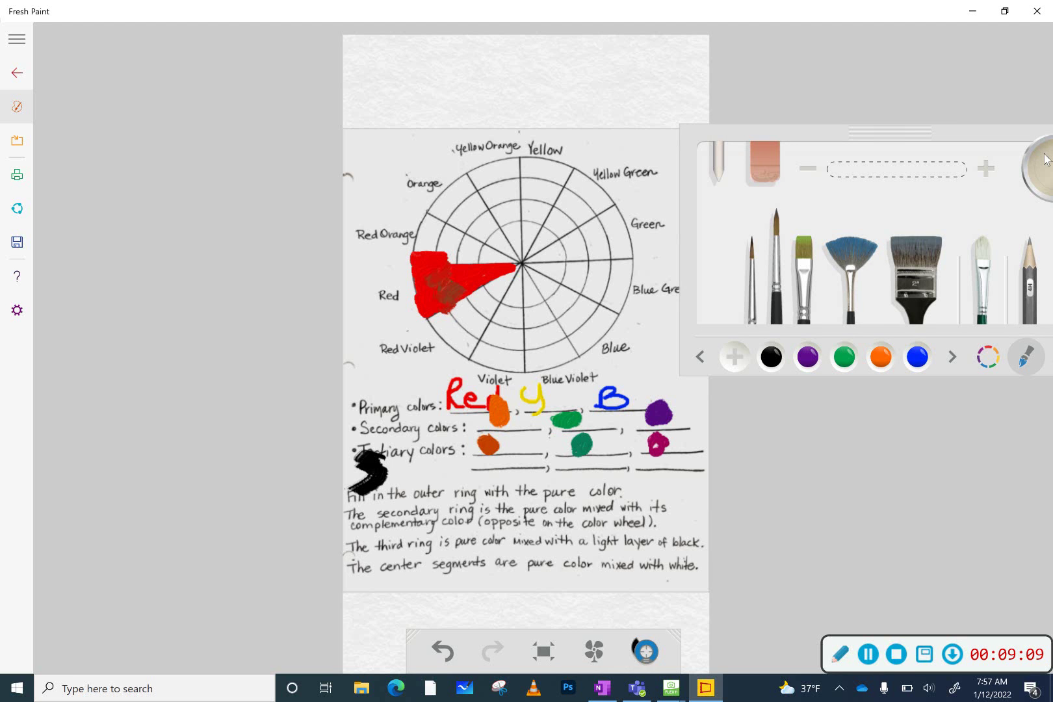
pyautogui.click(773, 358)
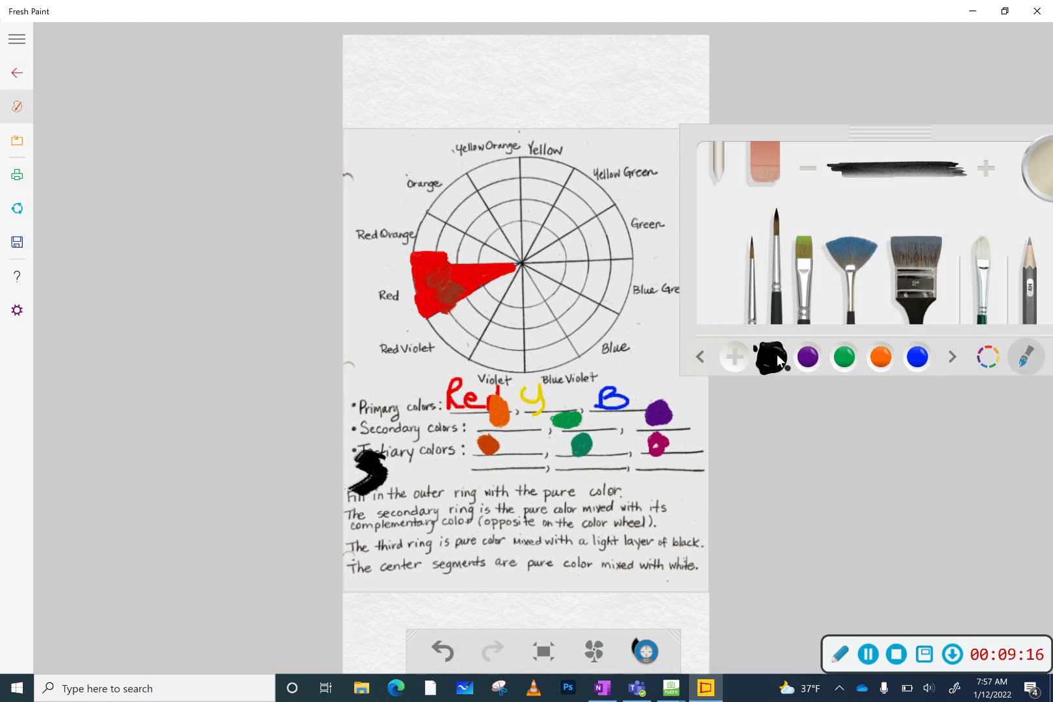
pyautogui.click(989, 359)
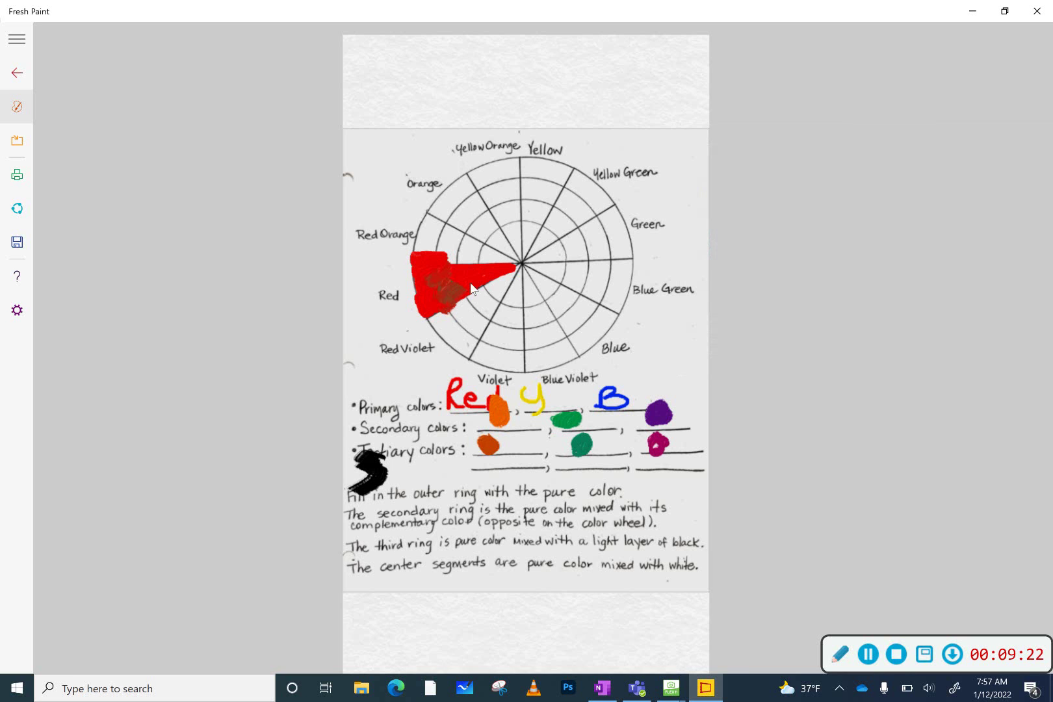
pyautogui.moveTo(907, 286)
pyautogui.moveTo(744, 391)
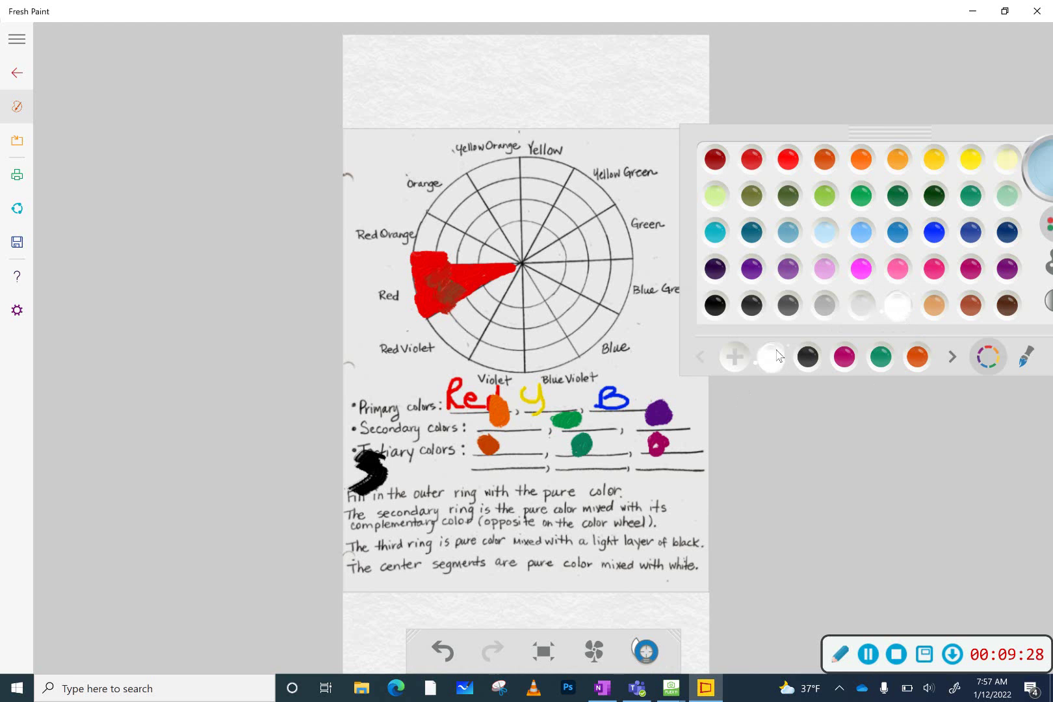
# - Paint a white pencil stroke into the red wedge's inner tip near the wheel's centre
pyautogui.click(1021, 358)
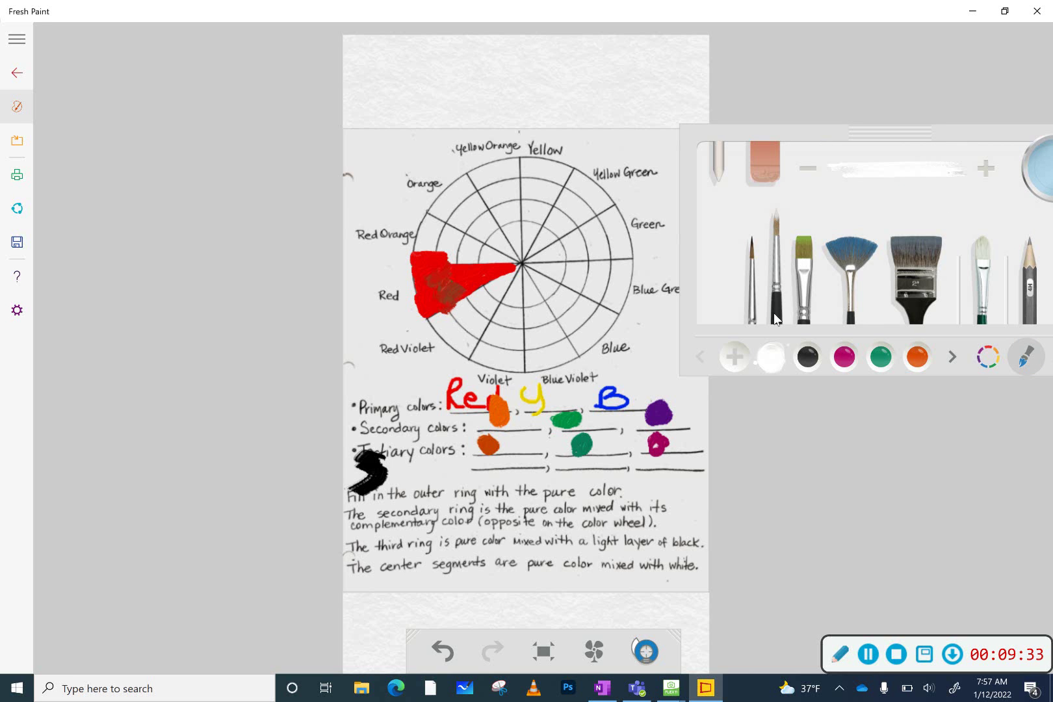
pyautogui.click(498, 278)
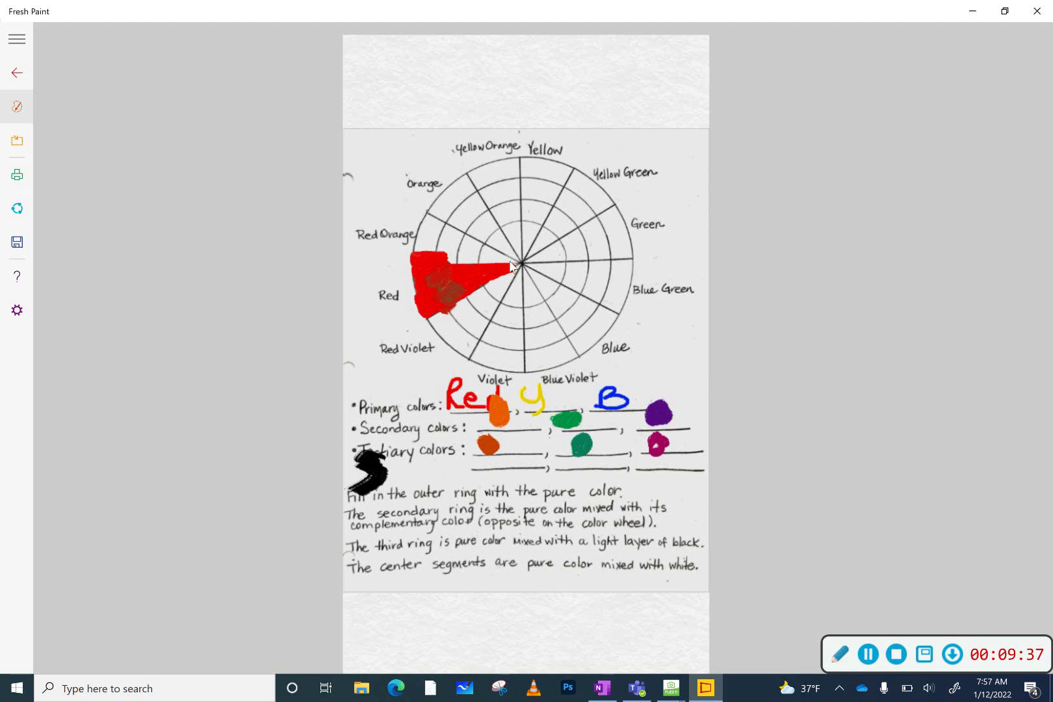
pyautogui.click(512, 265)
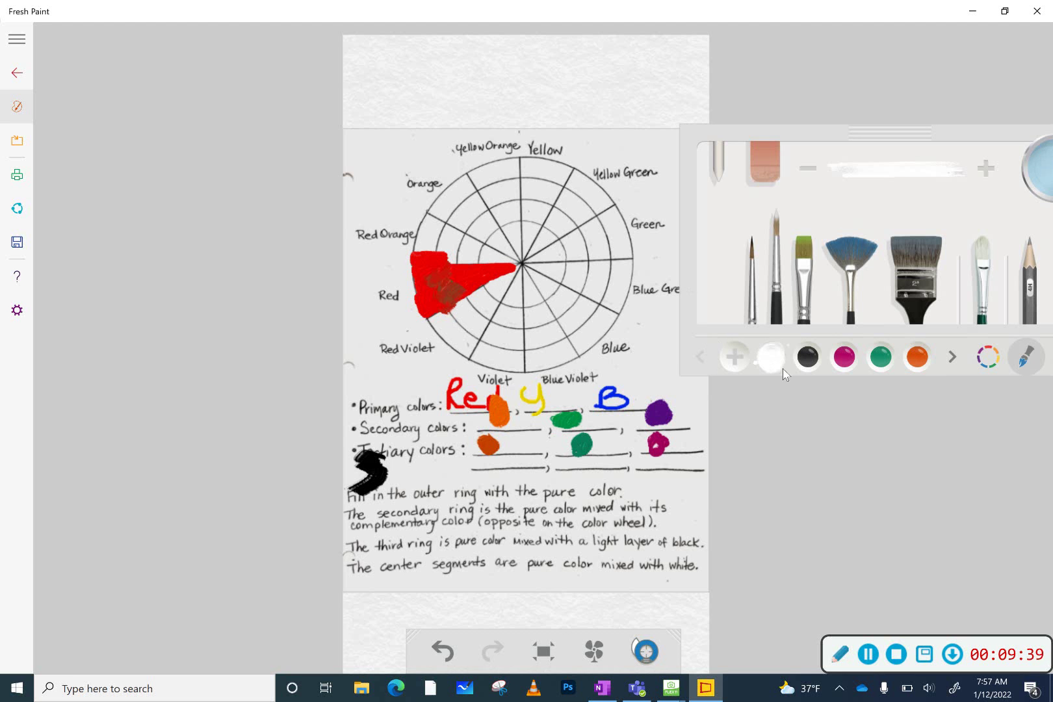
pyautogui.click(715, 163)
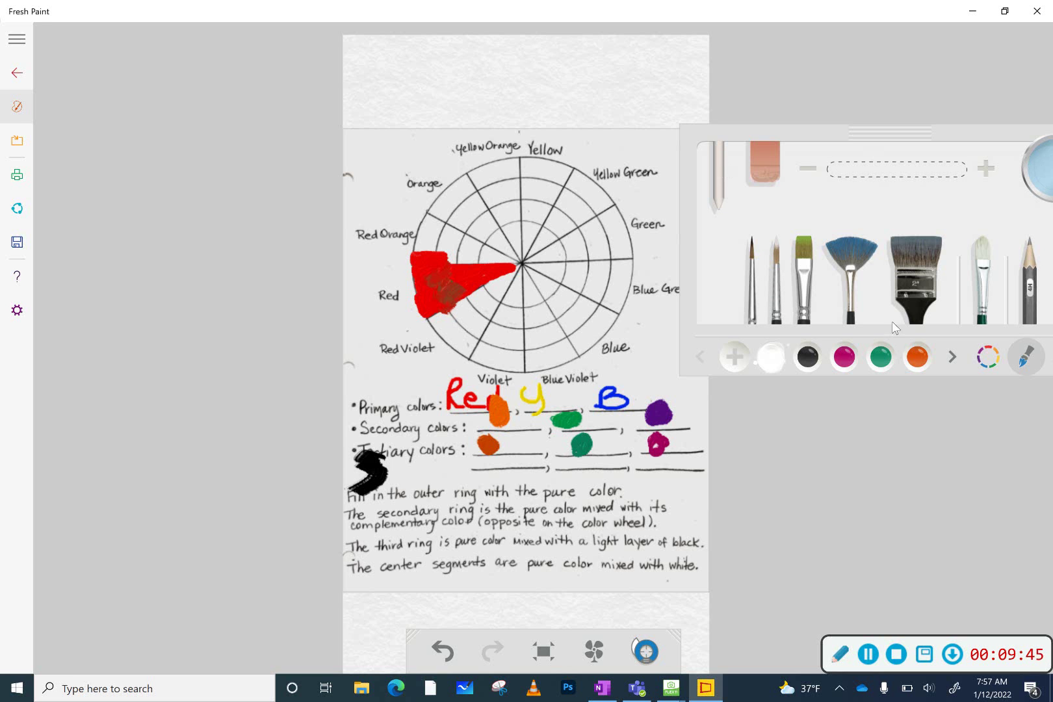
pyautogui.scroll(-2, 975, 260)
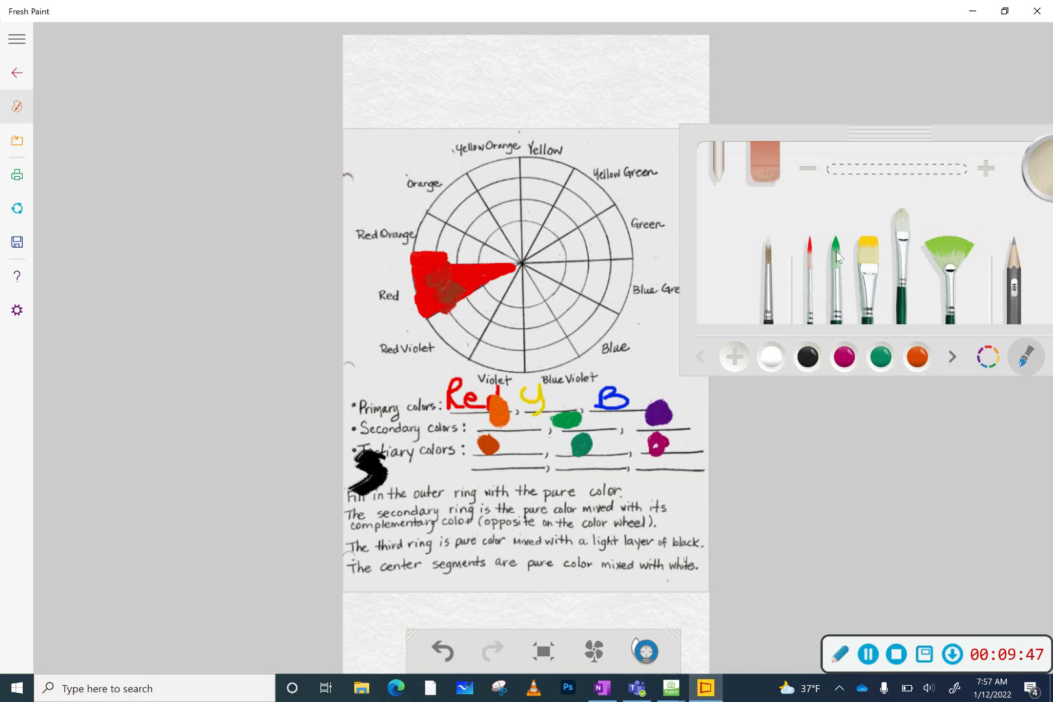
pyautogui.click(769, 356)
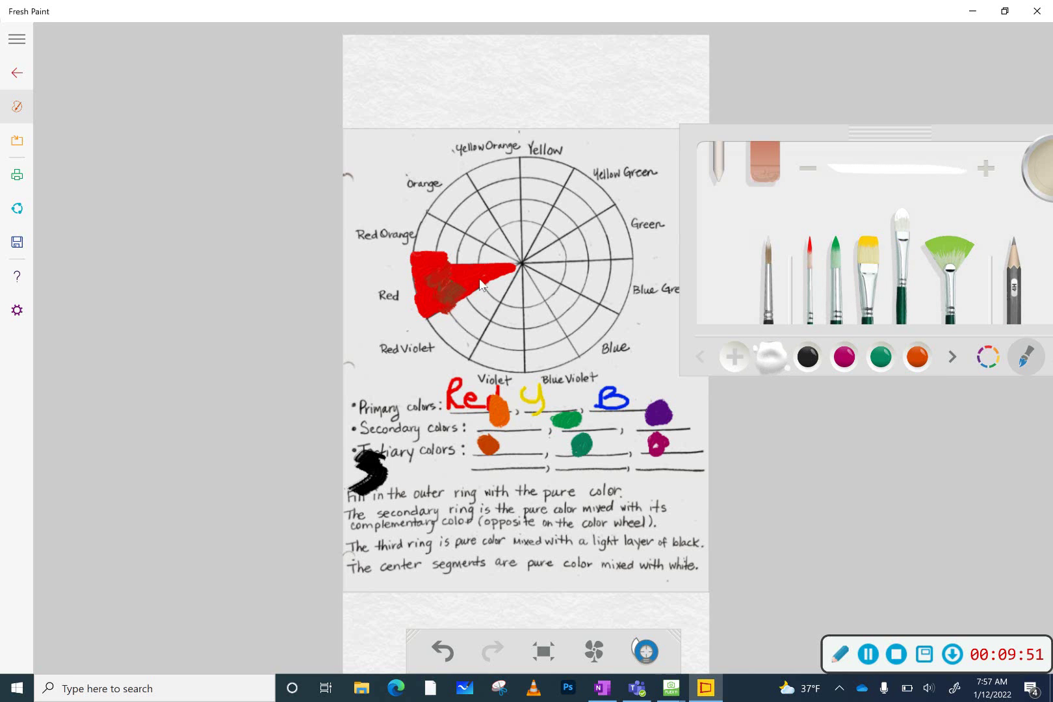
pyautogui.moveTo(501, 274); pyautogui.dragTo(482, 263)
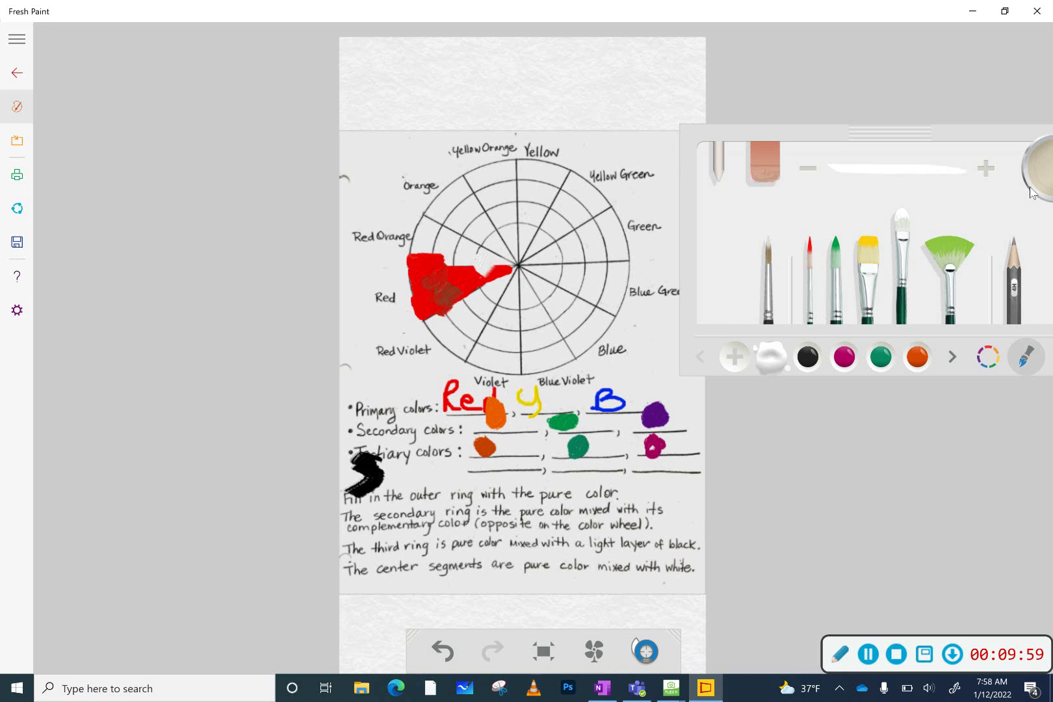
# - Clean the brush, dab black onto the red wedge, and smear it in to darken the middle
pyautogui.click(1043, 159)
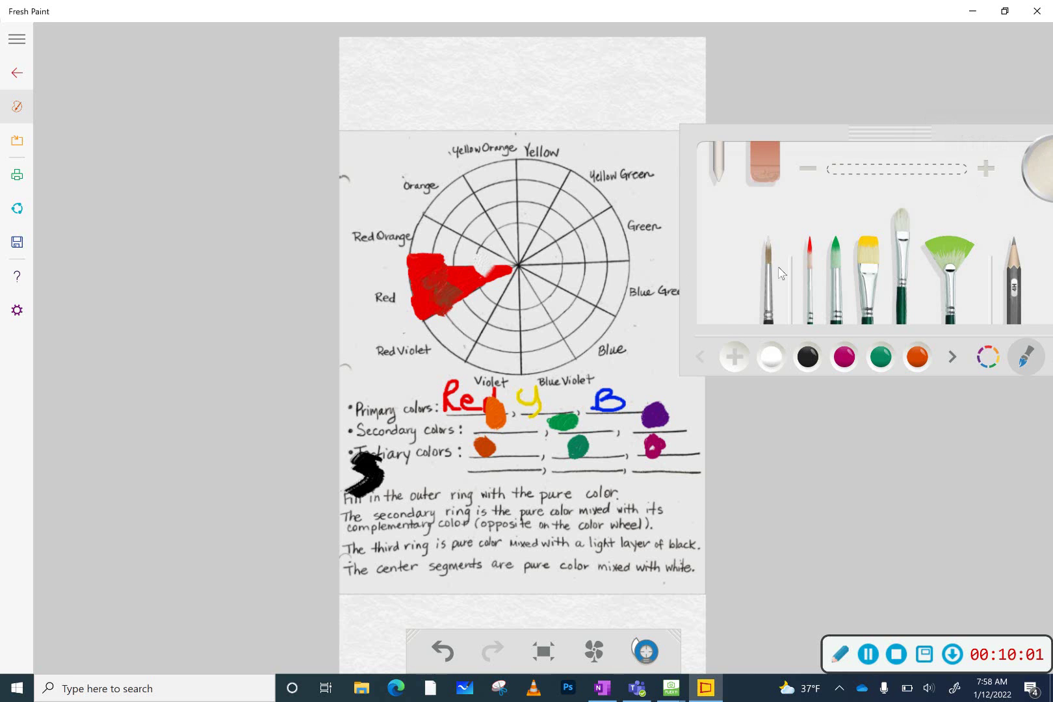
pyautogui.click(813, 354)
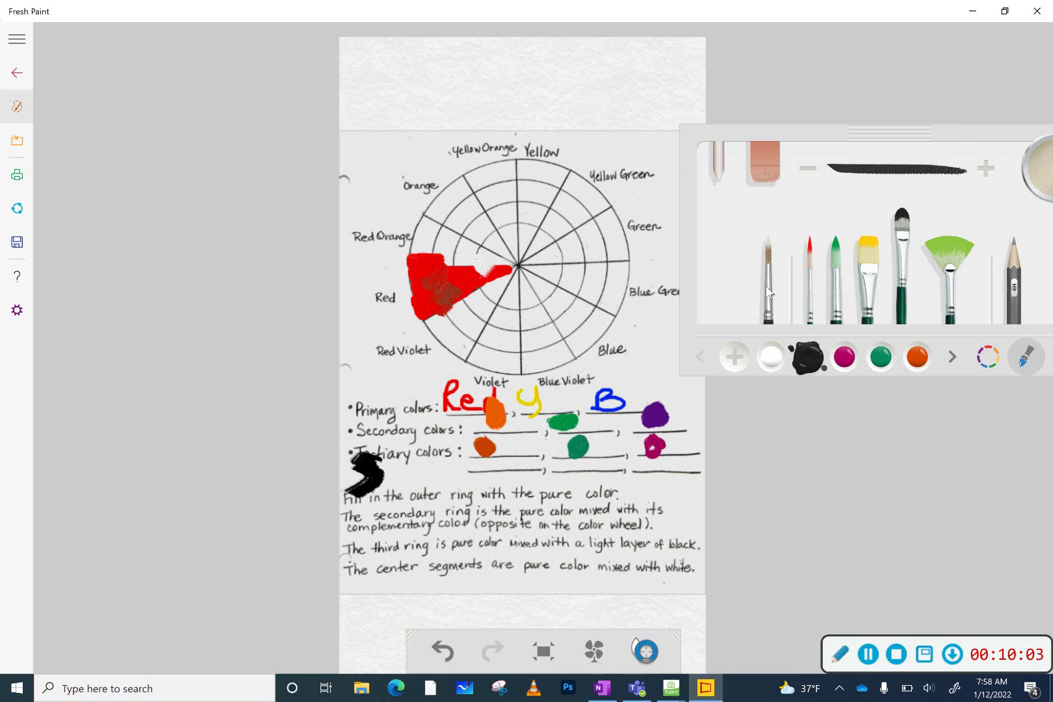
pyautogui.moveTo(466, 281); pyautogui.dragTo(466, 281)
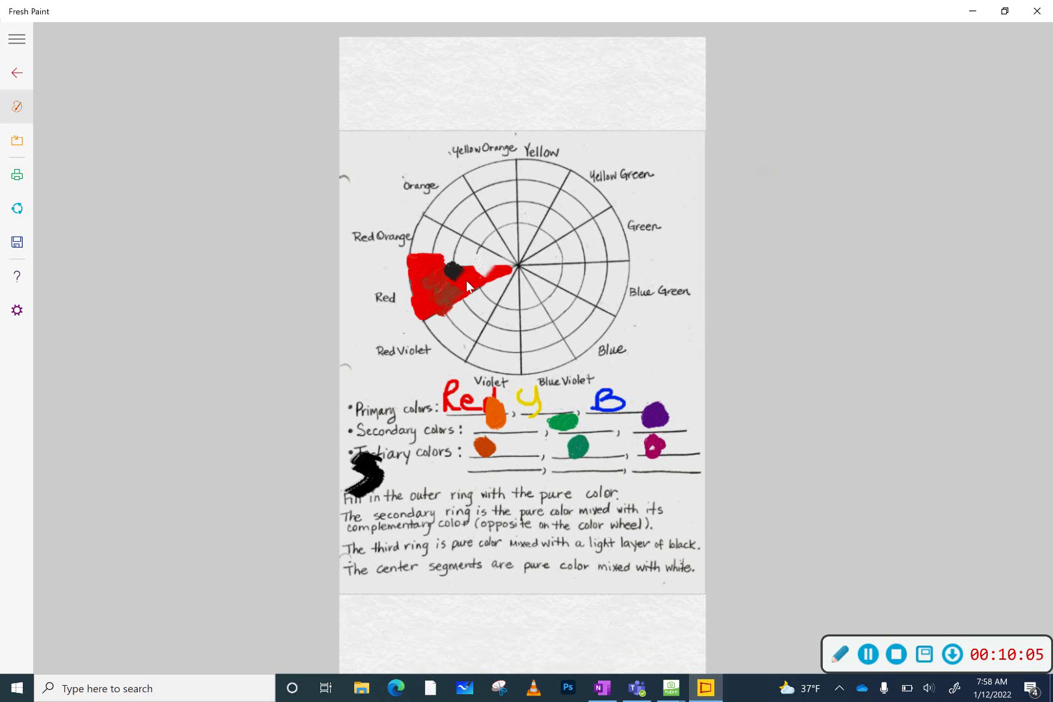
pyautogui.click(471, 289)
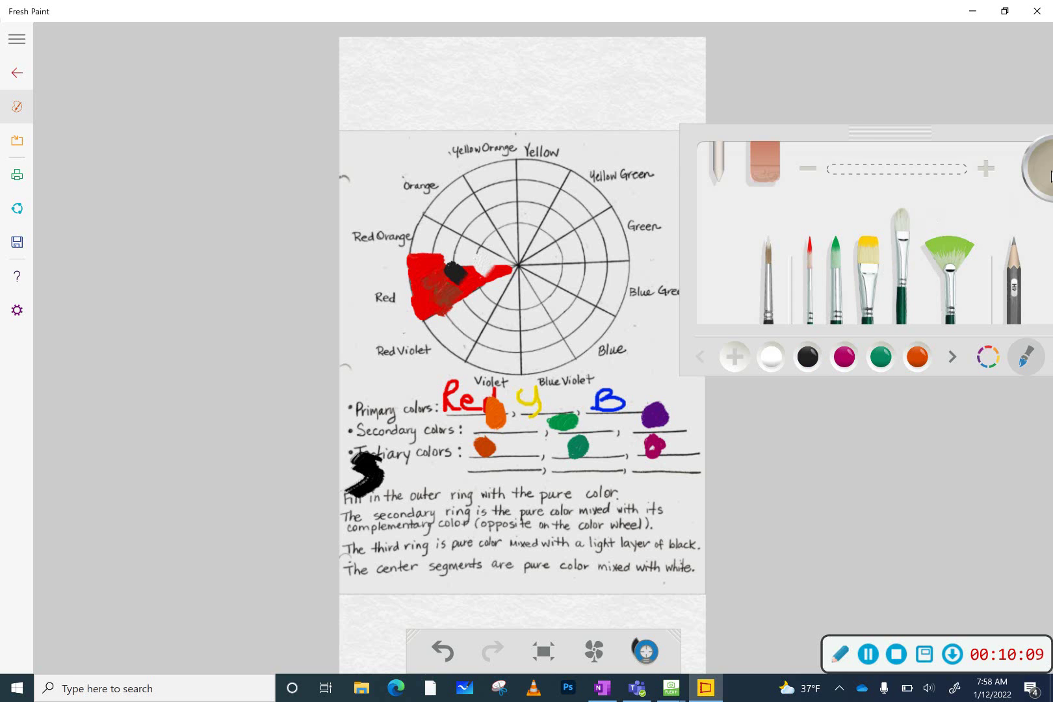
pyautogui.click(459, 274)
pyautogui.moveTo(459, 273); pyautogui.dragTo(471, 293)
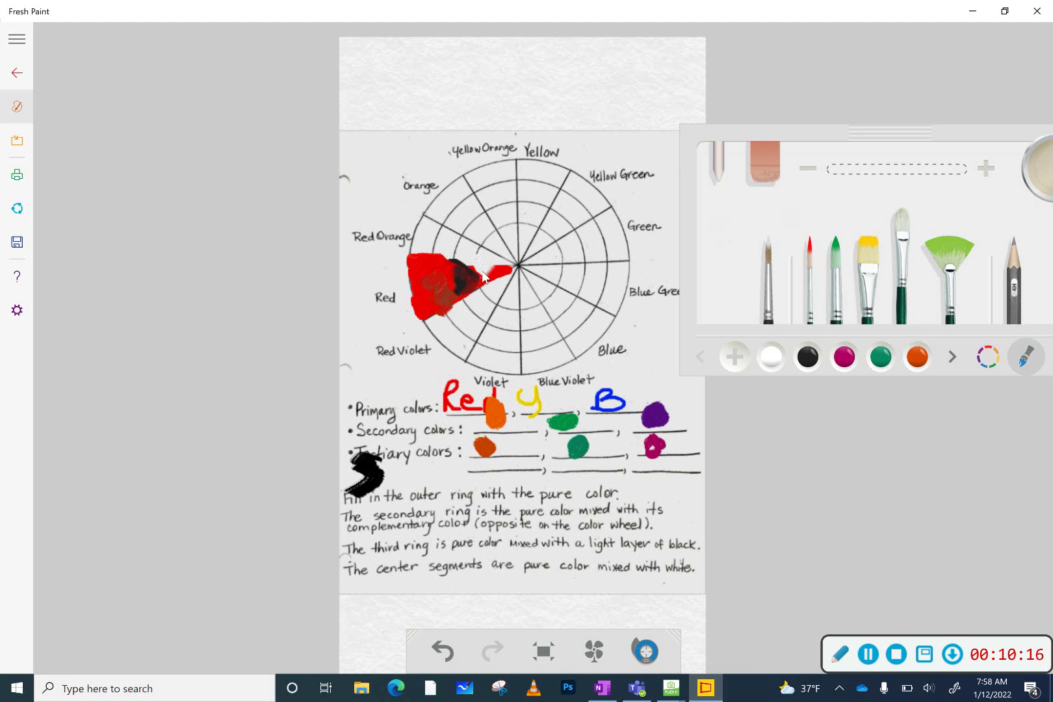
pyautogui.moveTo(482, 276); pyautogui.dragTo(498, 286)
pyautogui.moveTo(493, 276)
pyautogui.mouseDown()
pyautogui.moveTo(491, 266)
pyautogui.moveTo(500, 273)
pyautogui.mouseUp()
pyautogui.click(279, 86)
pyautogui.moveTo(736, 126); pyautogui.dragTo(669, 118)
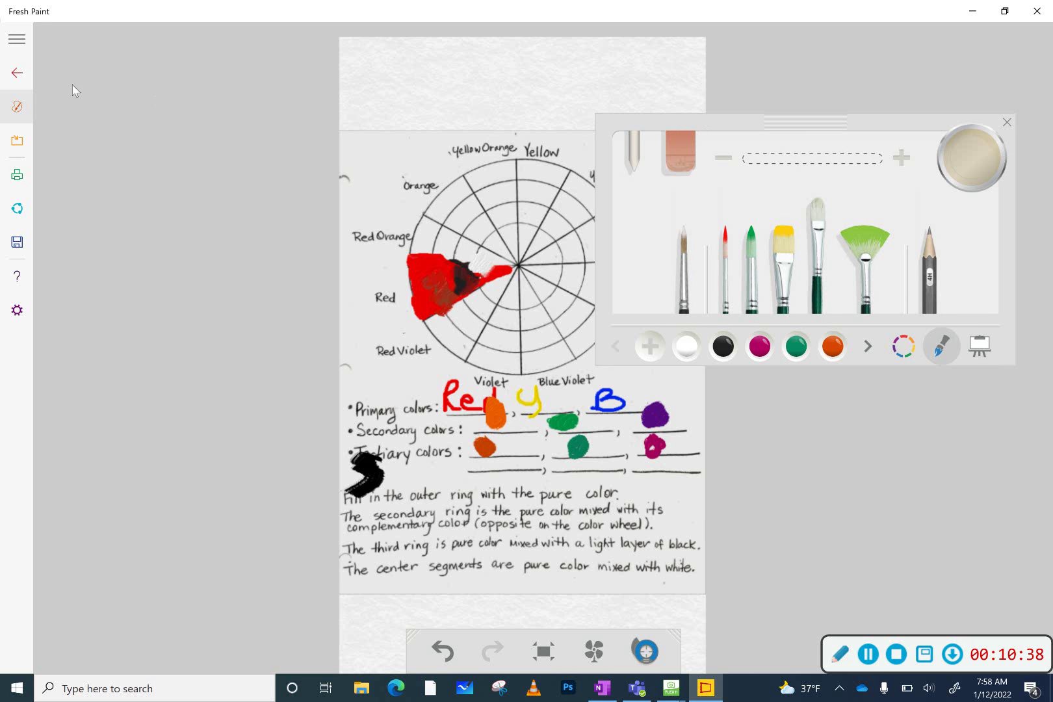
# - Save the handout as a PNG named 'color wheel complete' in the OneDrive art folder
pyautogui.click(18, 243)
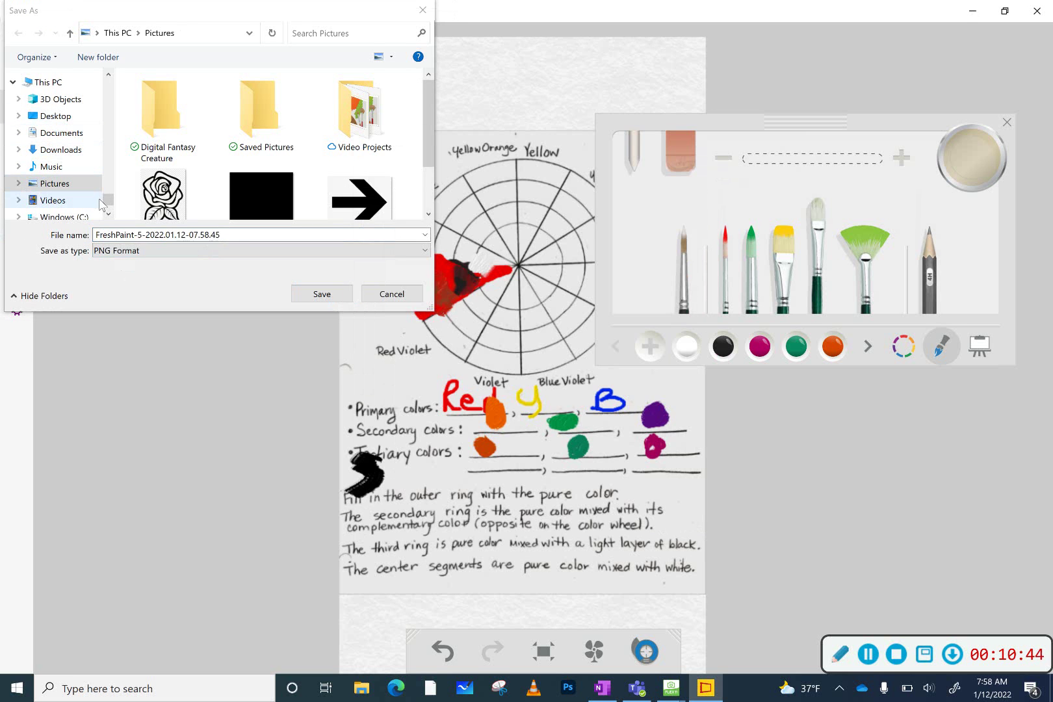
pyautogui.moveTo(109, 206); pyautogui.dragTo(93, 125)
pyautogui.click(46, 77)
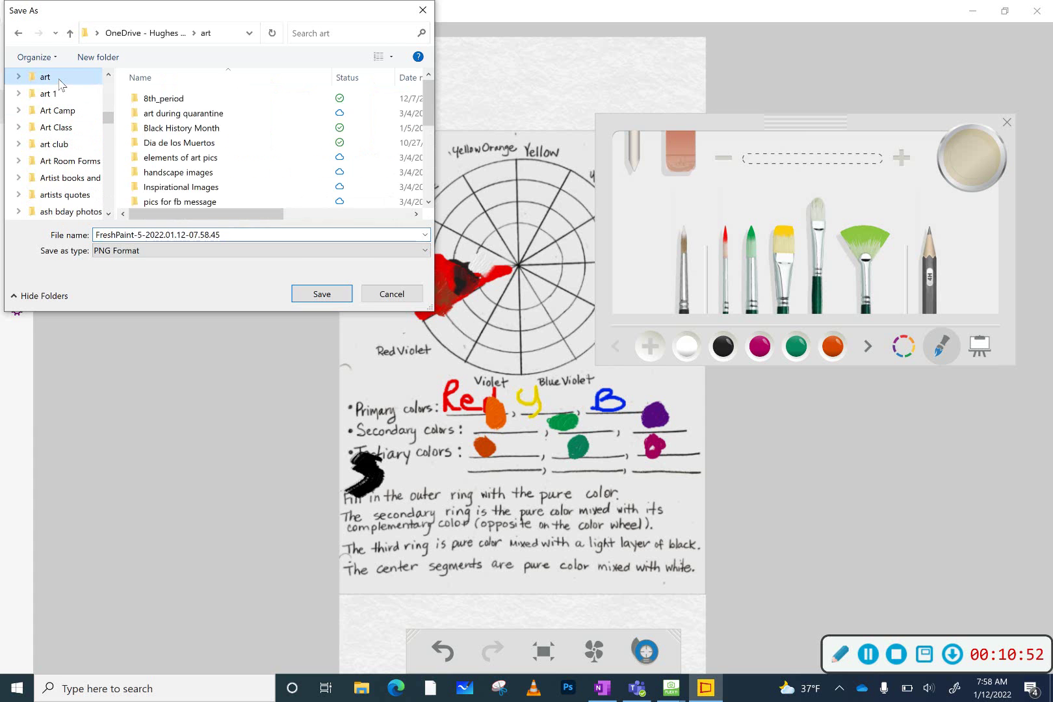
pyautogui.click(234, 235)
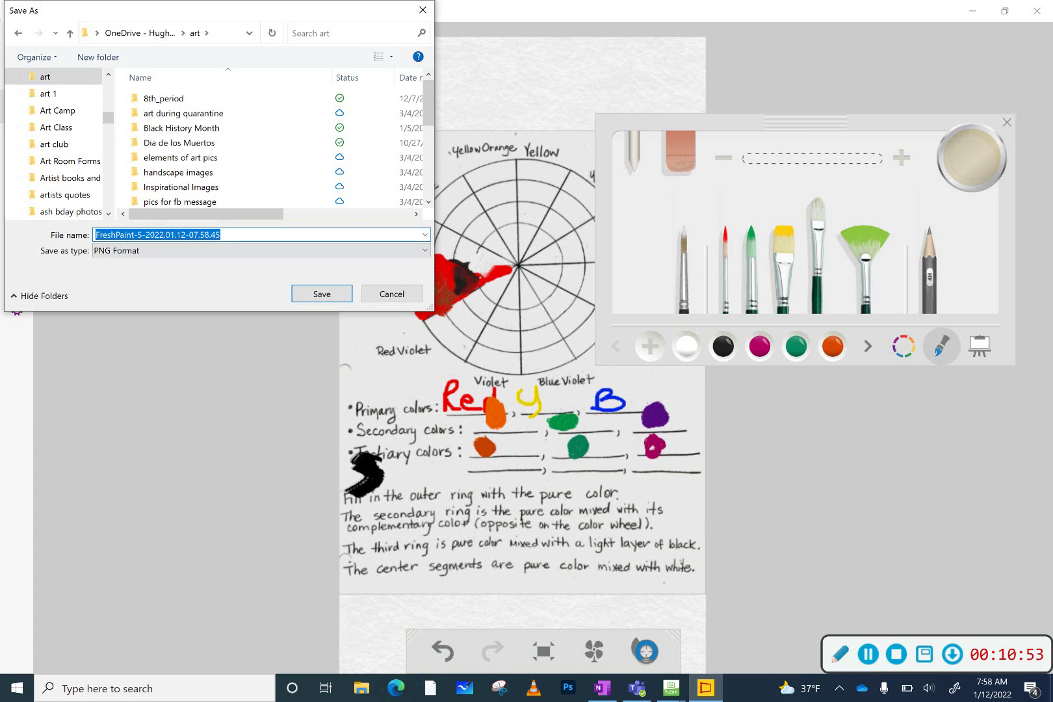
pyautogui.write('color wheel')
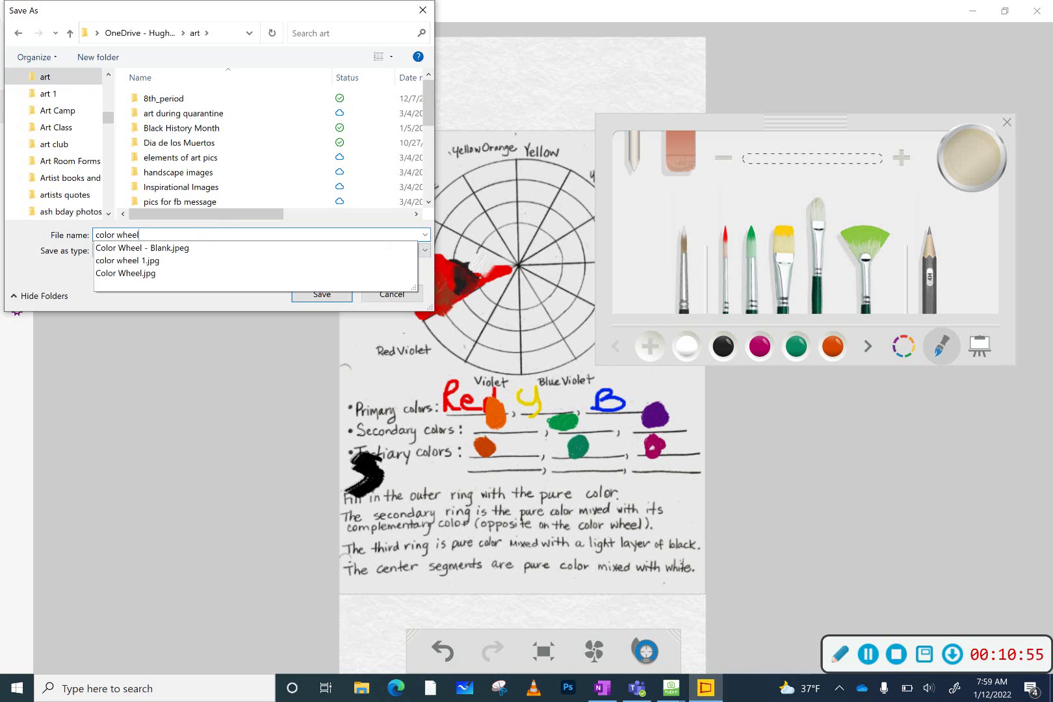
pyautogui.write(' complete')
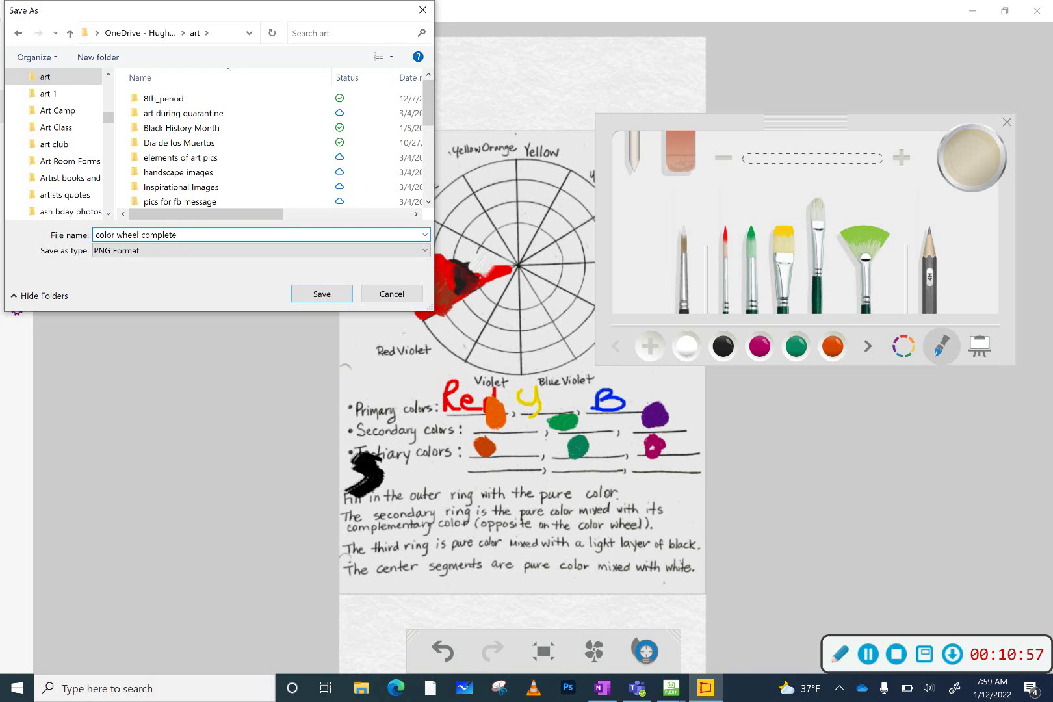
pyautogui.click(327, 297)
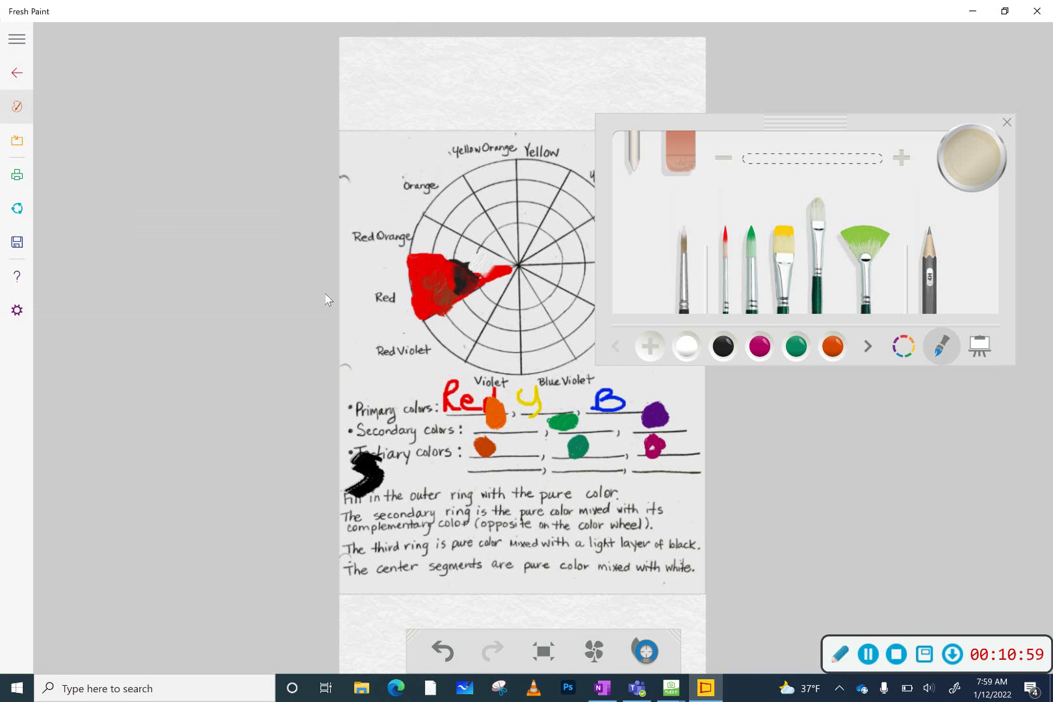
# - Minimize Fresh Paint and OneNote, then delete the SPARK lesson email in Outlook
pyautogui.click(972, 11)
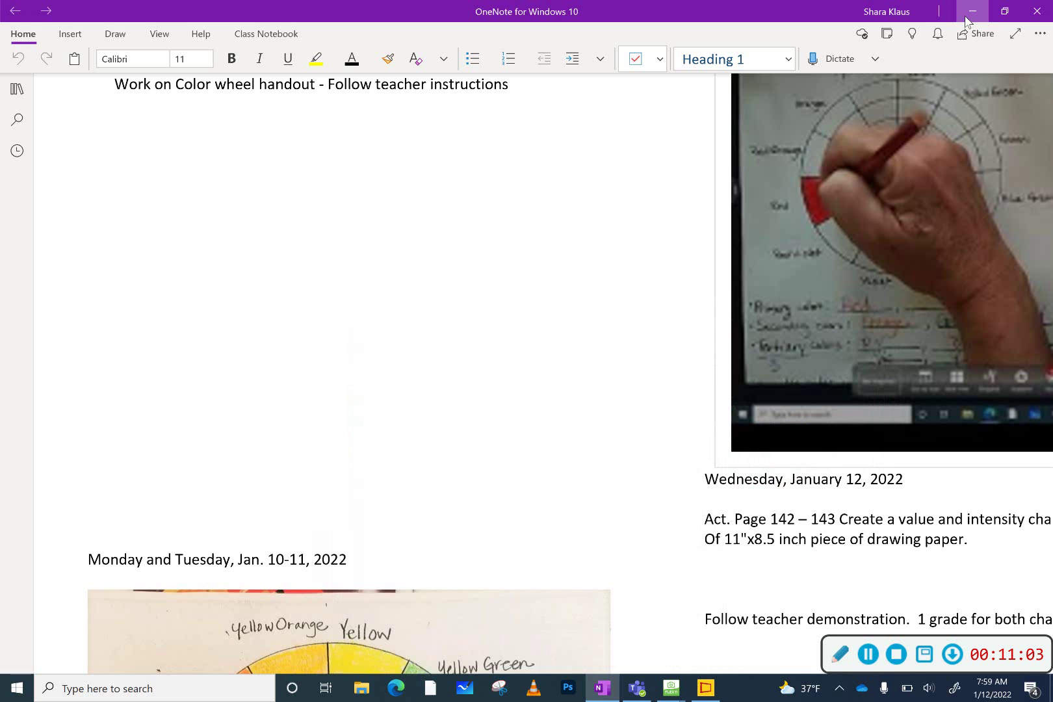
pyautogui.click(980, 8)
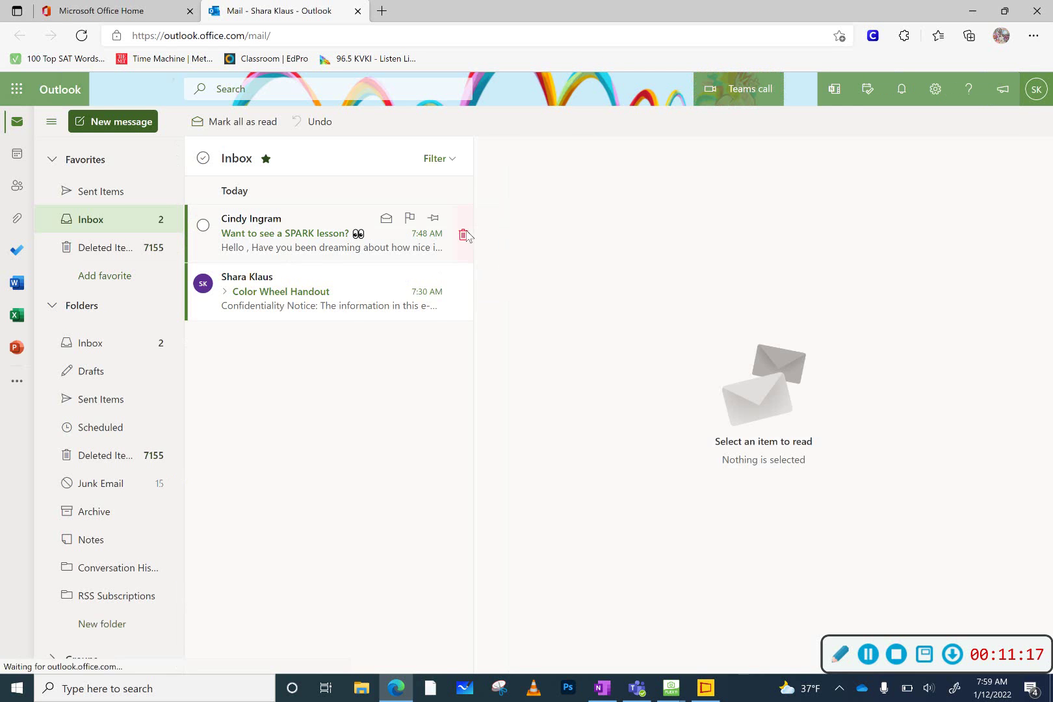
pyautogui.click(465, 235)
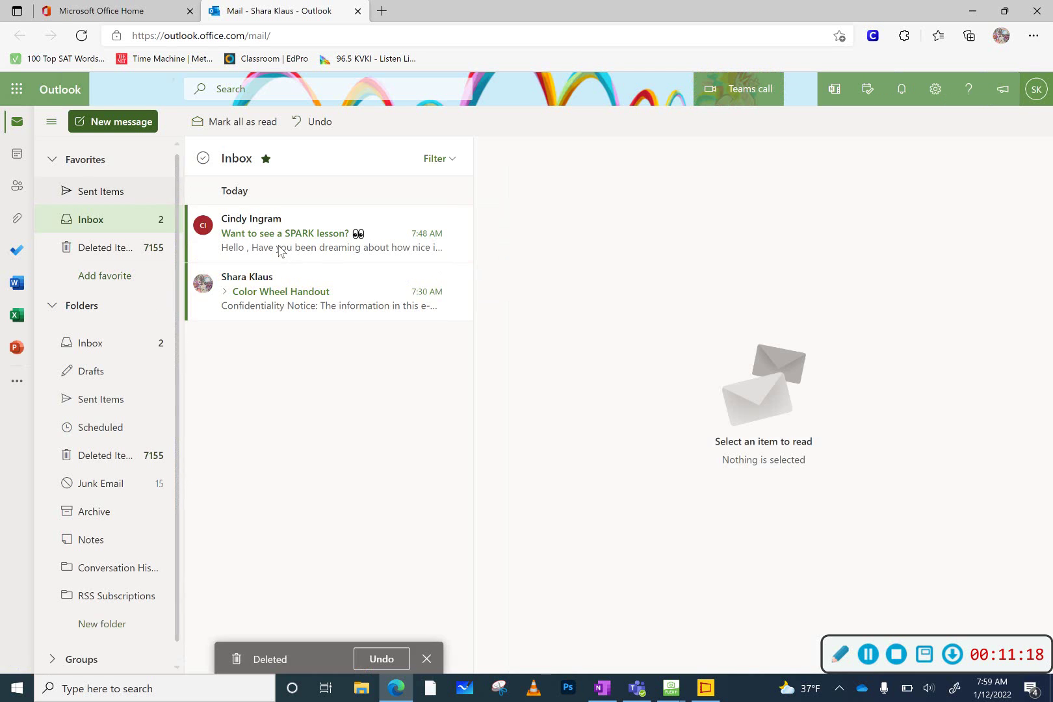
# - Start a new email and add the suggested contact as its recipient
pyautogui.click(129, 126)
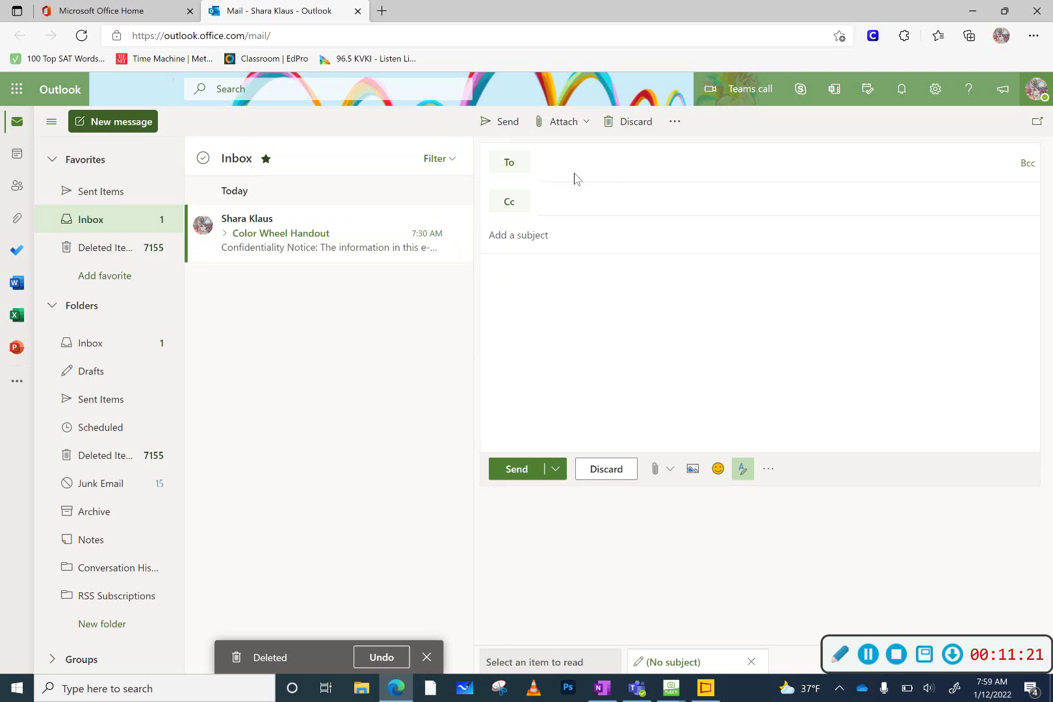
pyautogui.write('klauss')
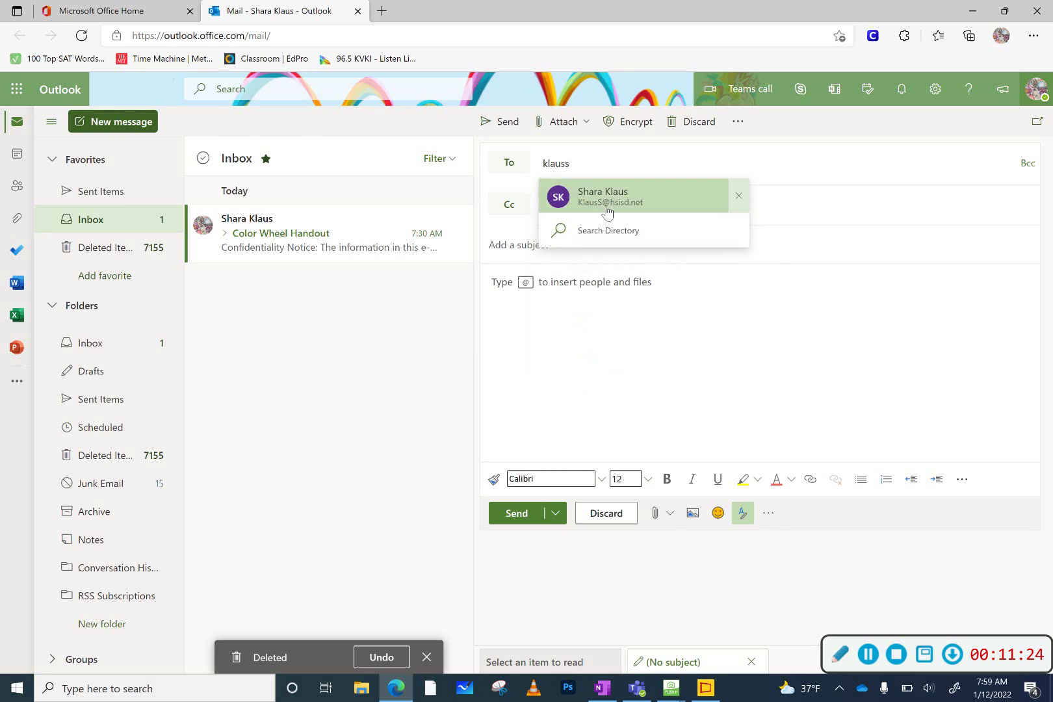
pyautogui.click(608, 209)
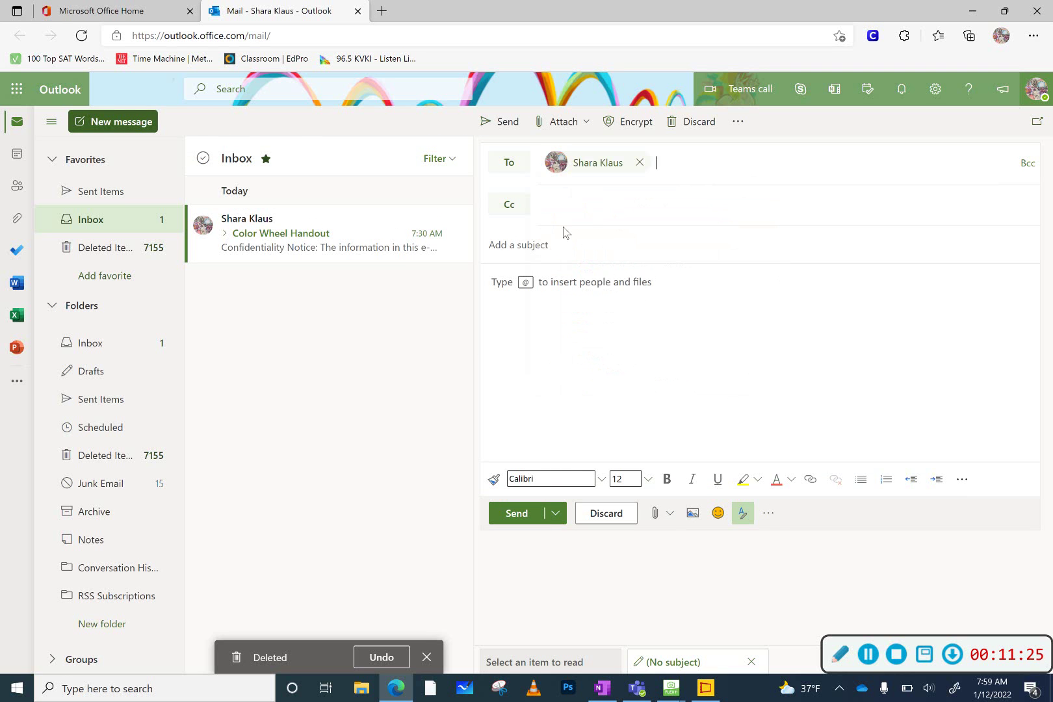
# - Give the email the subject 'Color Wheel' and place the cursor in the empty body
pyautogui.click(535, 246)
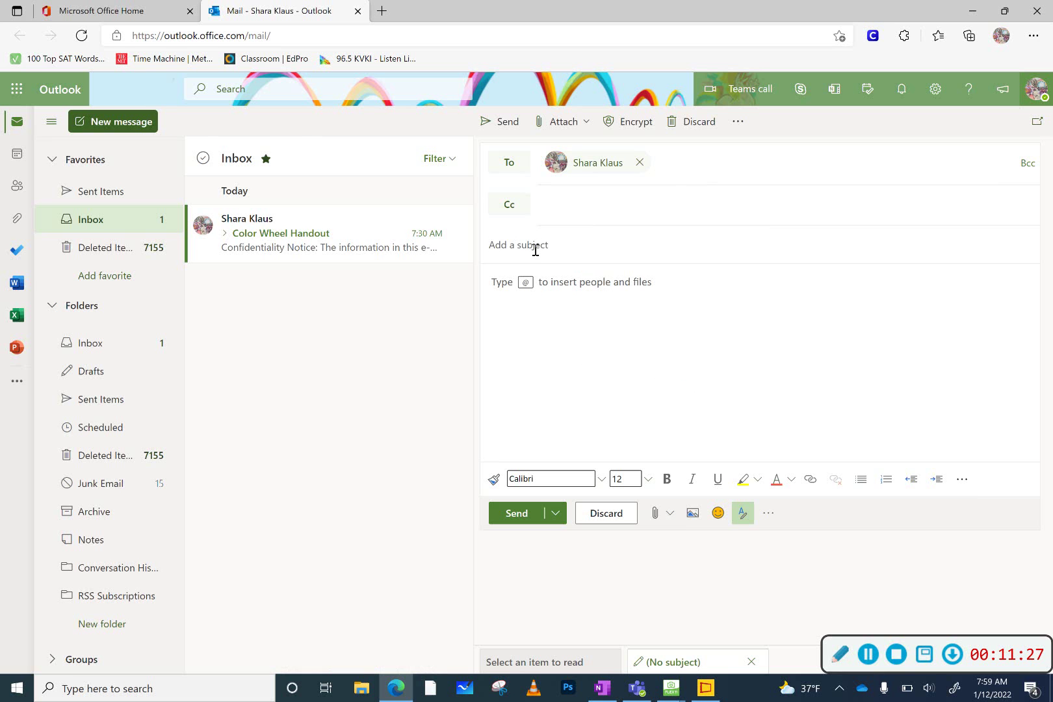
pyautogui.write('Color Wheel')
pyautogui.click(516, 293)
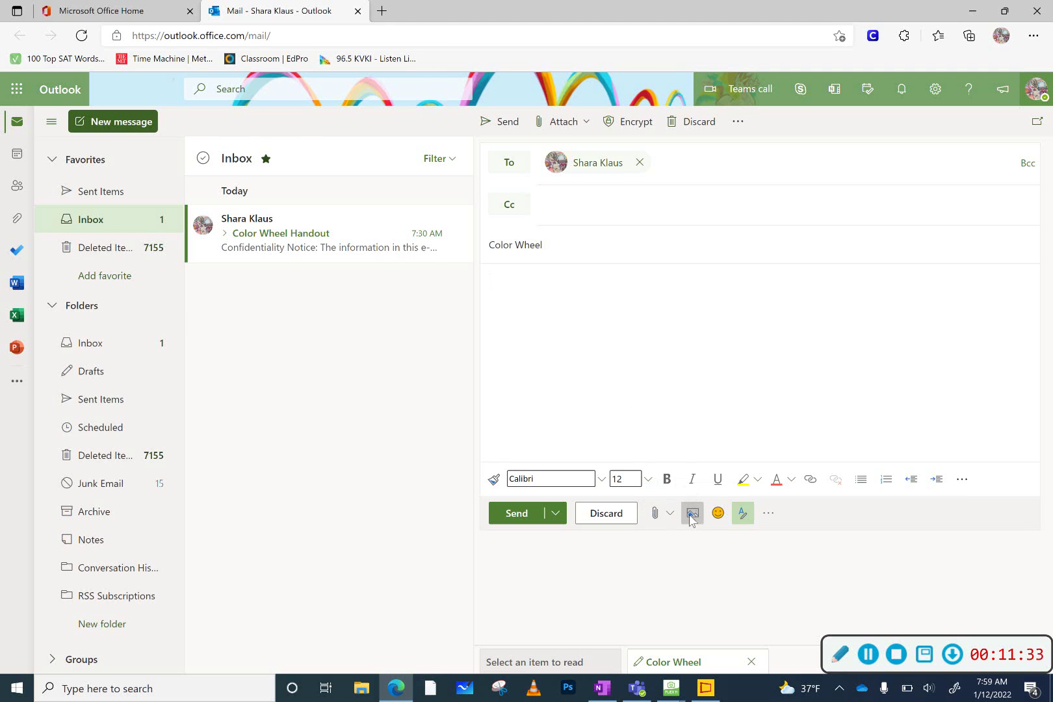
# - Insert 'color wheel complete' from the OneDrive art folder inline into the email body
pyautogui.click(690, 514)
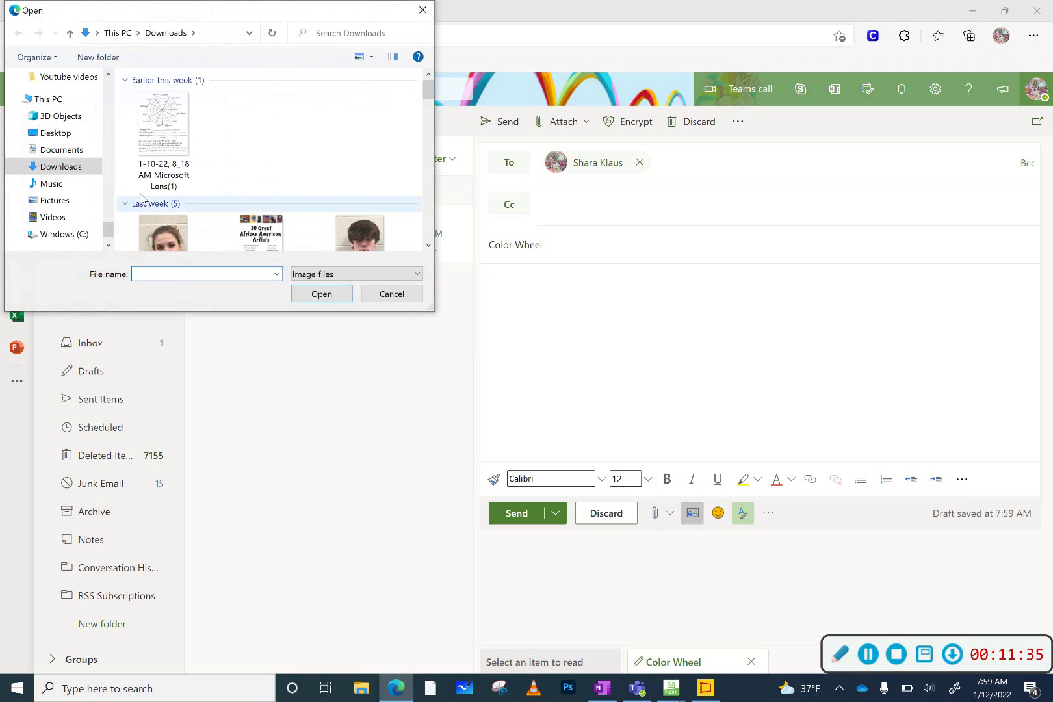
pyautogui.moveTo(107, 229); pyautogui.dragTo(103, 128)
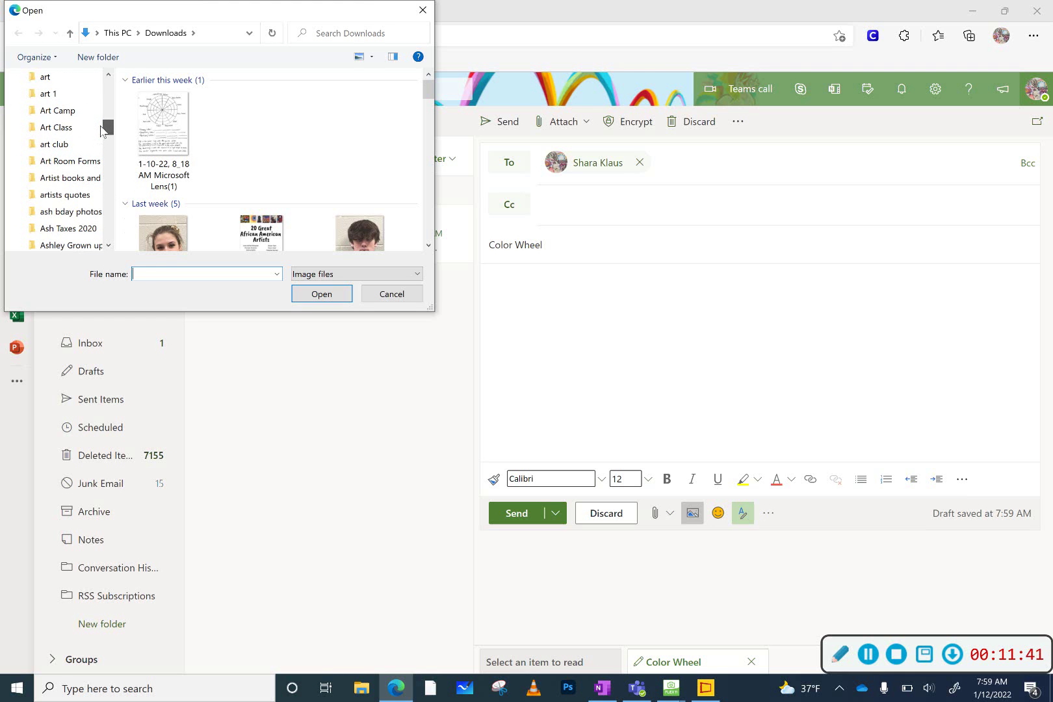
pyautogui.click(46, 77)
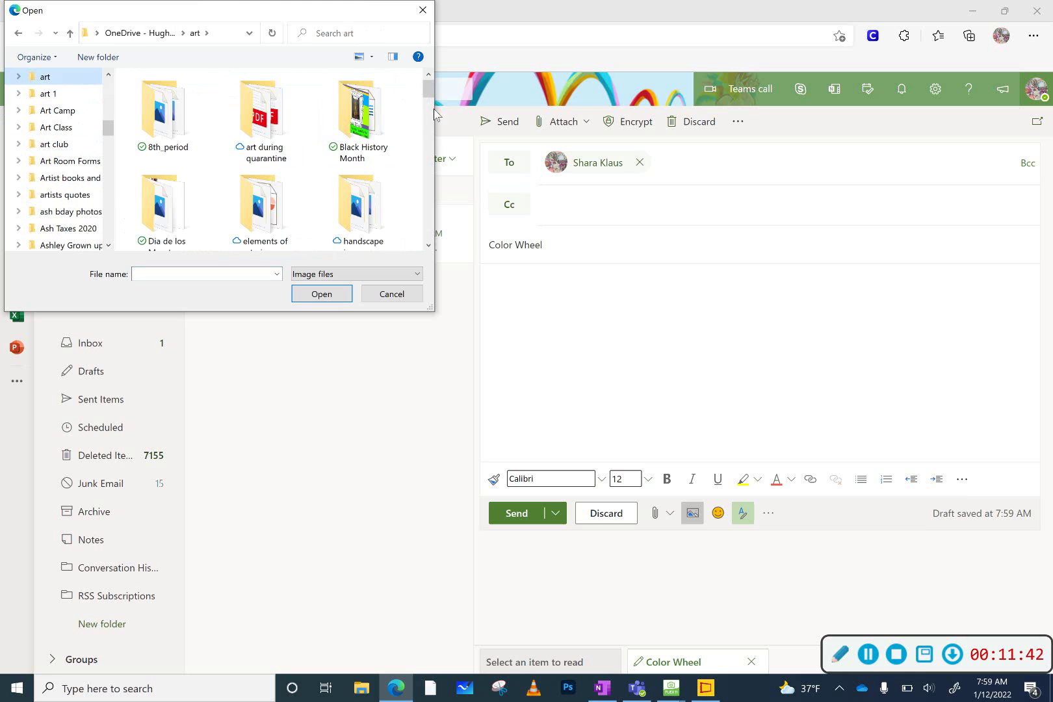
pyautogui.moveTo(428, 96); pyautogui.dragTo(416, 183)
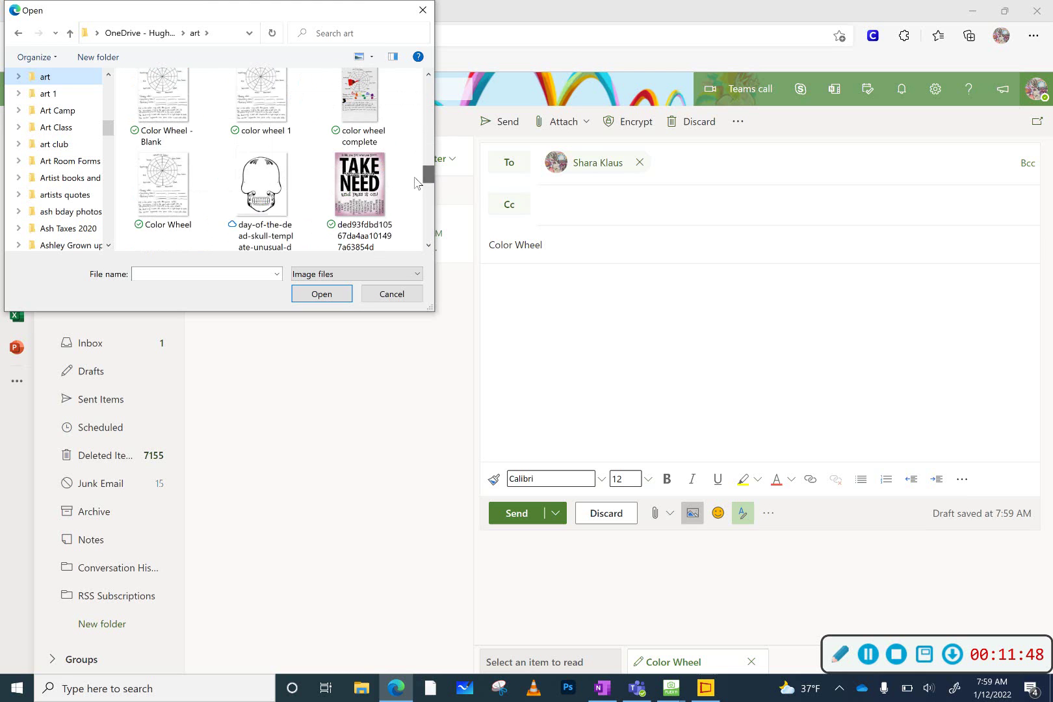
pyautogui.click(359, 104)
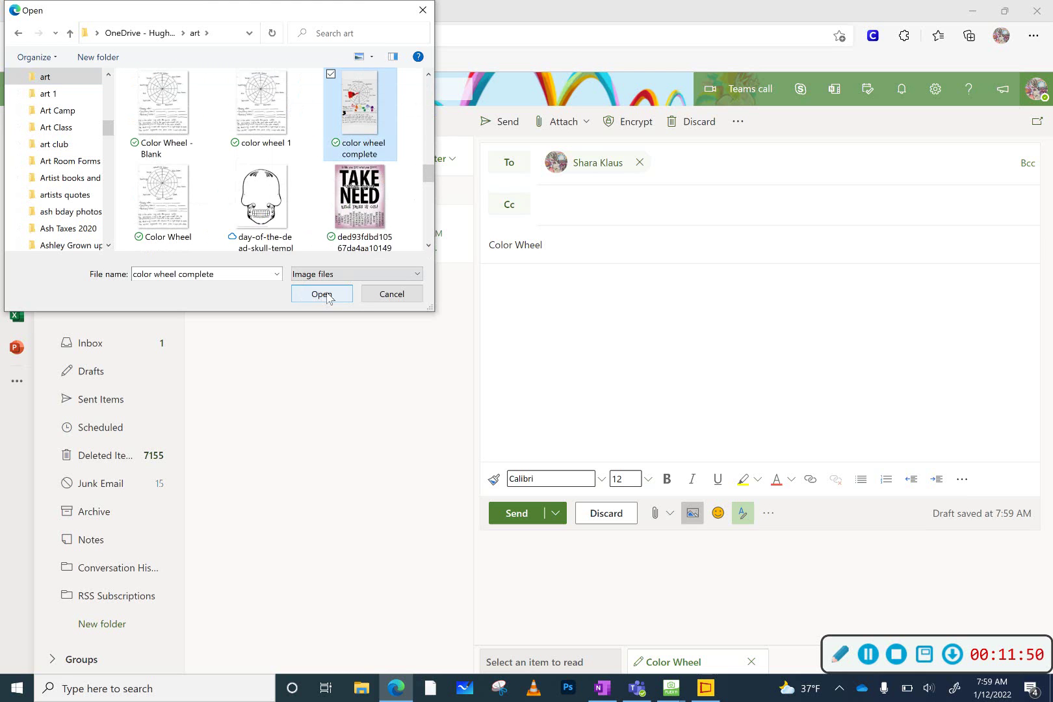
pyautogui.click(321, 293)
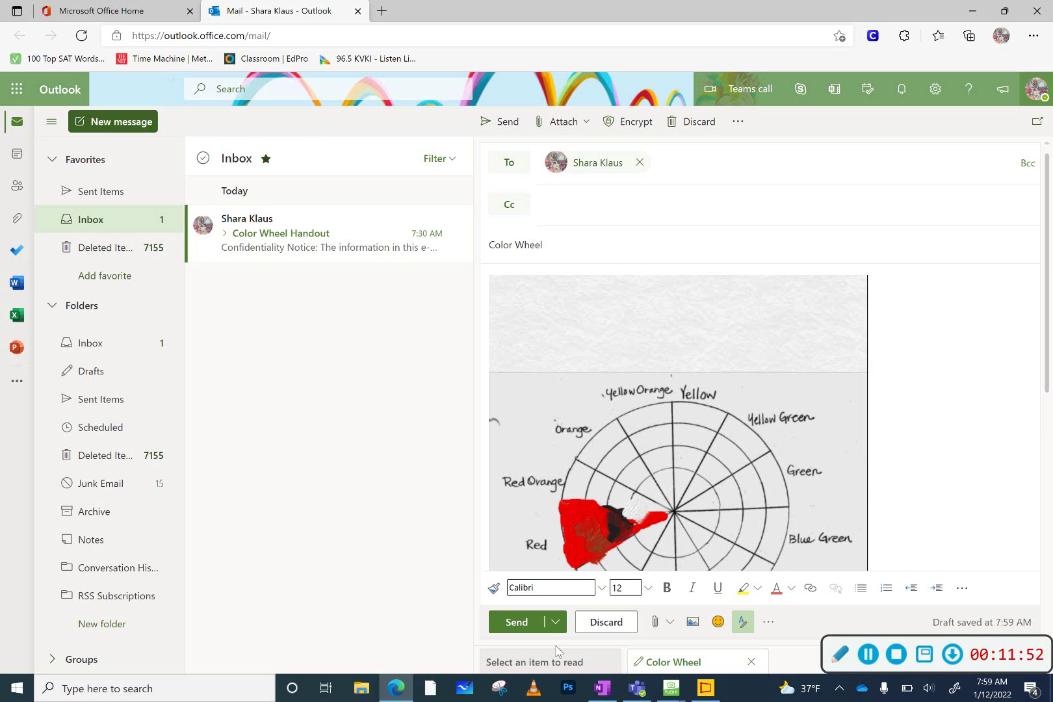